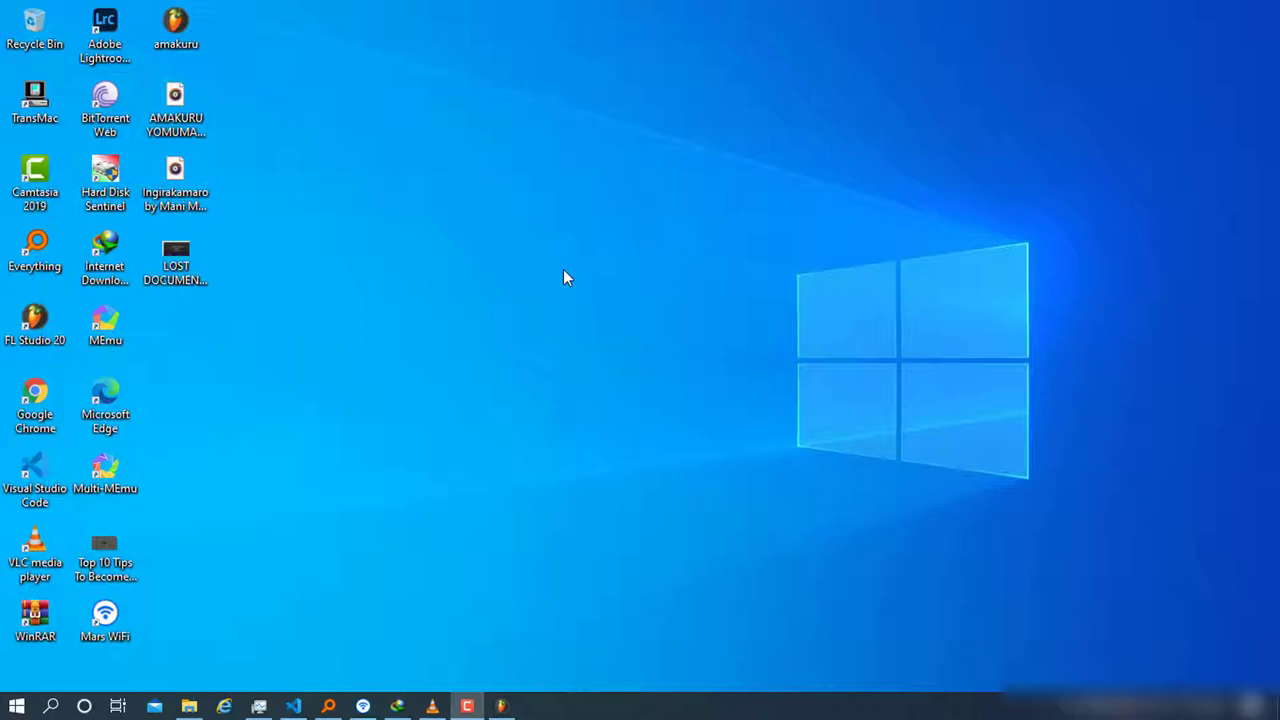
# - Open Google Chrome, search the web for "cake php" and open the official CakePHP website
pyautogui.doubleClick(45, 415)
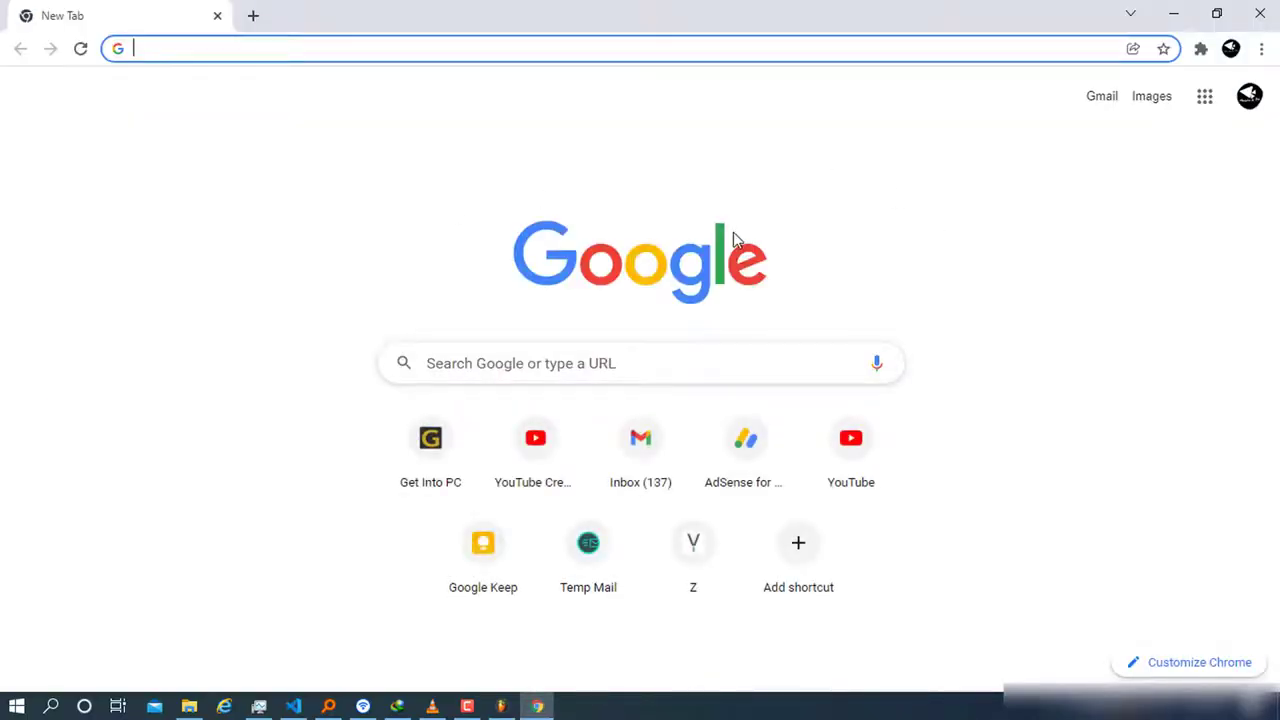
pyautogui.write('cake')
pyautogui.press('Return')
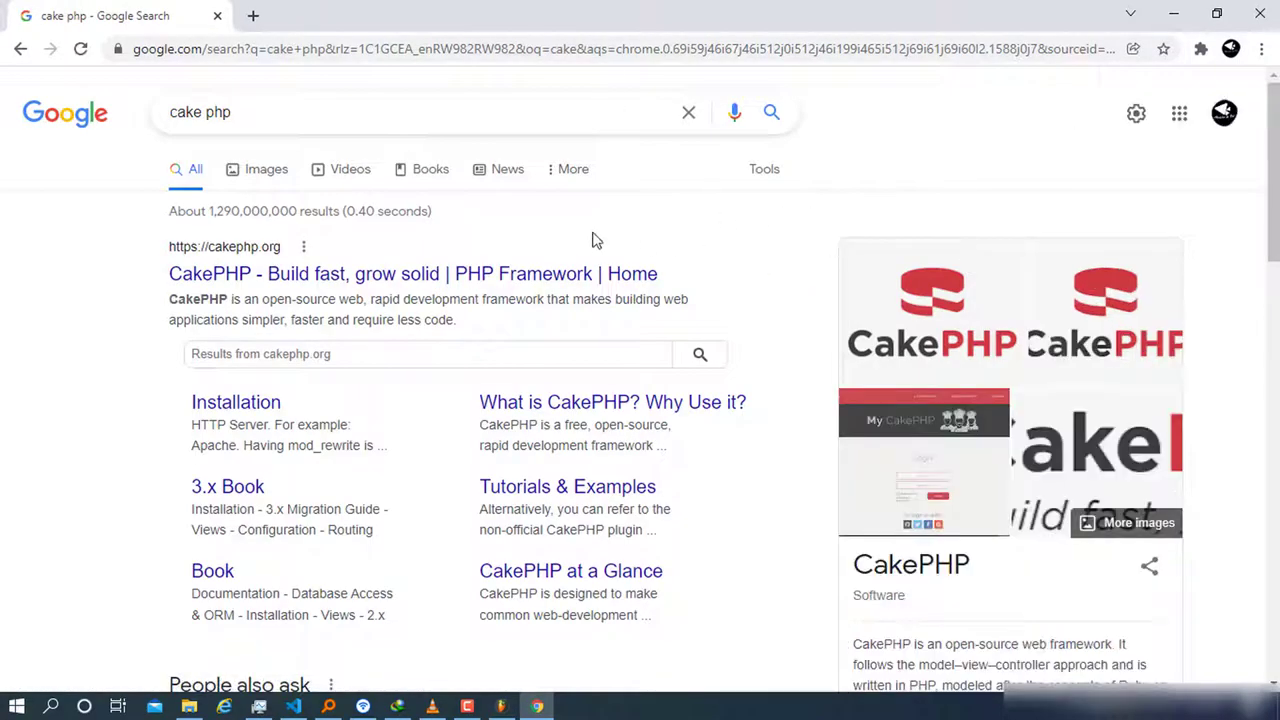
pyautogui.click(312, 274)
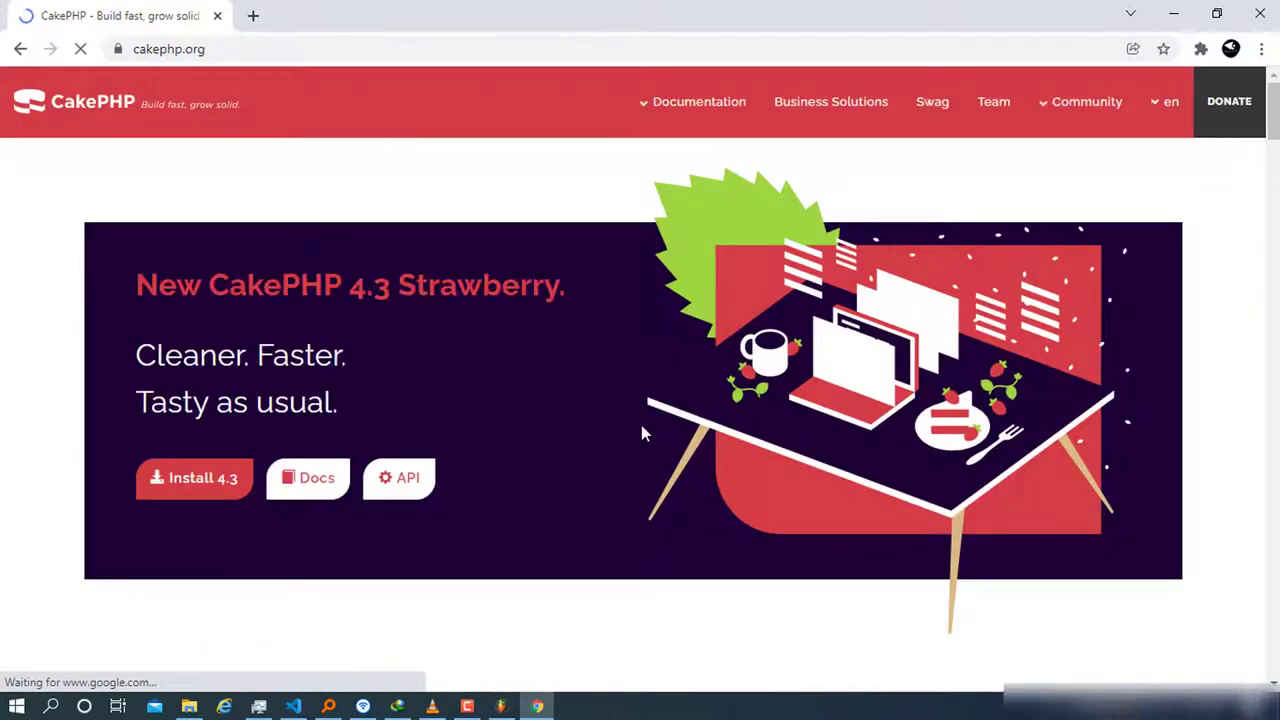
# - Look over the CakePHP home page and open its Install 4.3 documentation
pyautogui.scroll(-15, 481, 440)
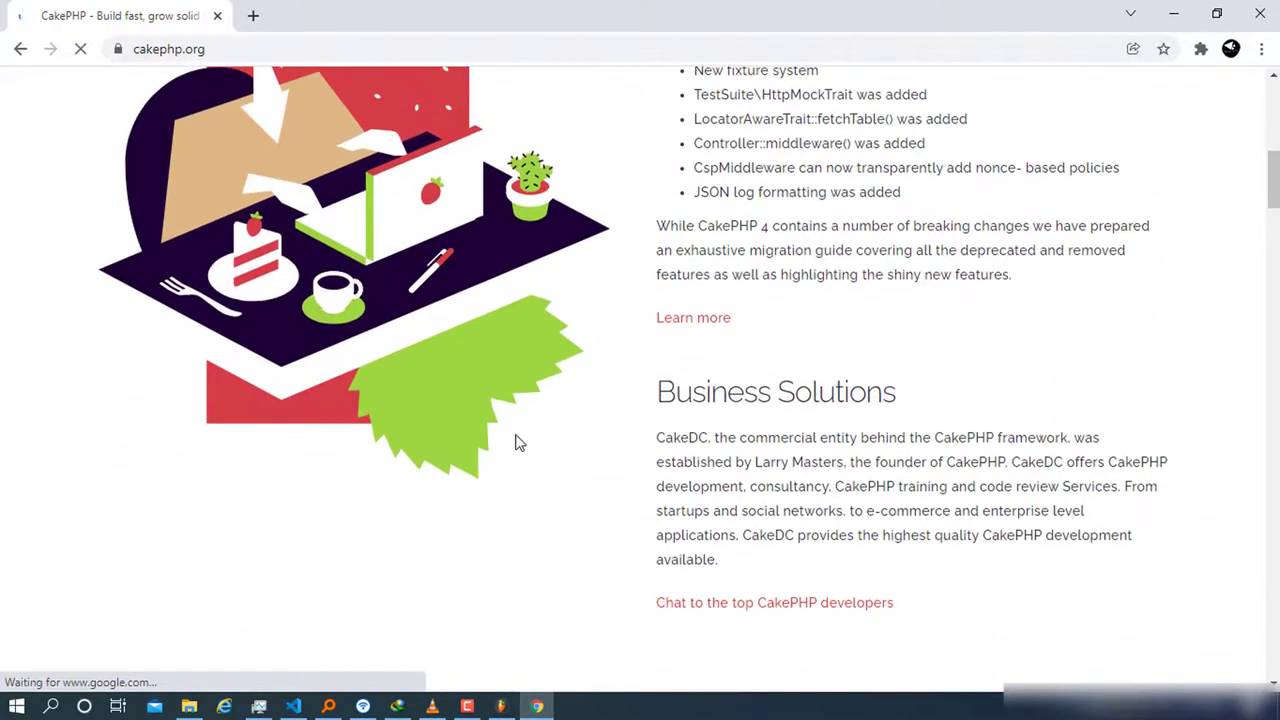
pyautogui.scroll(15, 548, 428)
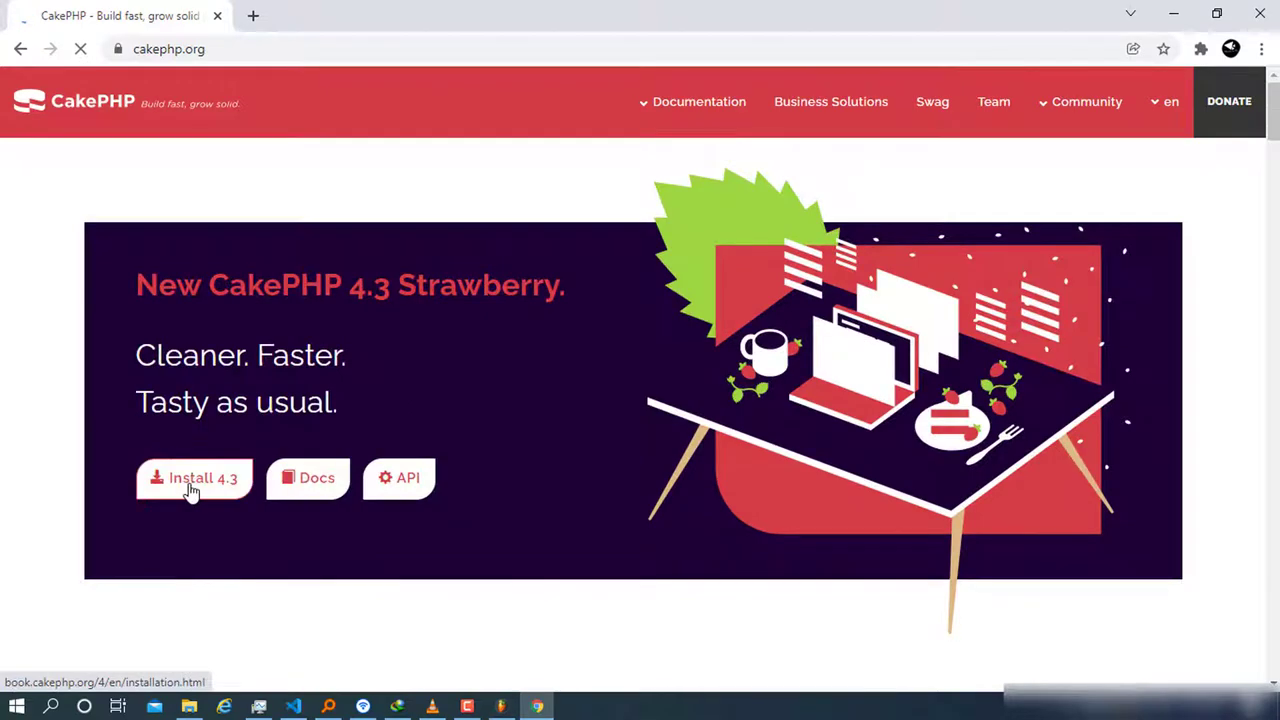
pyautogui.click(191, 490)
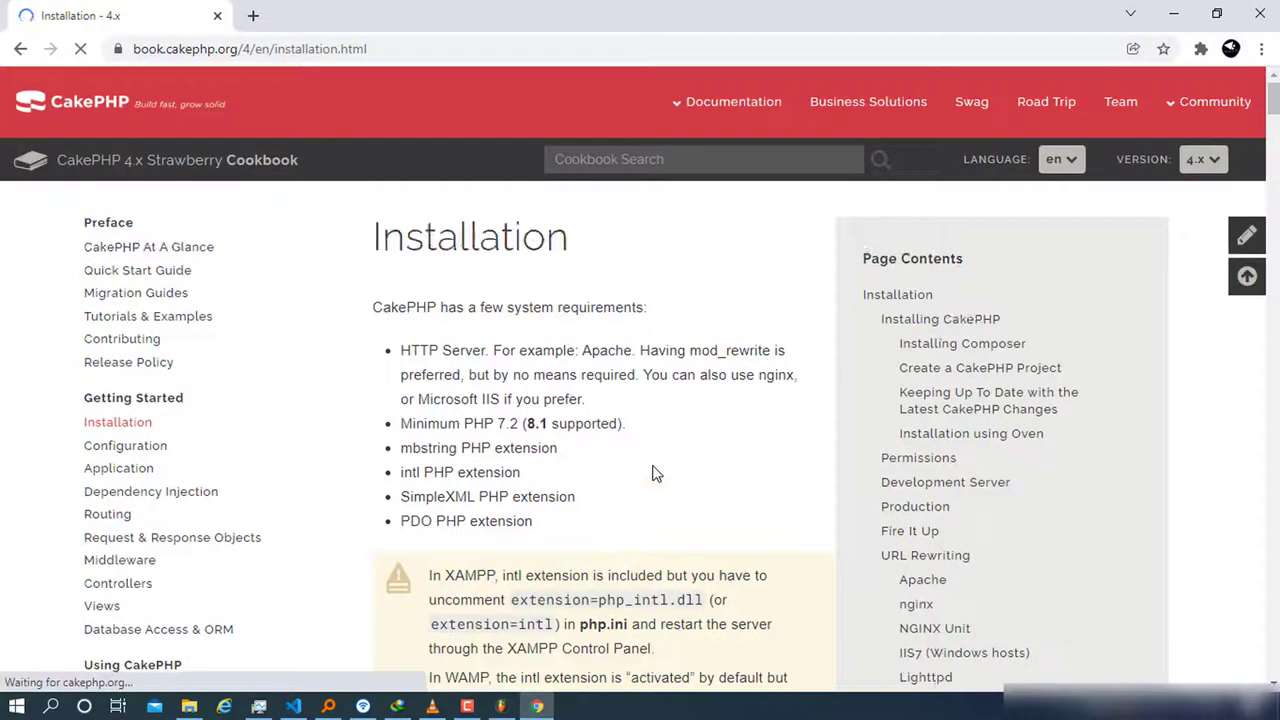
# - Examine the CakePHP system requirements, including the supported PHP versions and the required PHP extensions
pyautogui.scroll(-1, 600, 450)
pyautogui.scroll(2, 529, 337)
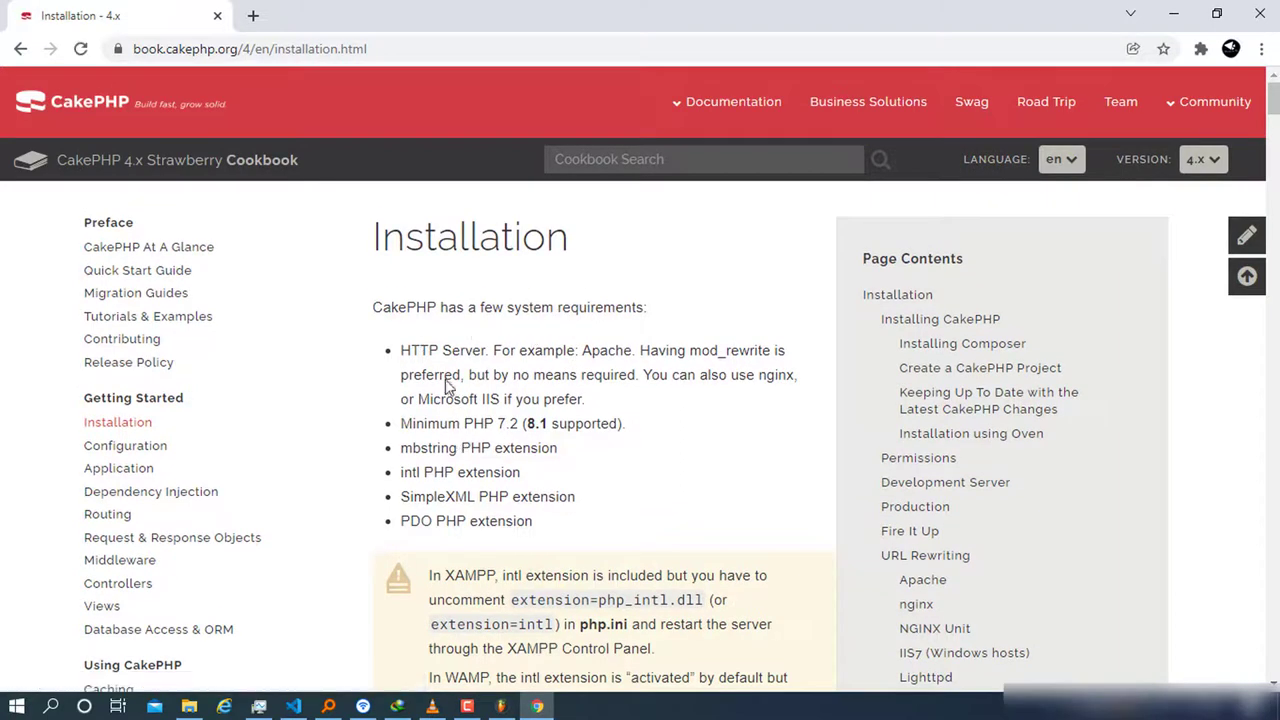
pyautogui.moveTo(378, 240); pyautogui.dragTo(586, 237)
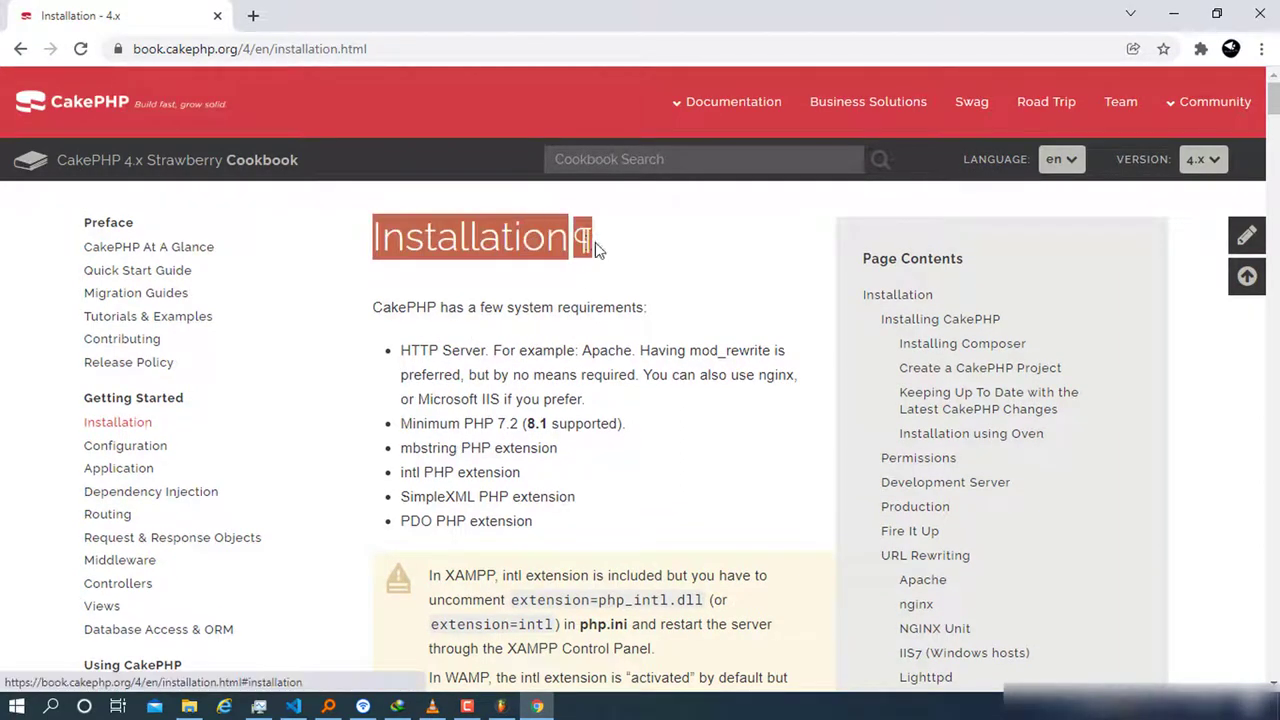
pyautogui.click(543, 368)
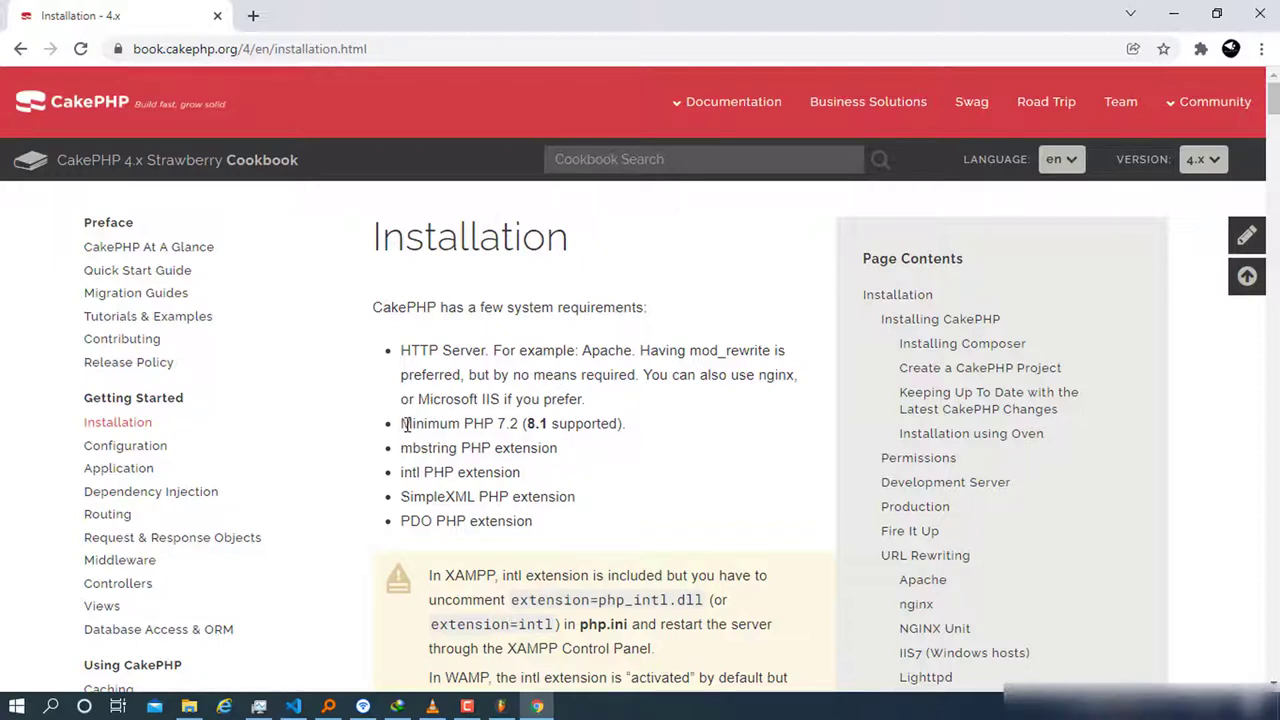
pyautogui.moveTo(403, 423); pyautogui.dragTo(526, 423)
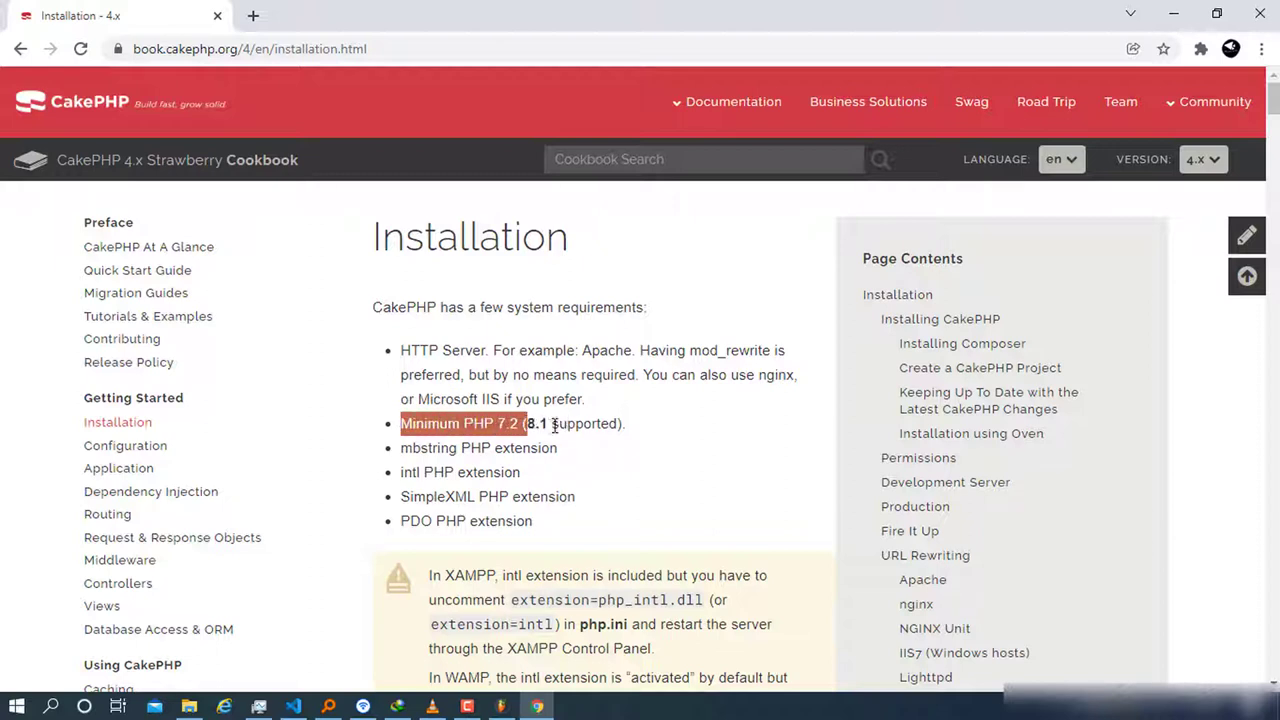
pyautogui.click(538, 425)
pyautogui.moveTo(527, 425); pyautogui.dragTo(546, 425)
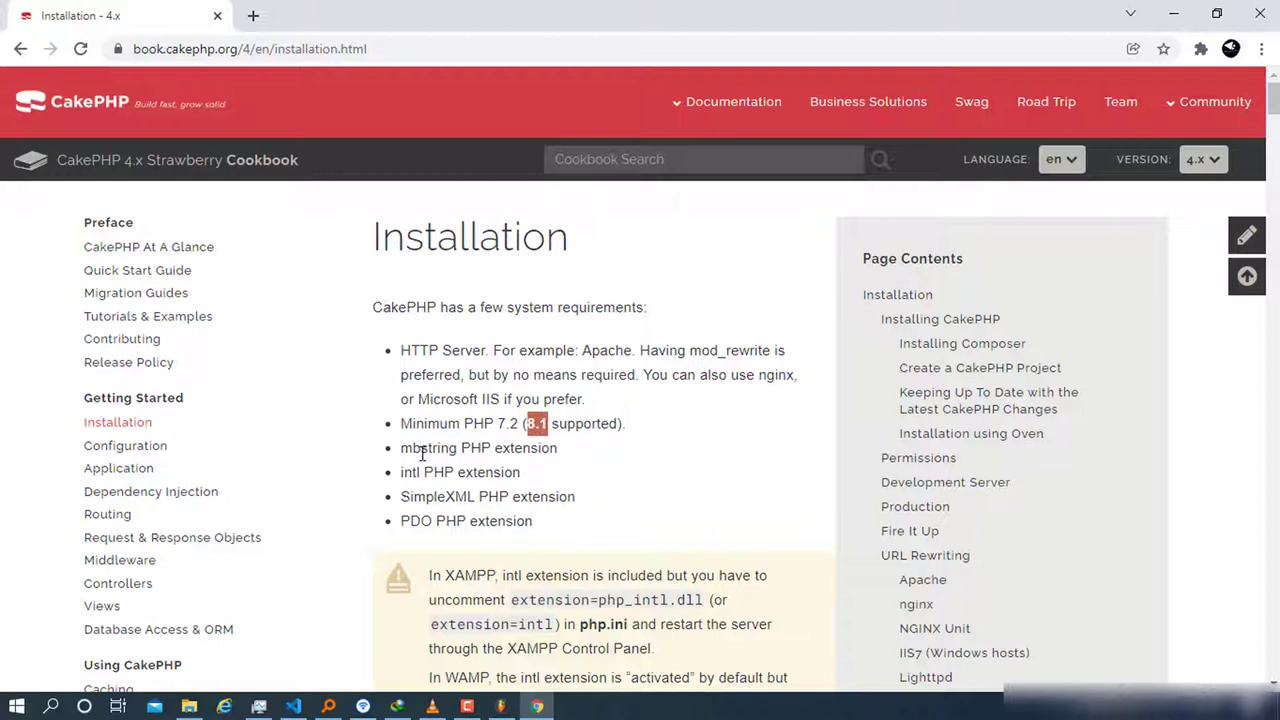
pyautogui.moveTo(400, 450); pyautogui.dragTo(557, 449)
pyautogui.moveTo(412, 472); pyautogui.dragTo(517, 470)
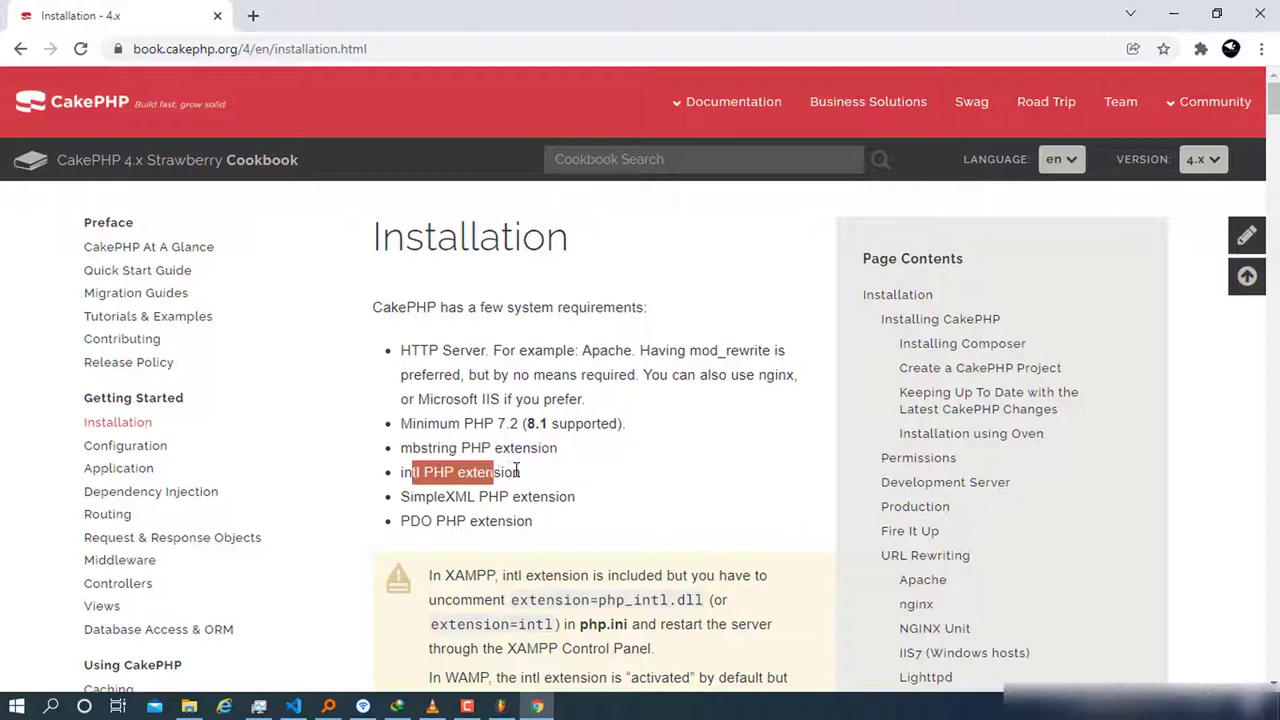
pyautogui.moveTo(446, 521); pyautogui.dragTo(476, 521)
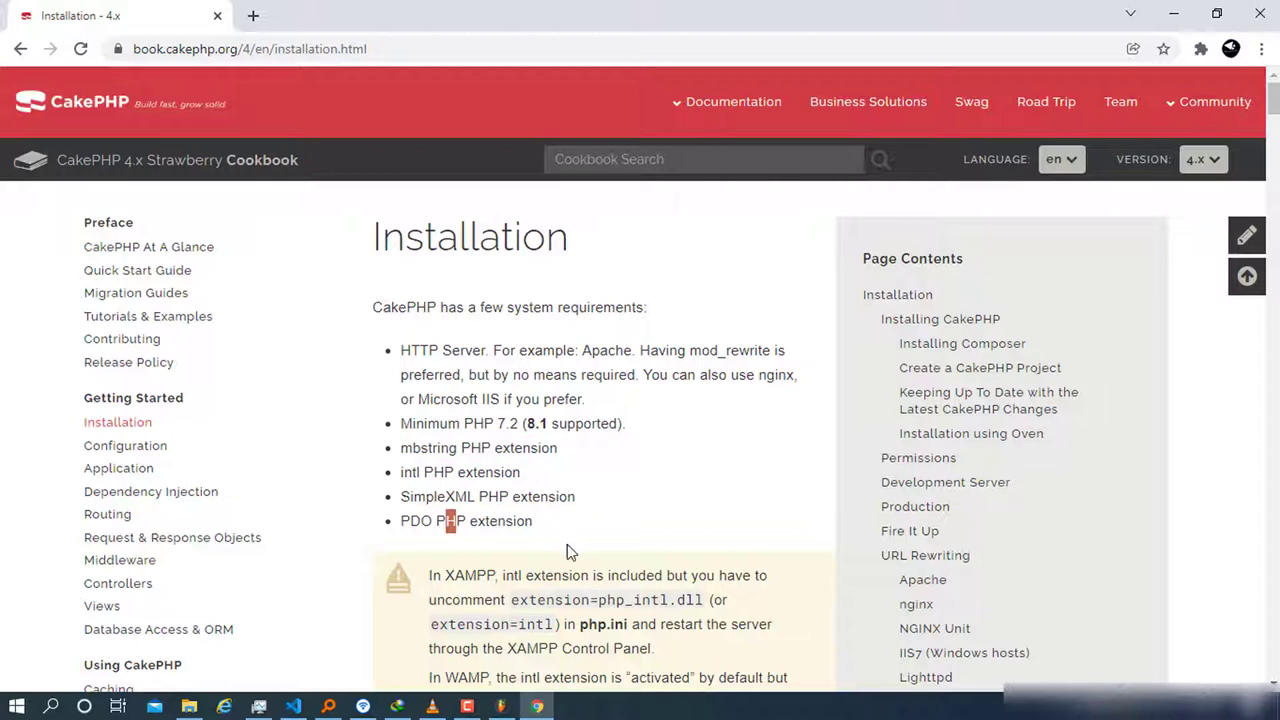
# - Read the supported databases, the Composer installation instructions and the command for creating a CakePHP project
pyautogui.scroll(-5, 567, 552)
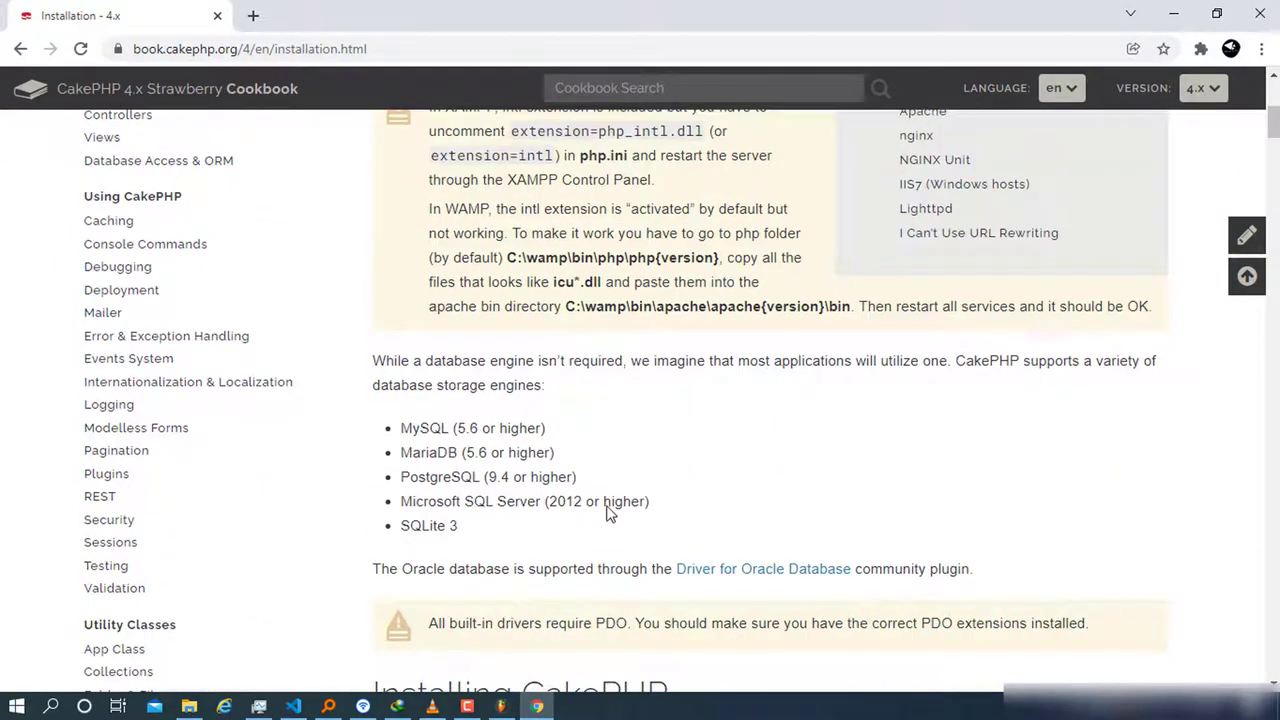
pyautogui.scroll(-6, 606, 503)
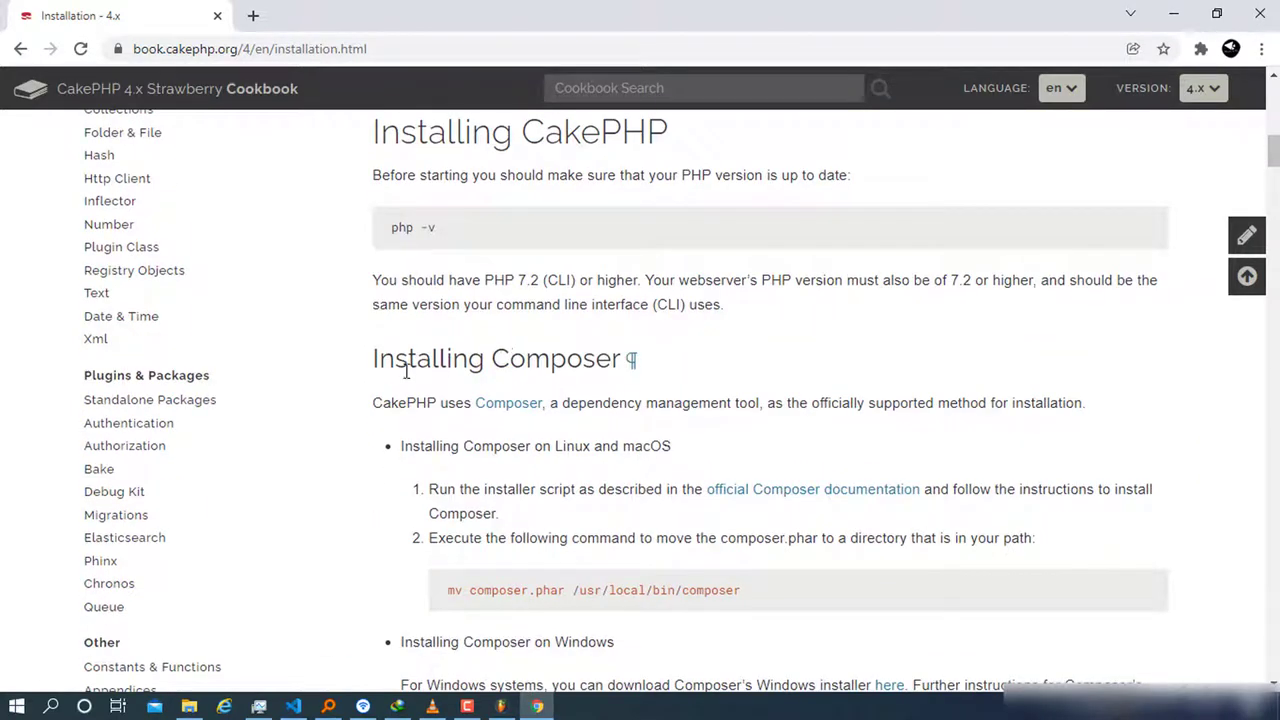
pyautogui.moveTo(375, 362); pyautogui.dragTo(629, 363)
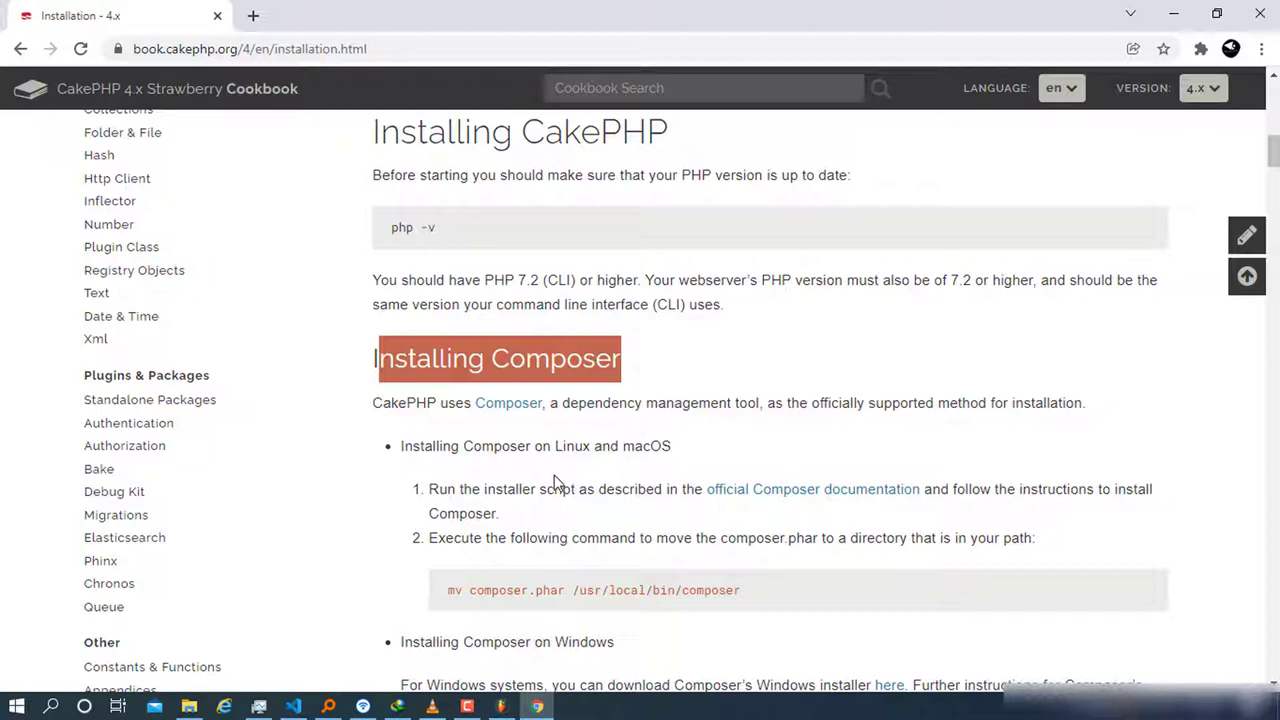
pyautogui.scroll(-3, 666, 520)
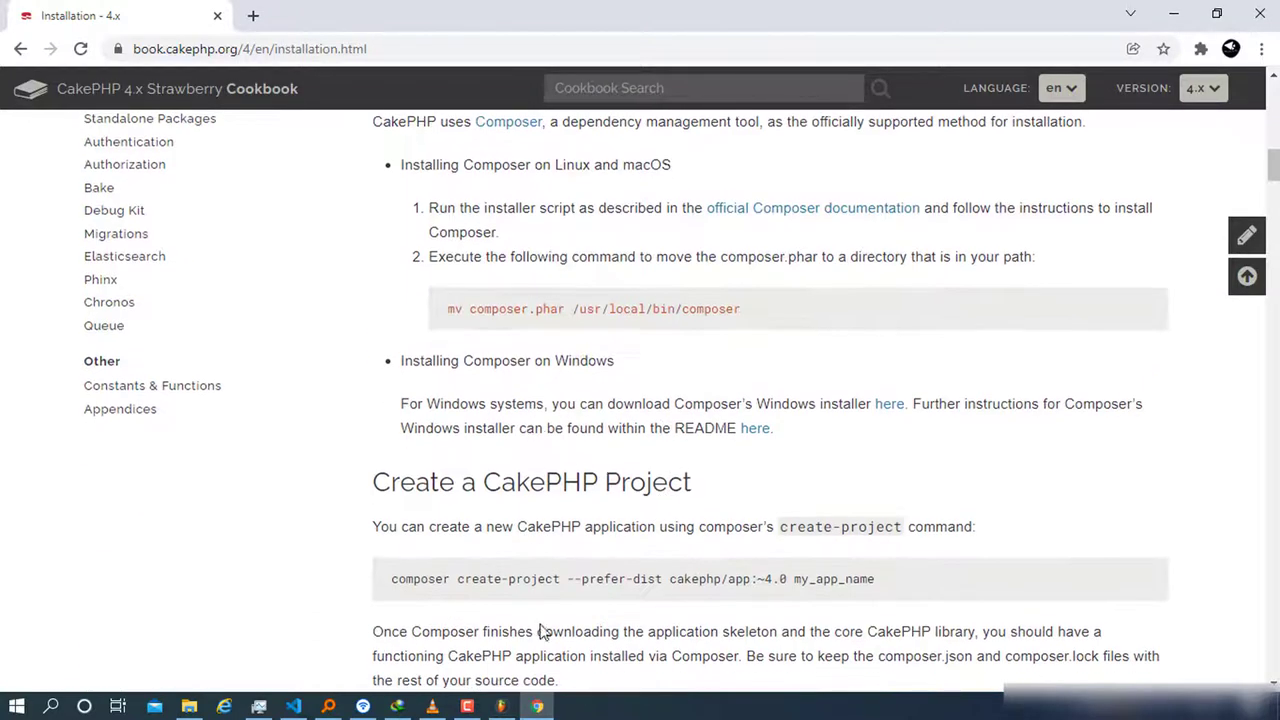
pyautogui.scroll(-2, 668, 556)
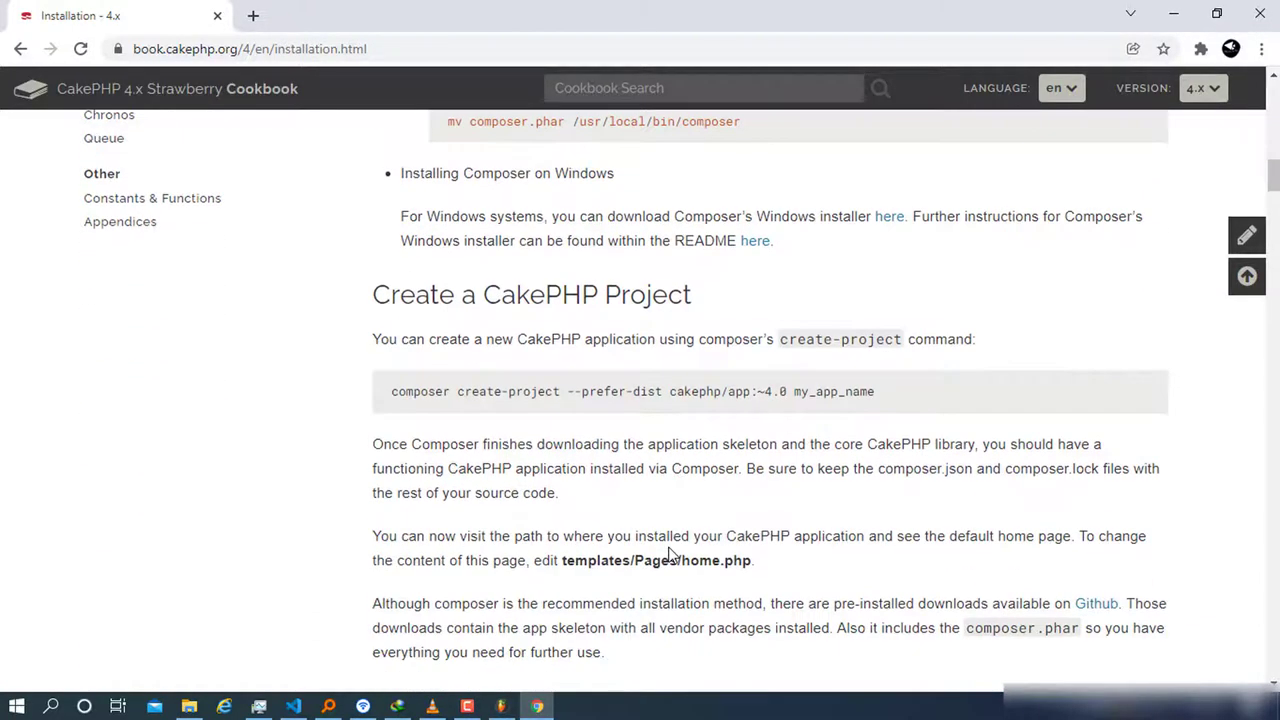
pyautogui.scroll(-1, 675, 536)
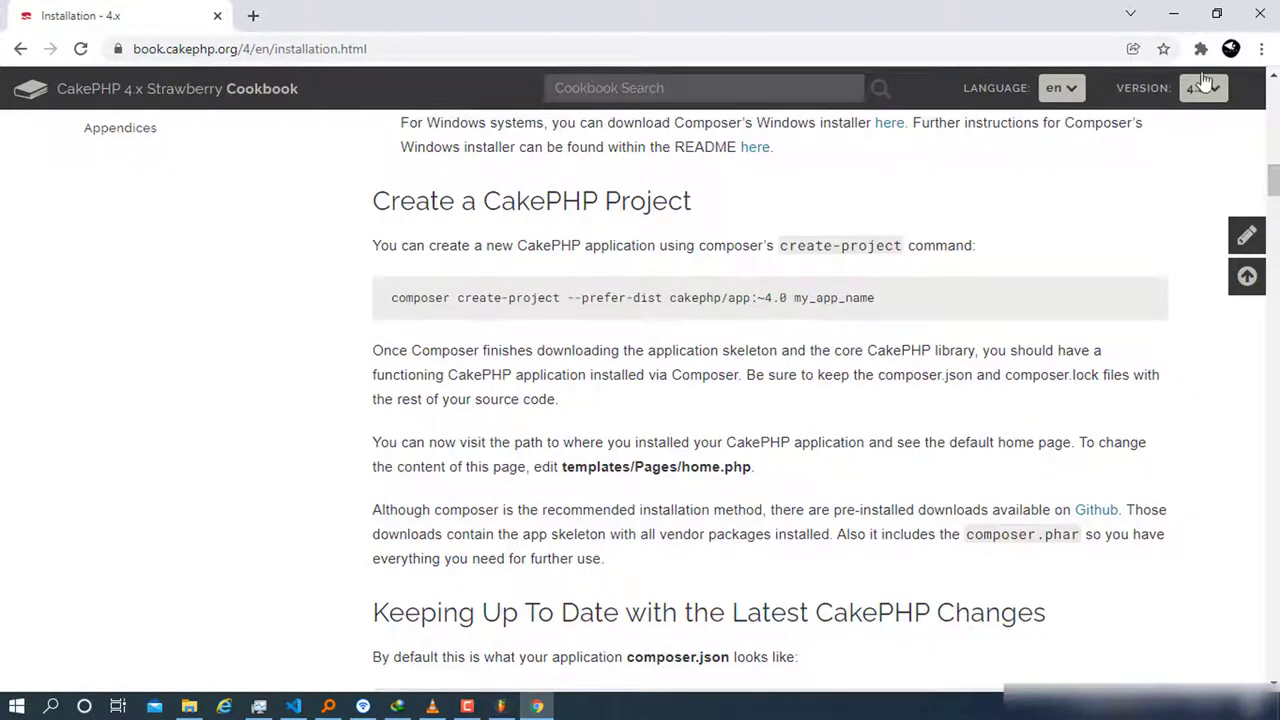
# - Launch the XAMPP Control Panel, move its window to the middle of the desktop and minimise it
pyautogui.click(1177, 8)
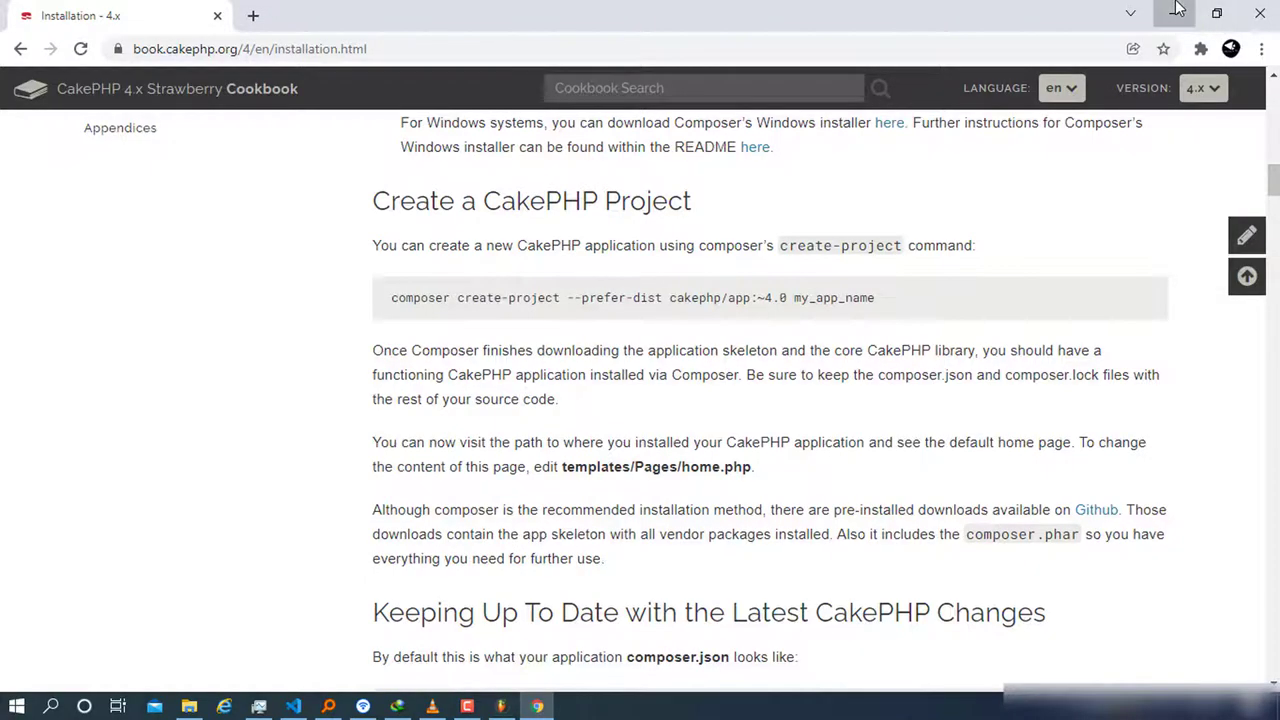
pyautogui.click(16, 706)
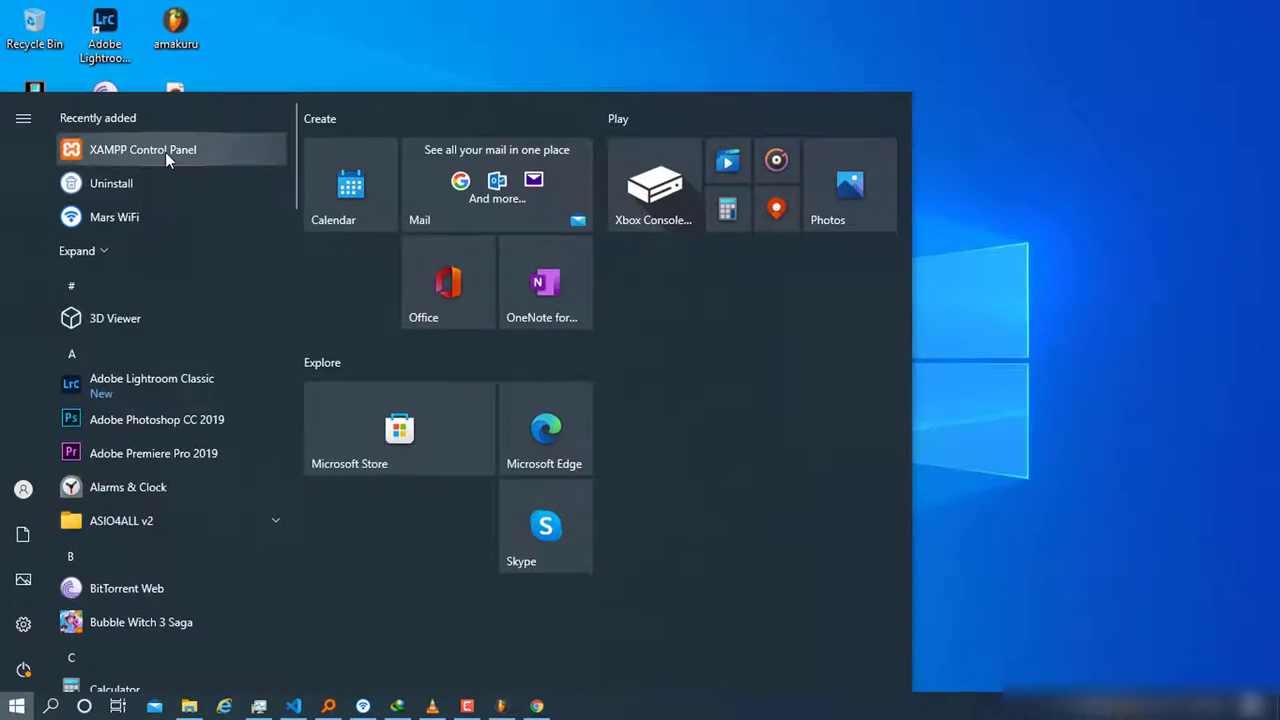
pyautogui.click(165, 152)
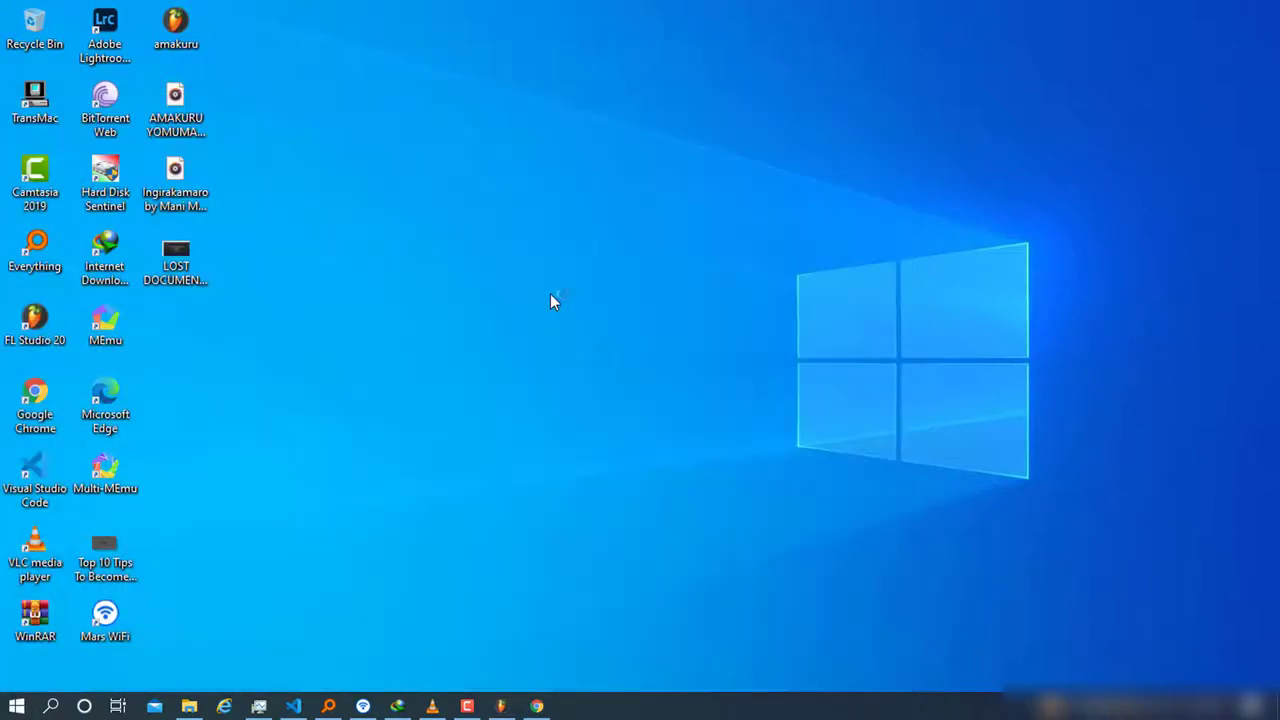
pyautogui.moveTo(324, 24); pyautogui.dragTo(656, 133)
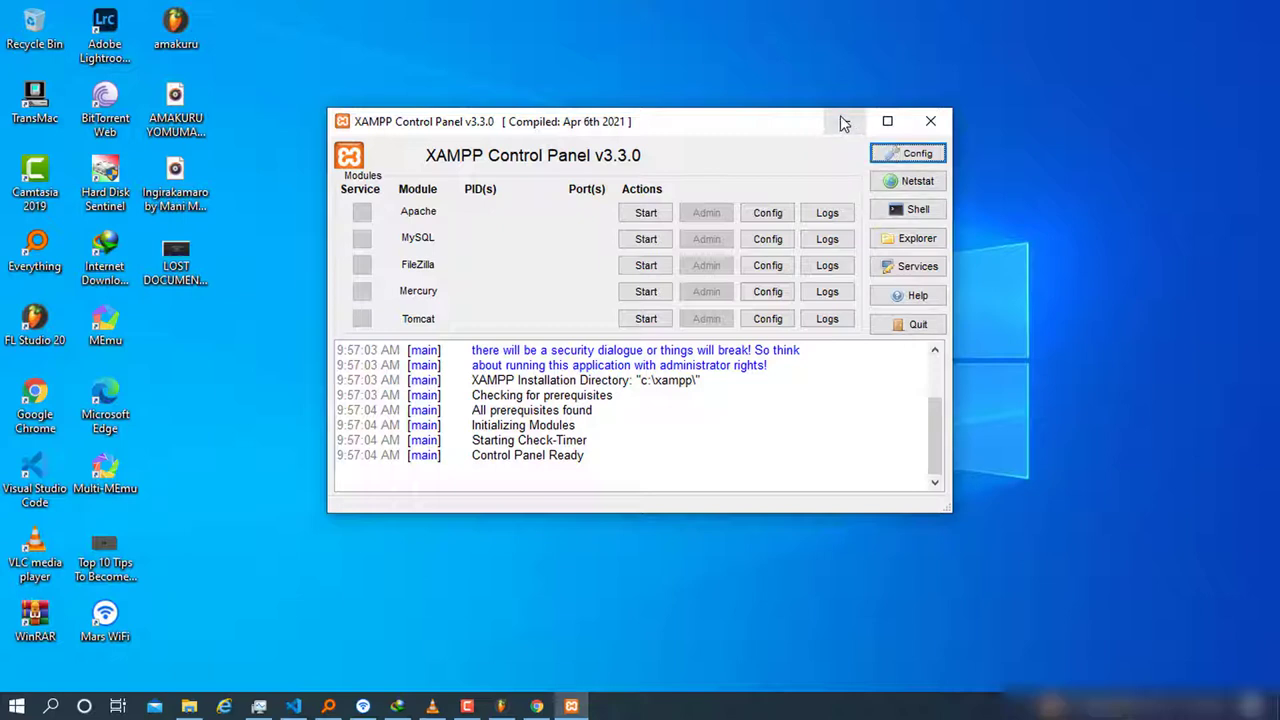
pyautogui.click(840, 118)
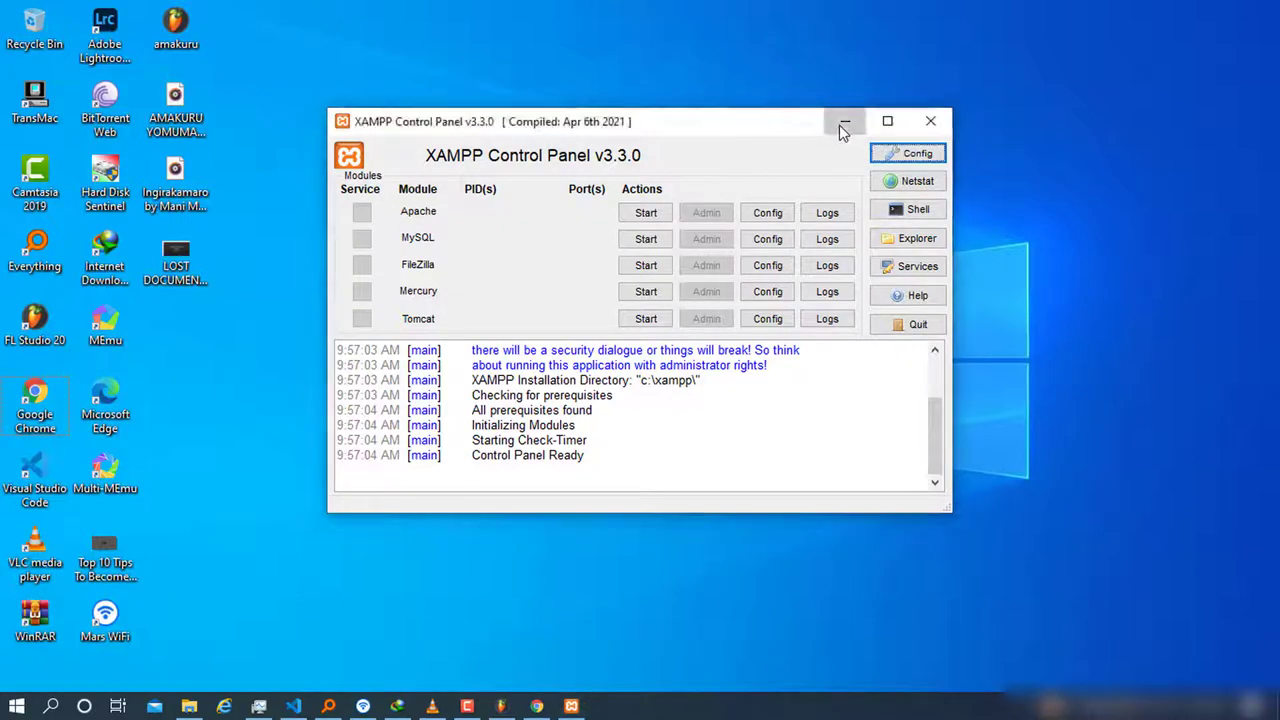
pyautogui.click(840, 118)
# - Return to Chrome, search for "composer" in a new tab and open the download page of getcomposer.org
pyautogui.click(537, 706)
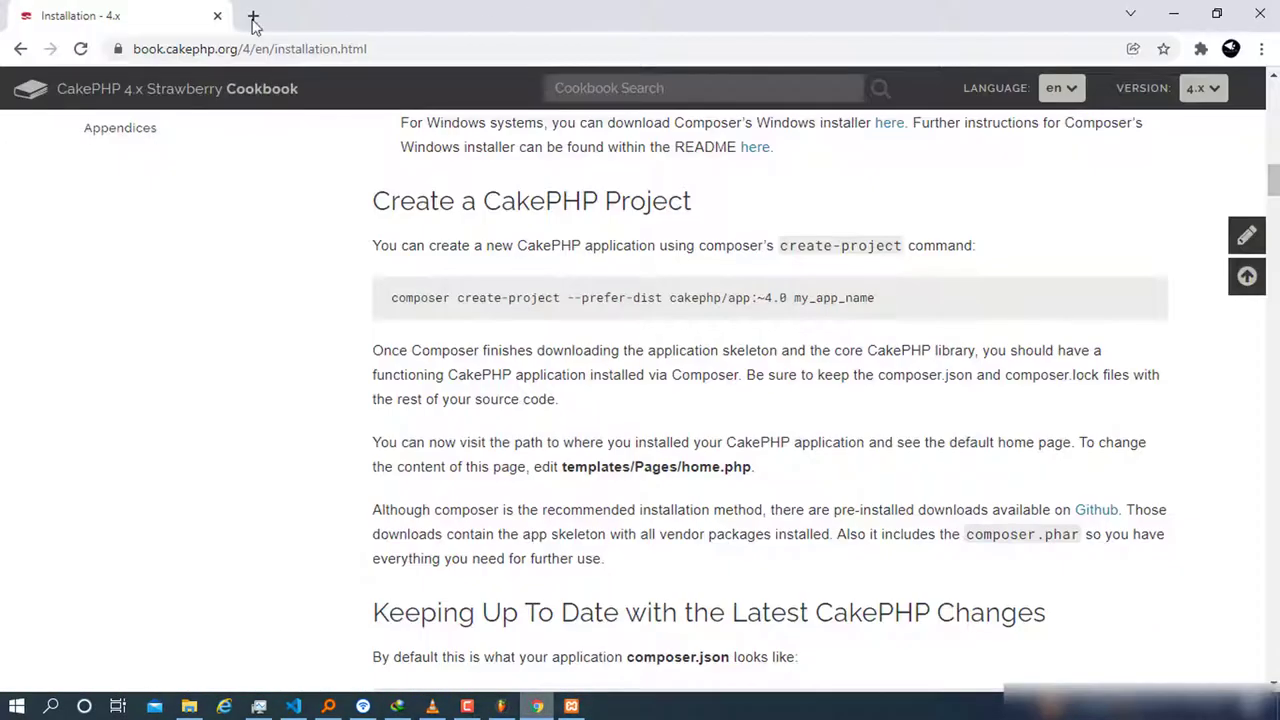
pyautogui.click(251, 17)
pyautogui.write('composer')
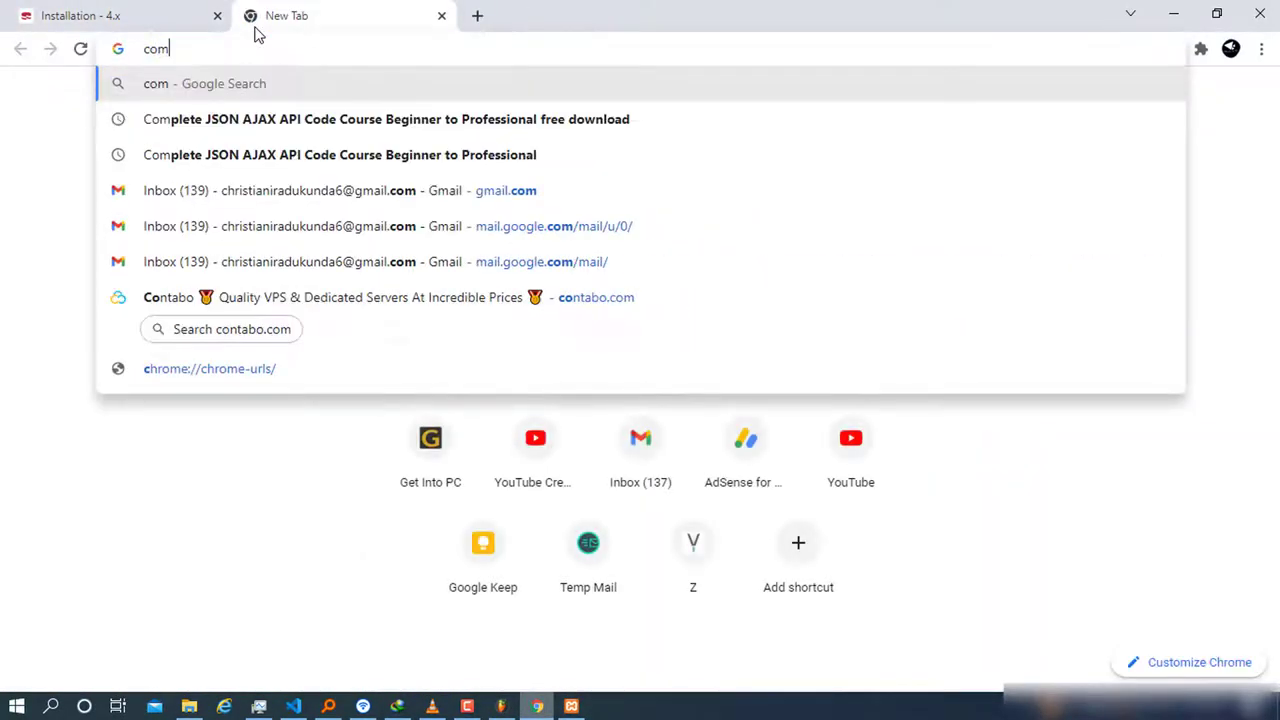
pyautogui.press('Return')
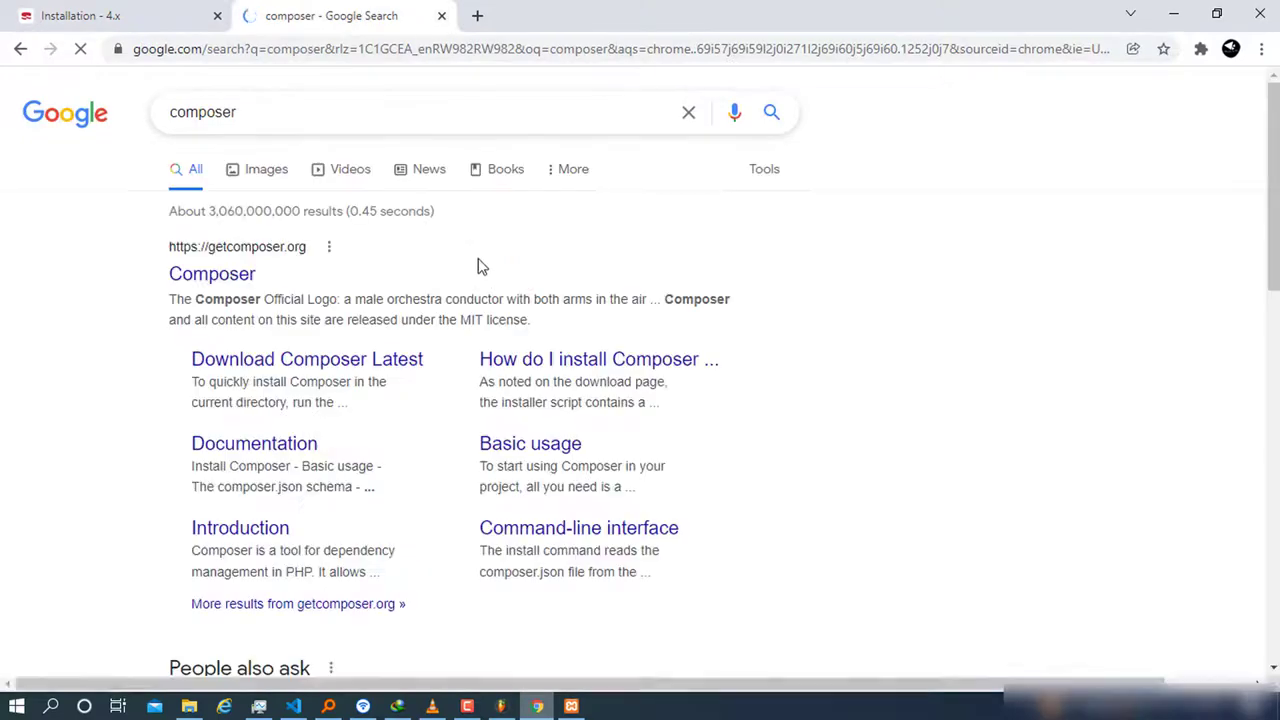
pyautogui.click(201, 273)
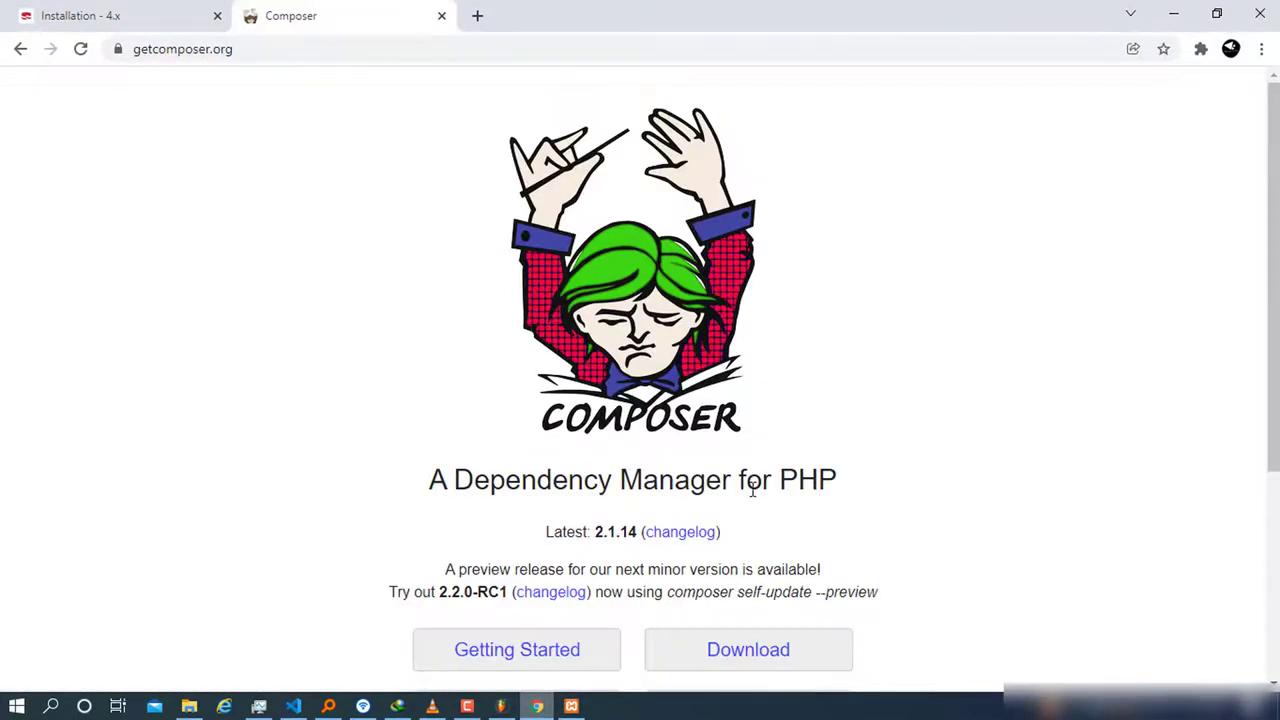
pyautogui.scroll(-3, 747, 415)
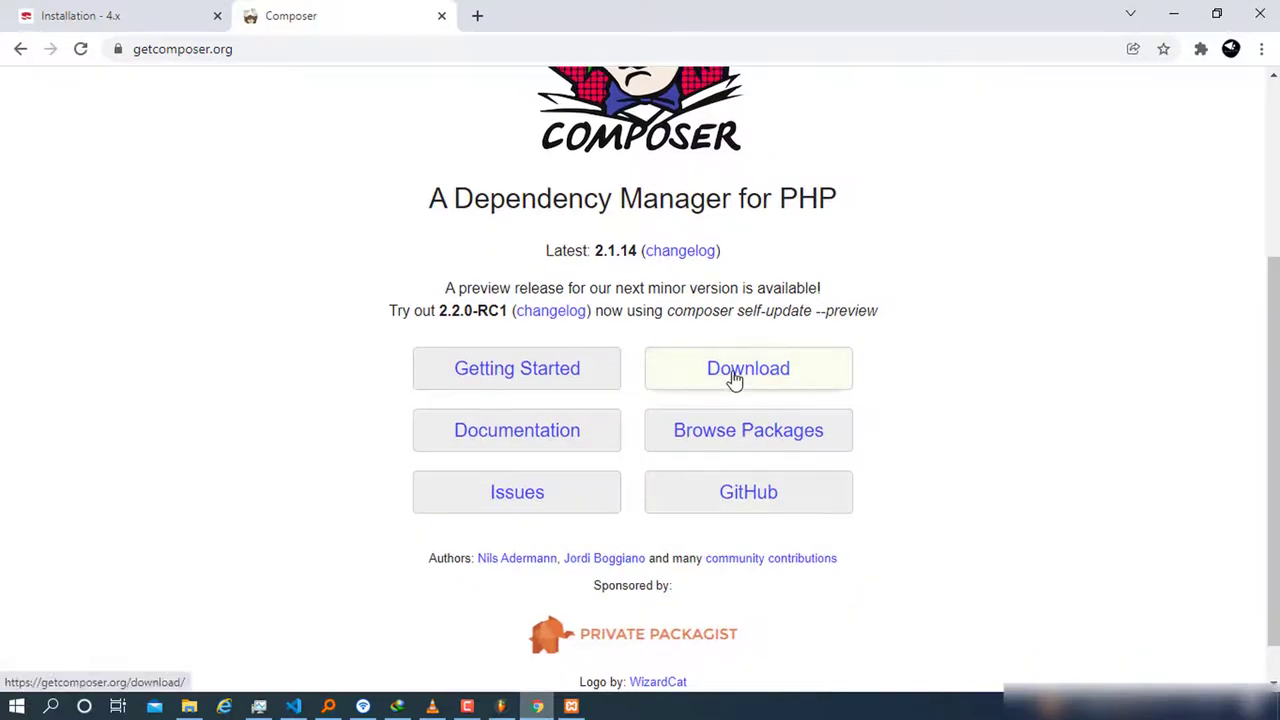
pyautogui.click(743, 370)
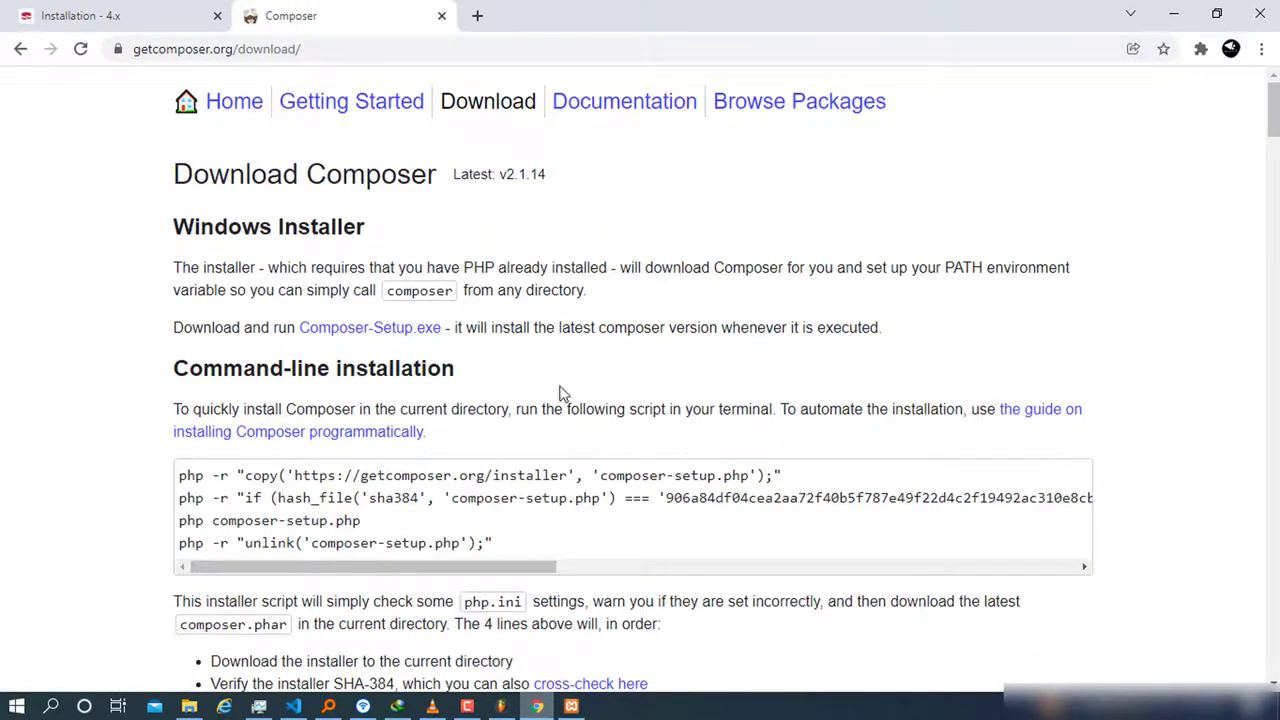
# - Download the Windows installer Composer-Setup.exe and launch it once the download is complete
pyautogui.scroll(-5, 400, 543)
pyautogui.scroll(5, 476, 450)
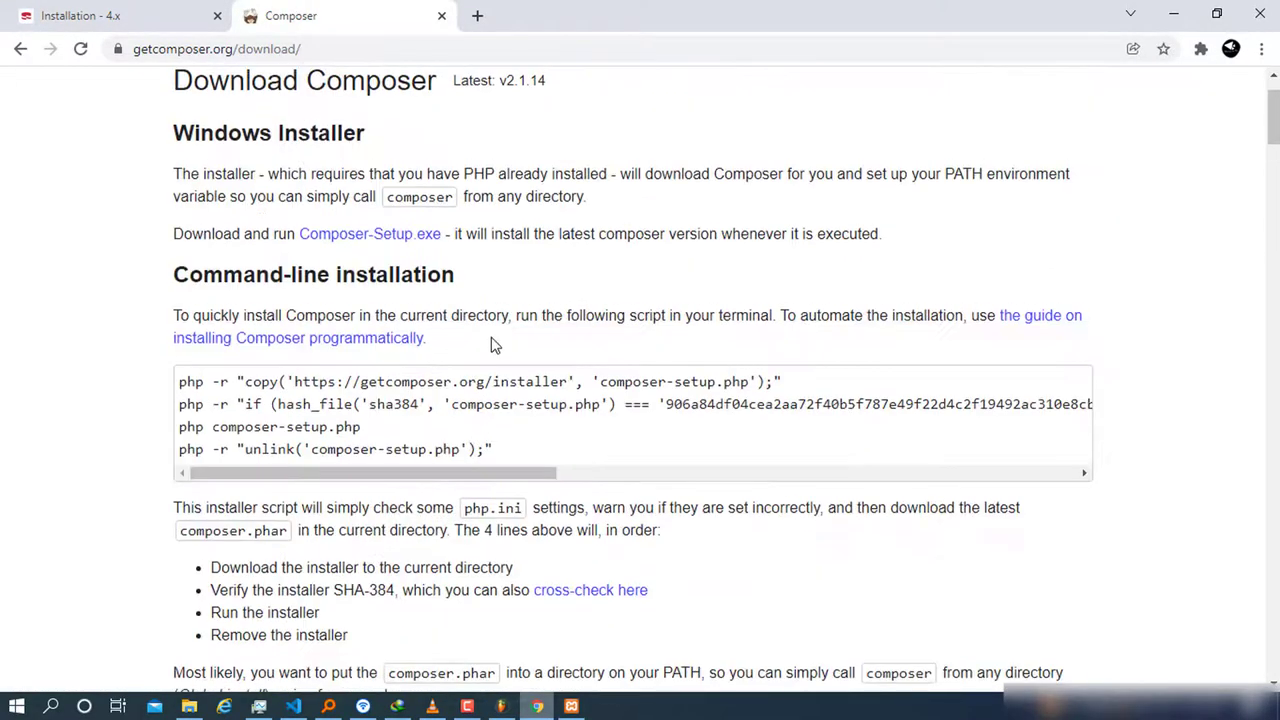
pyautogui.click(397, 243)
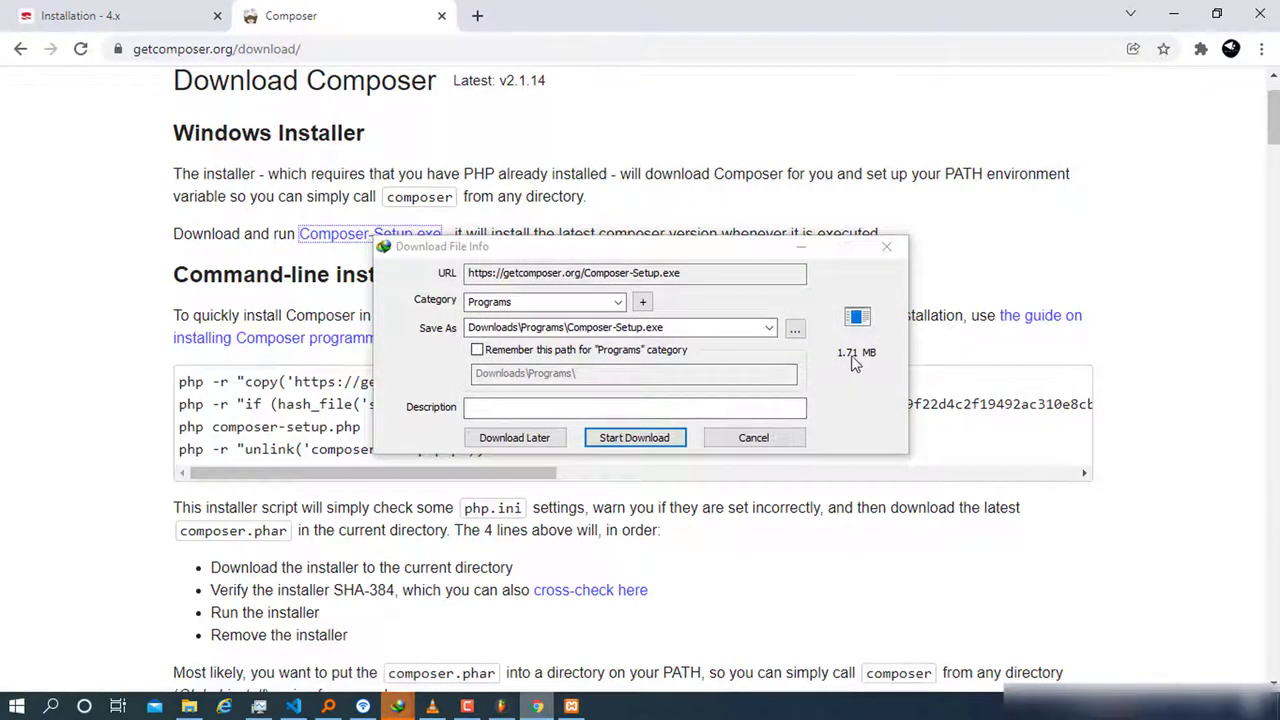
pyautogui.click(634, 437)
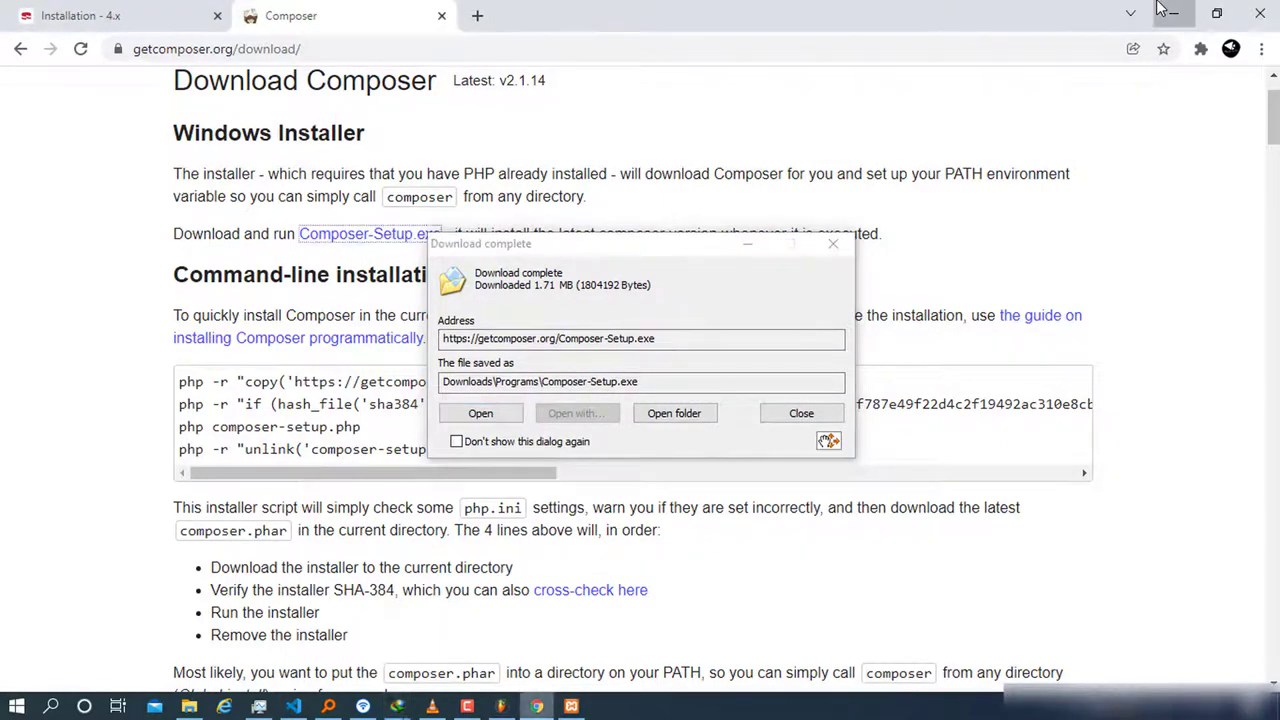
pyautogui.click(1172, 13)
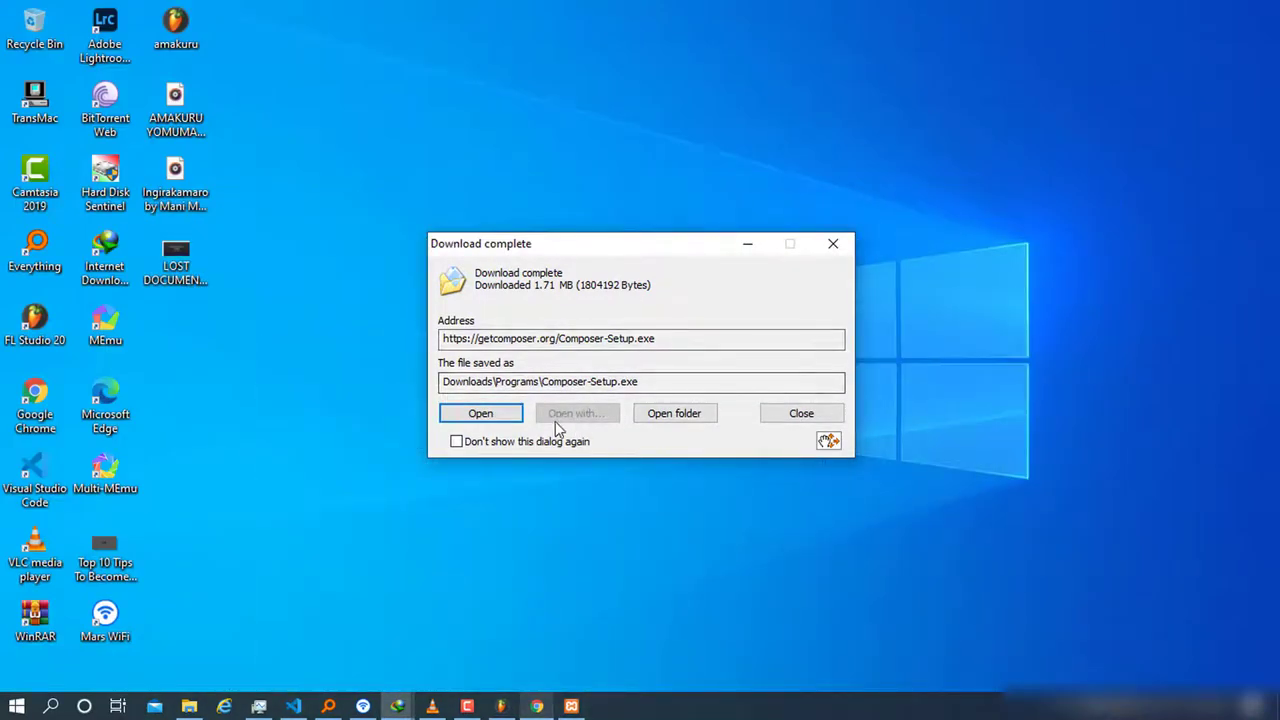
pyautogui.click(482, 420)
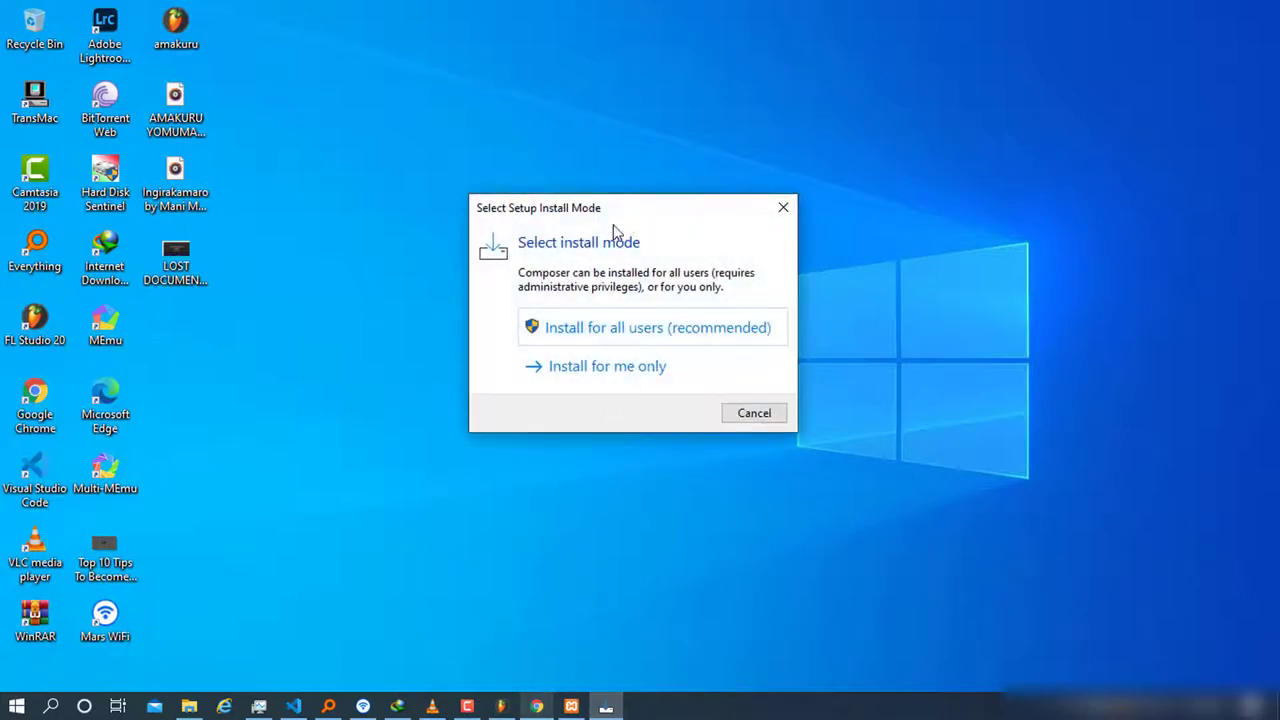
# - Choose to install Composer for all users and continue past the installation options with Developer mode left off
pyautogui.moveTo(608, 204)
pyautogui.mouseDown()
pyautogui.moveTo(514, 209)
pyautogui.moveTo(584, 199)
pyautogui.mouseUp()
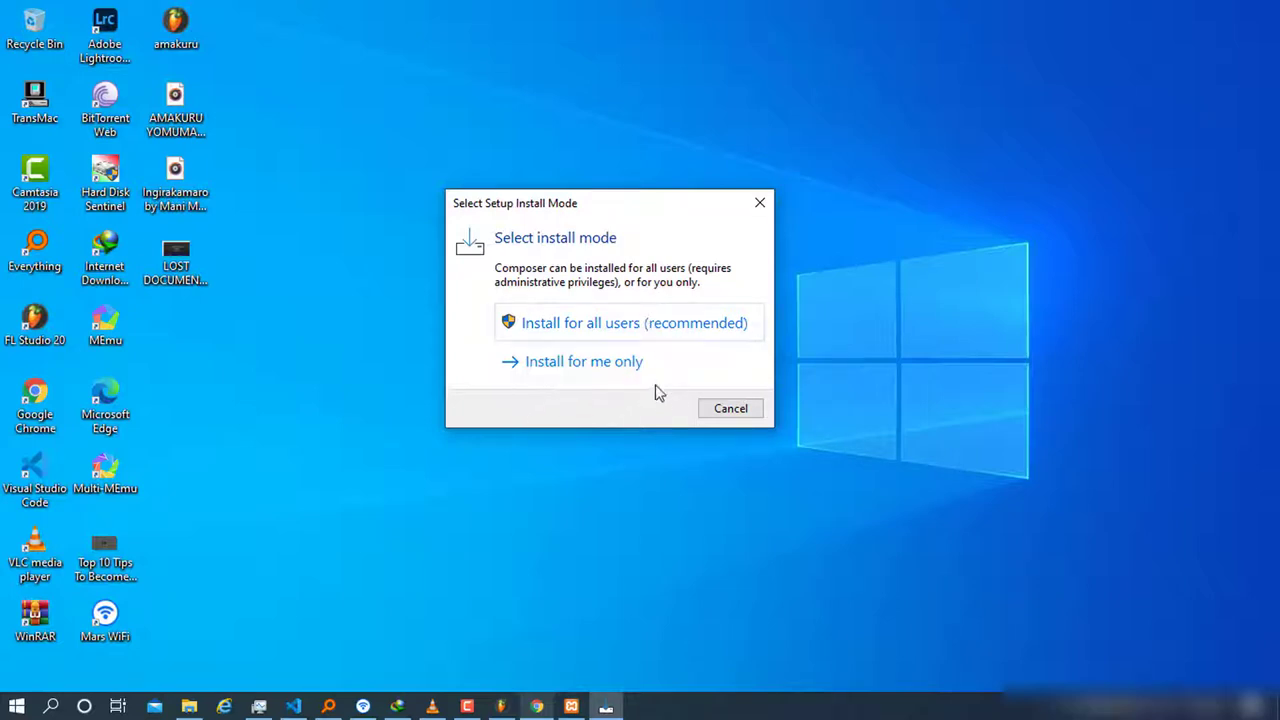
pyautogui.click(646, 325)
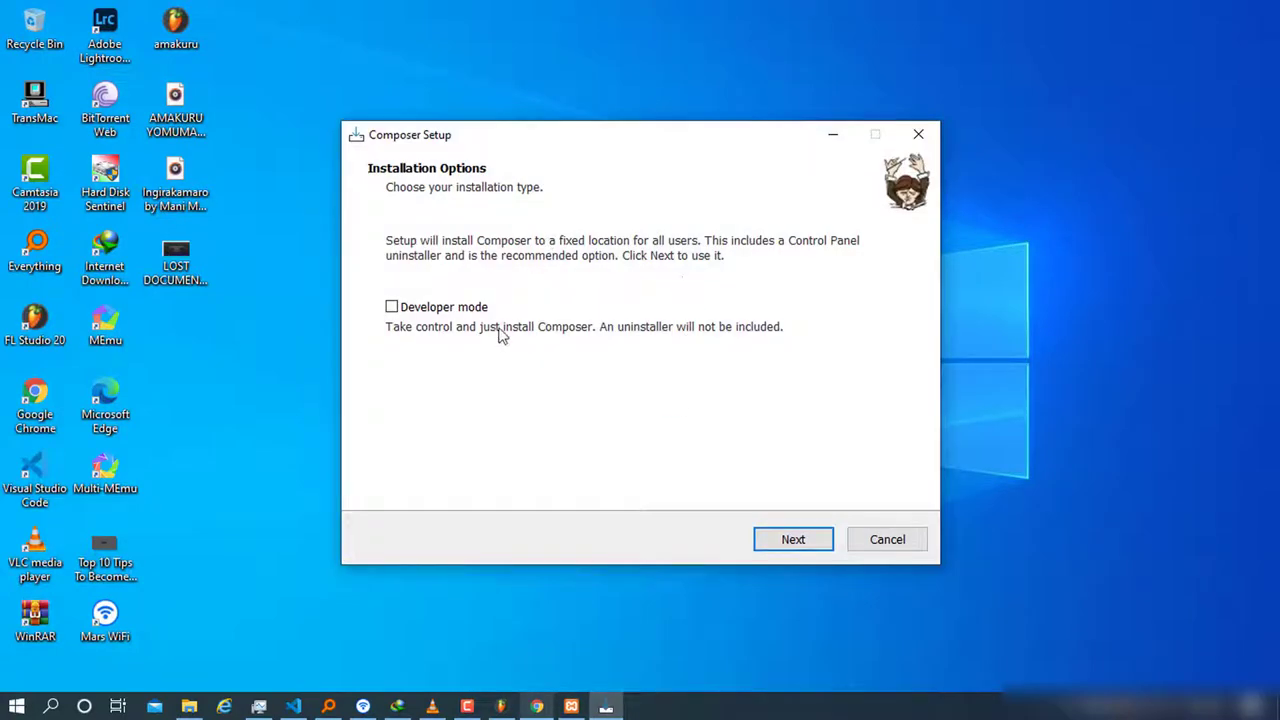
pyautogui.click(780, 543)
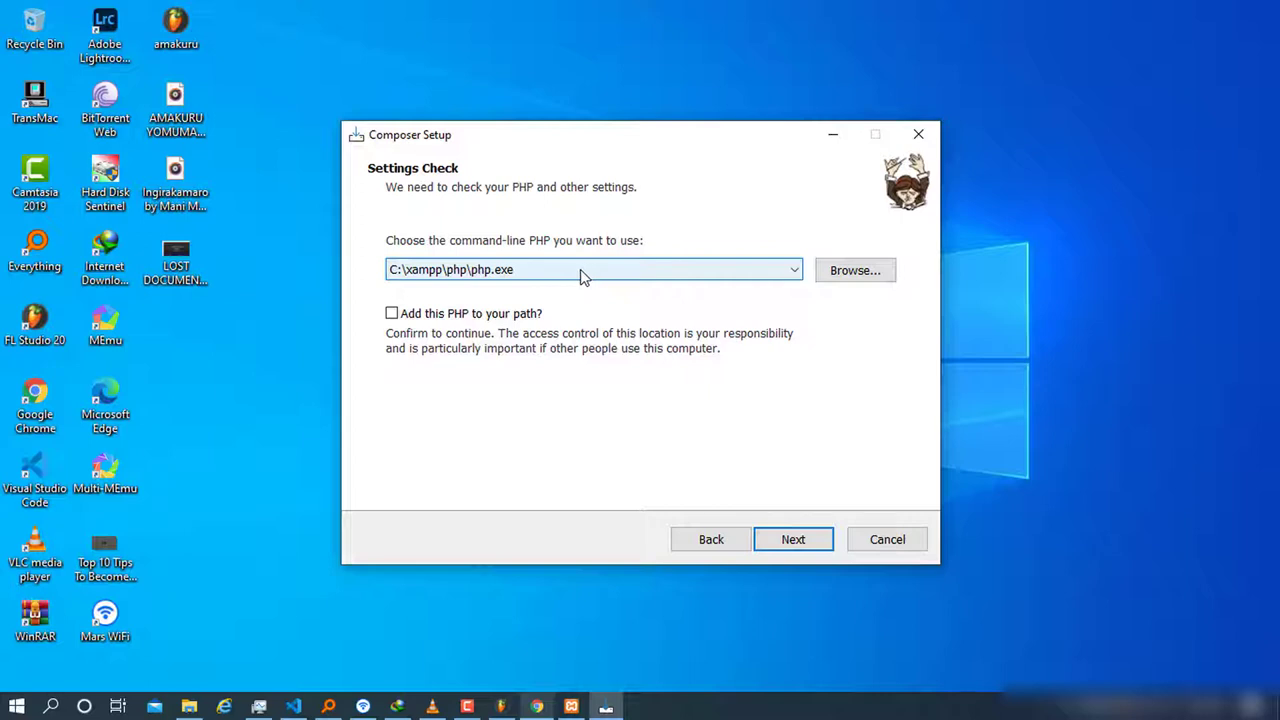
# - Browse to C:\xampp\php and choose php.exe as the command-line PHP for Composer
pyautogui.click(857, 271)
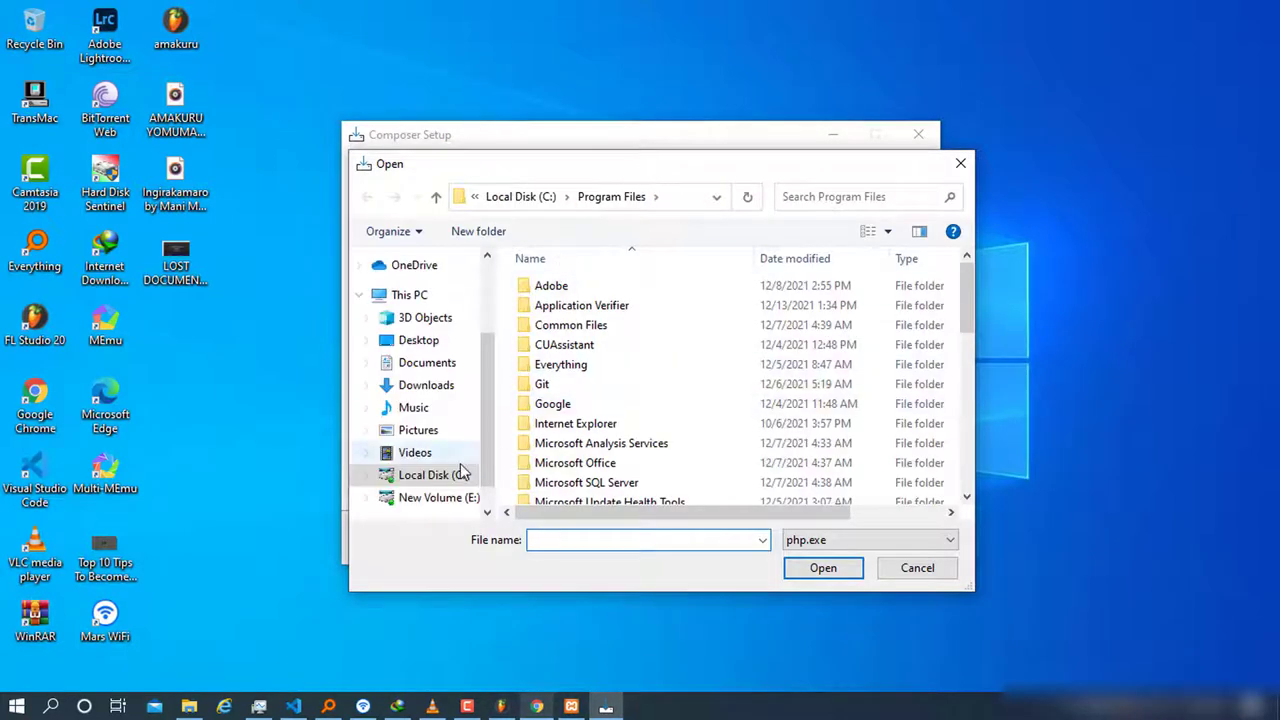
pyautogui.click(460, 474)
pyautogui.click(551, 428)
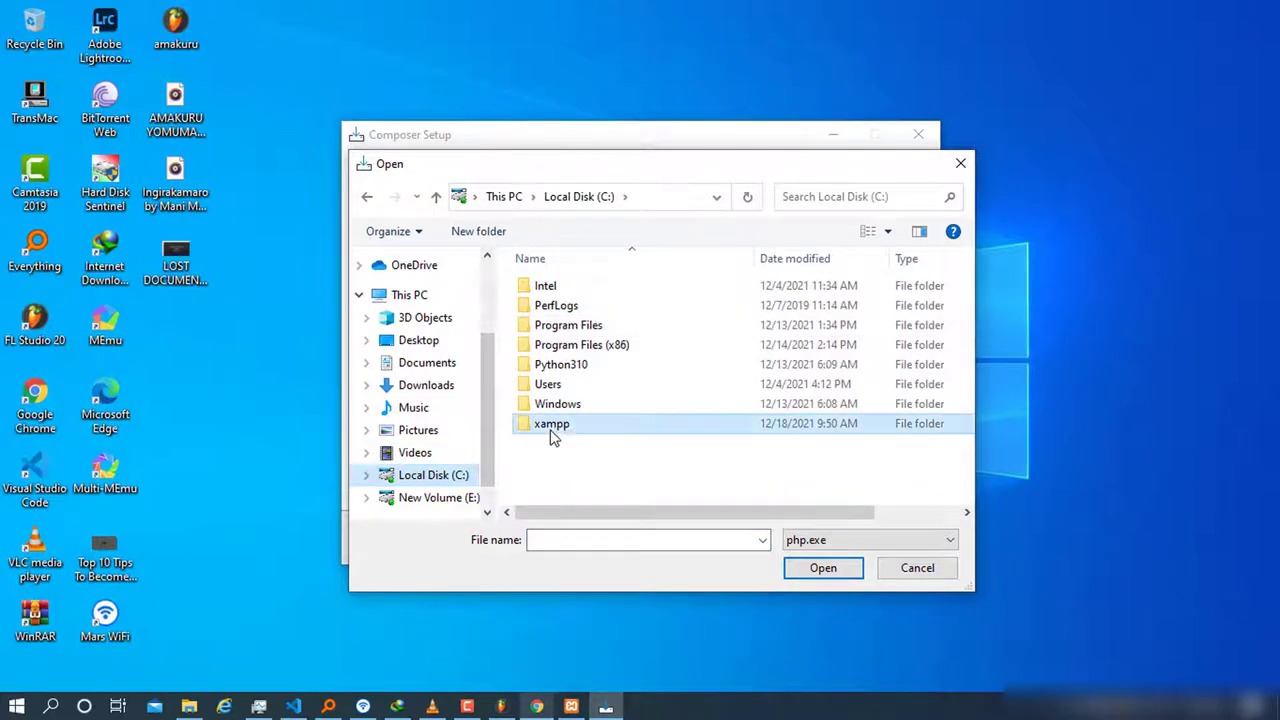
pyautogui.doubleClick(551, 426)
pyautogui.scroll(-3, 583, 458)
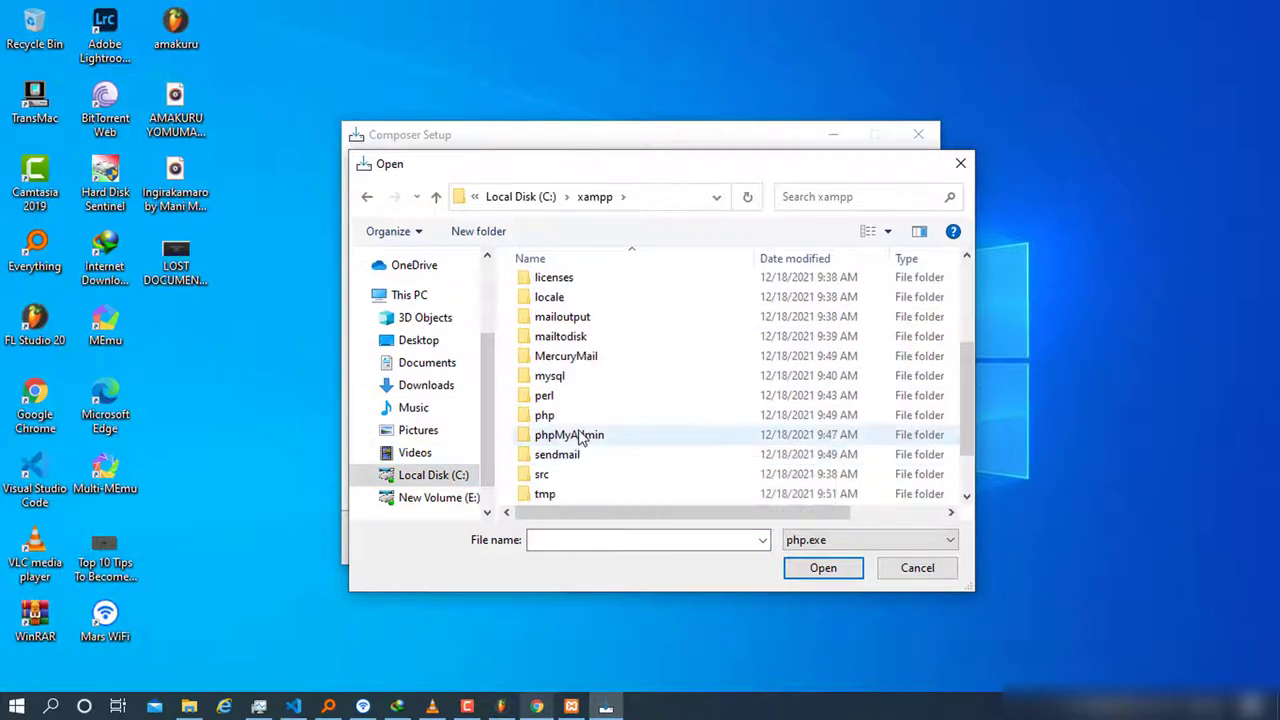
pyautogui.doubleClick(548, 415)
pyautogui.scroll(-2, 660, 445)
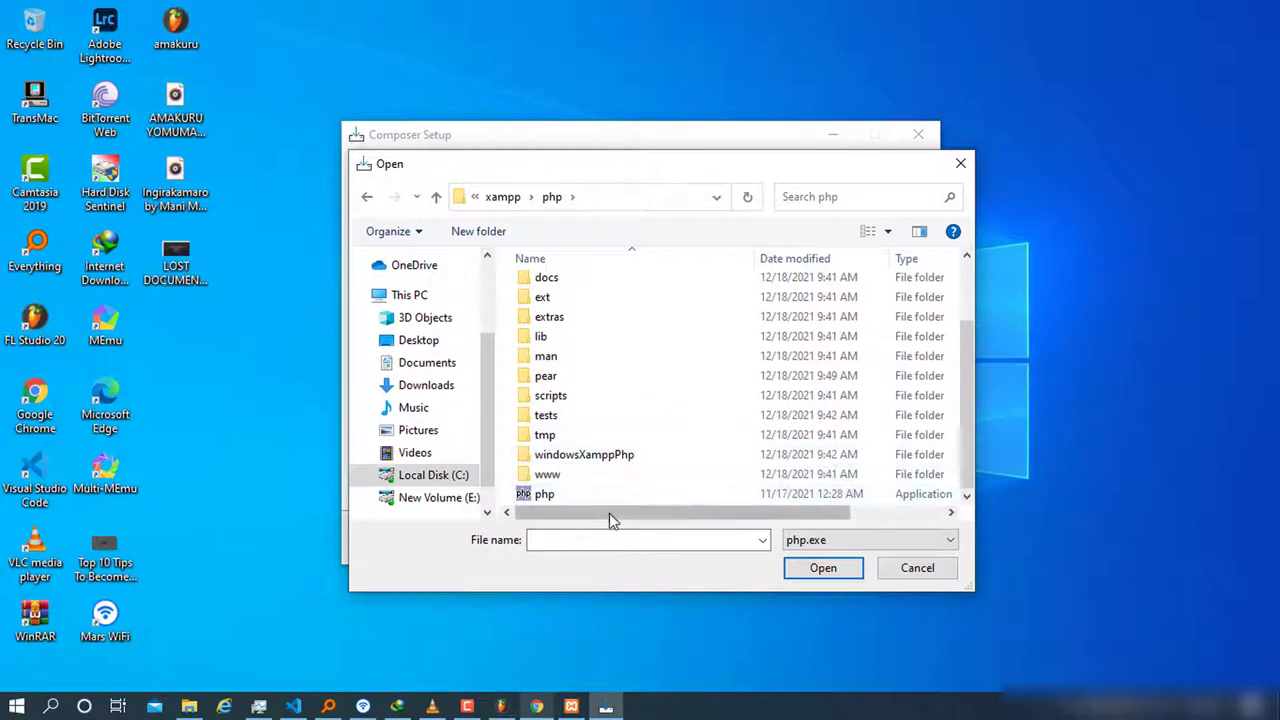
pyautogui.doubleClick(654, 500)
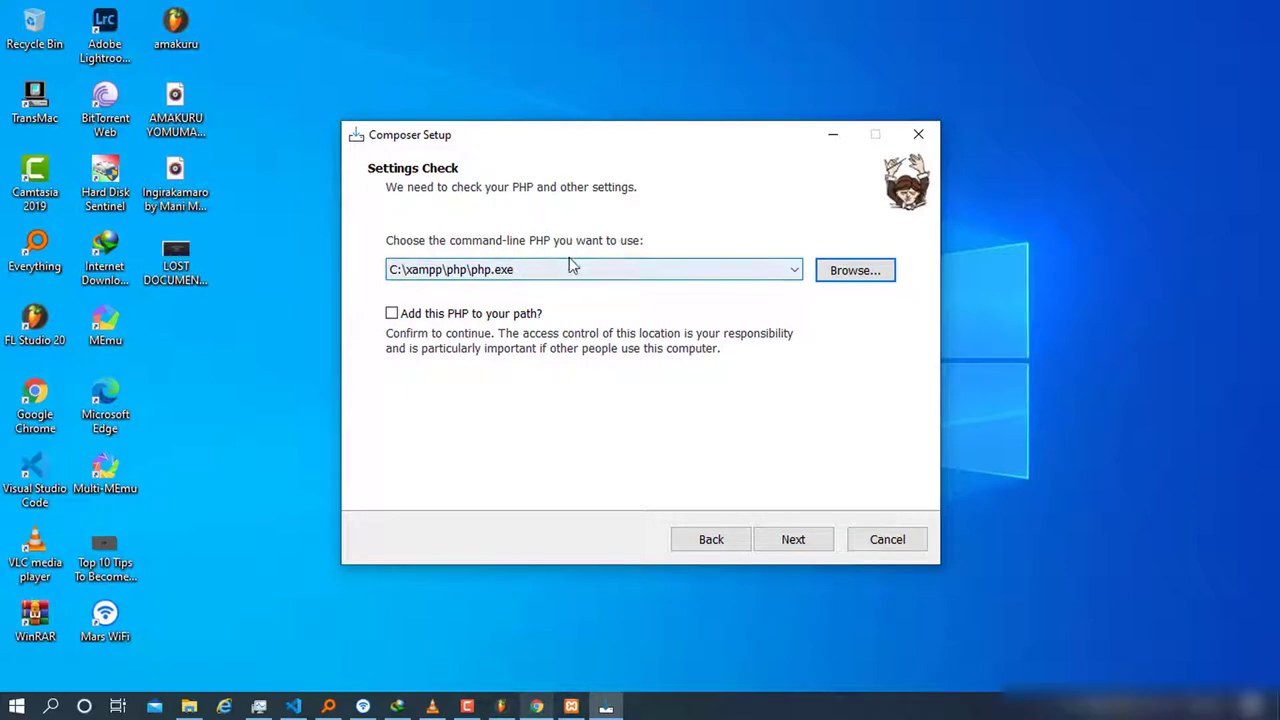
# - Enable adding this PHP to the path and continue through the proxy settings without using a proxy
pyautogui.moveTo(554, 134); pyautogui.dragTo(556, 46)
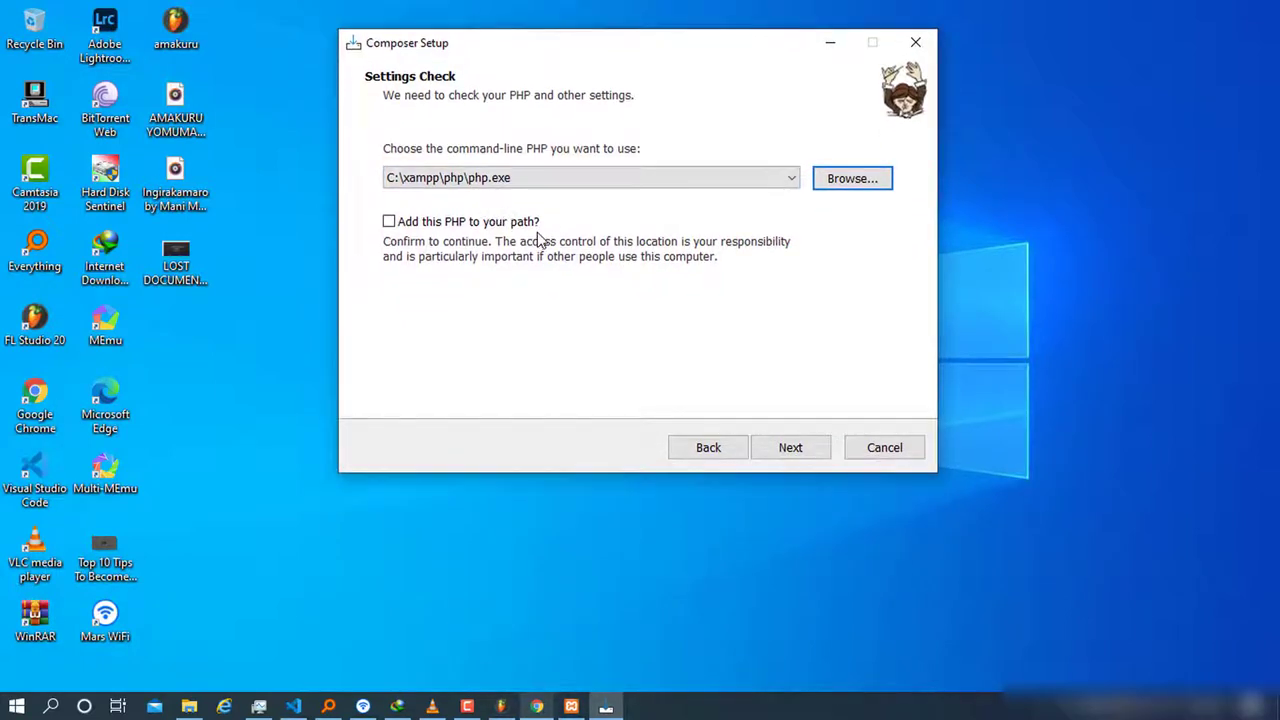
pyautogui.click(419, 229)
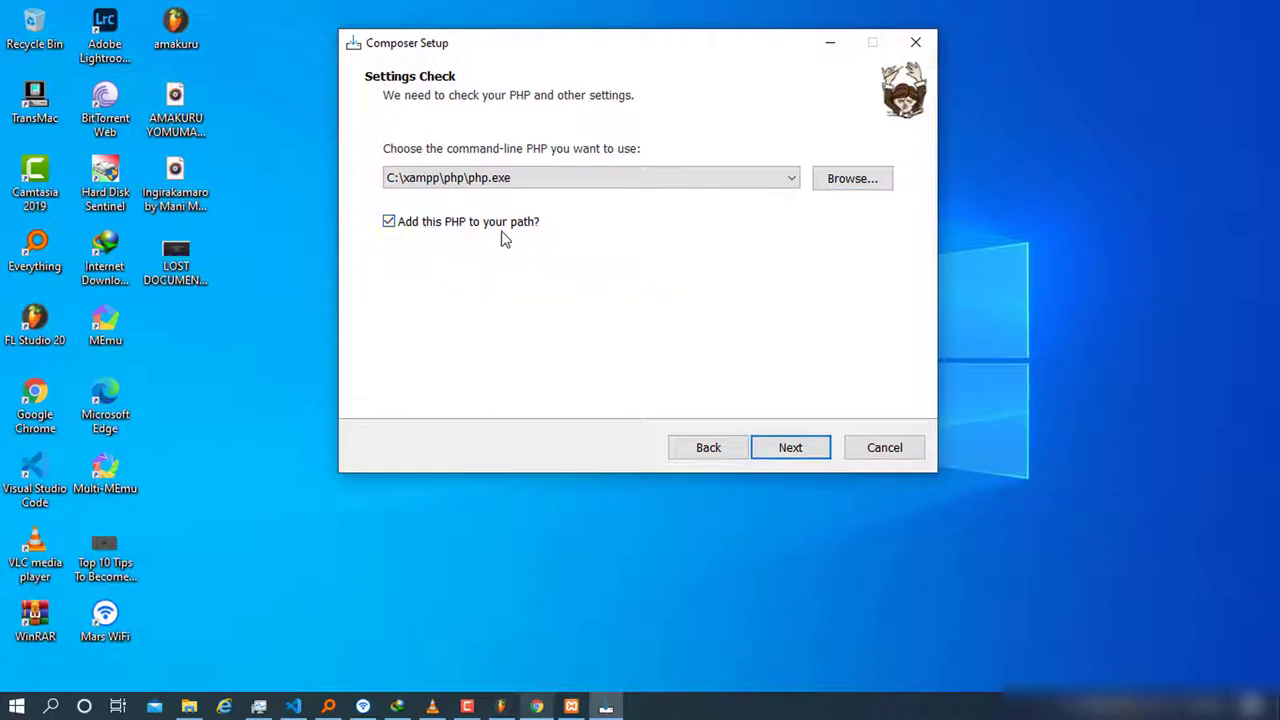
pyautogui.click(797, 449)
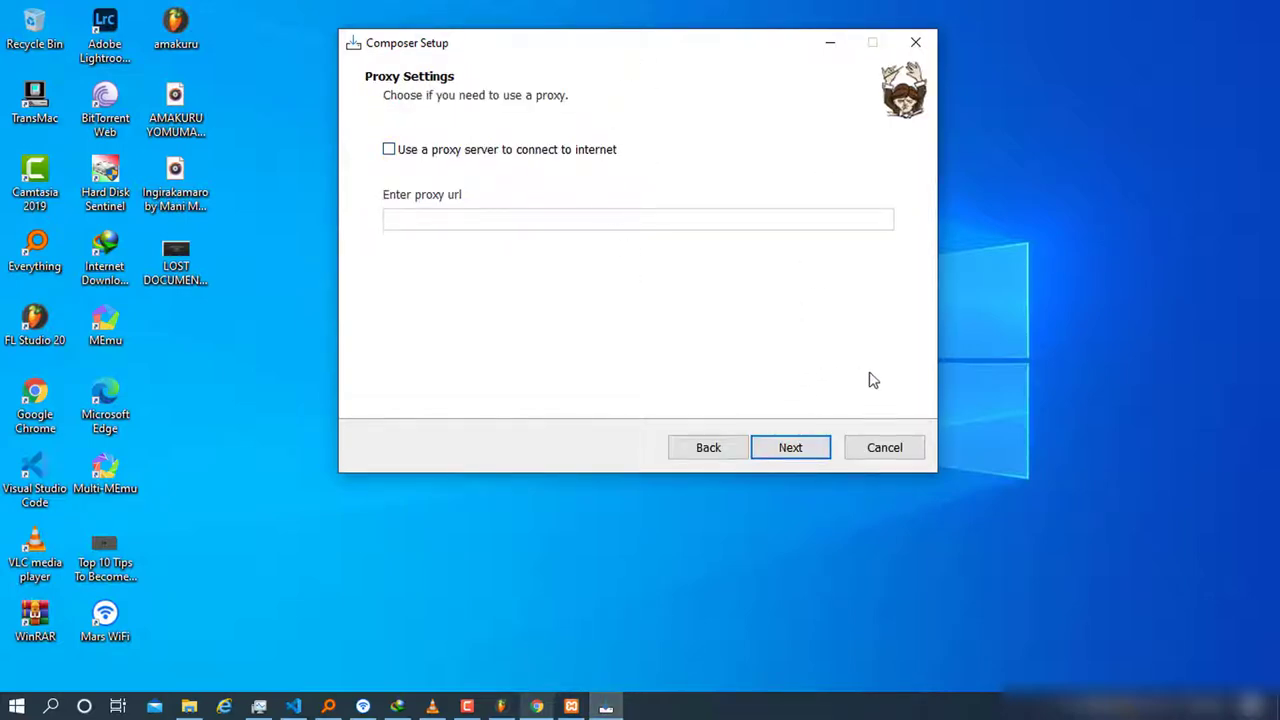
pyautogui.click(790, 448)
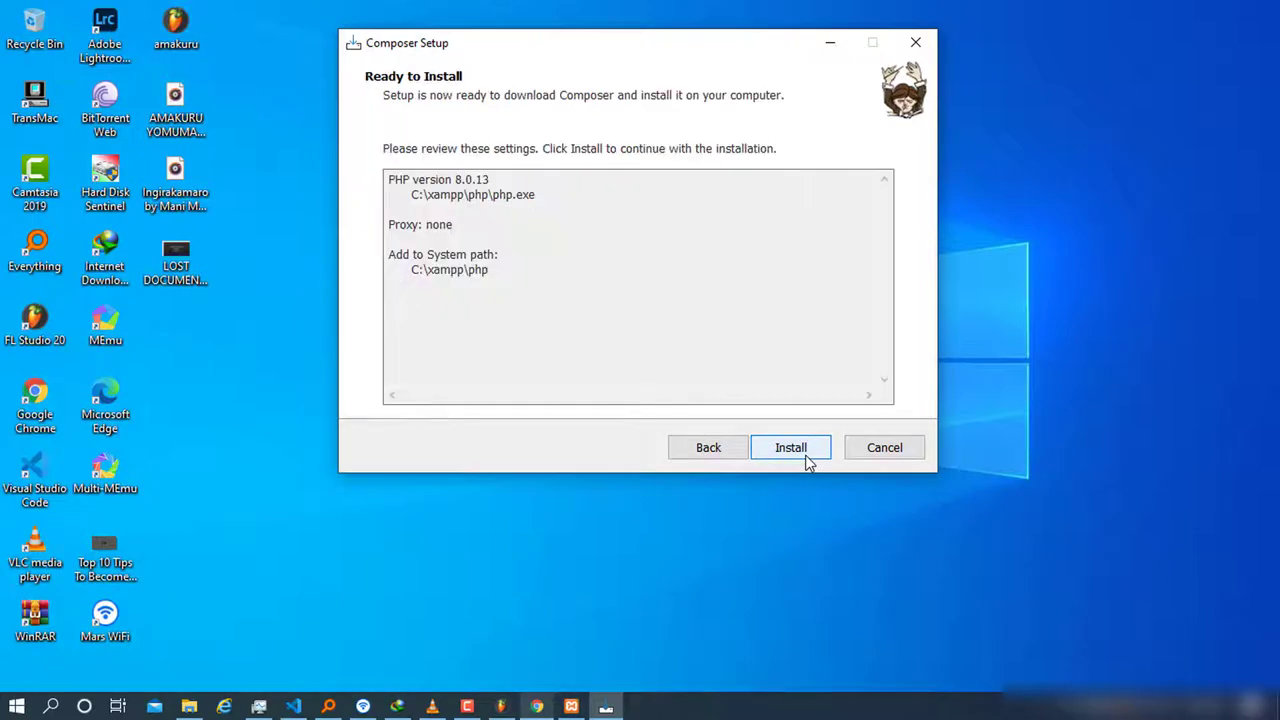
# - Install Composer with the reviewed settings and finish the setup wizard
pyautogui.click(806, 455)
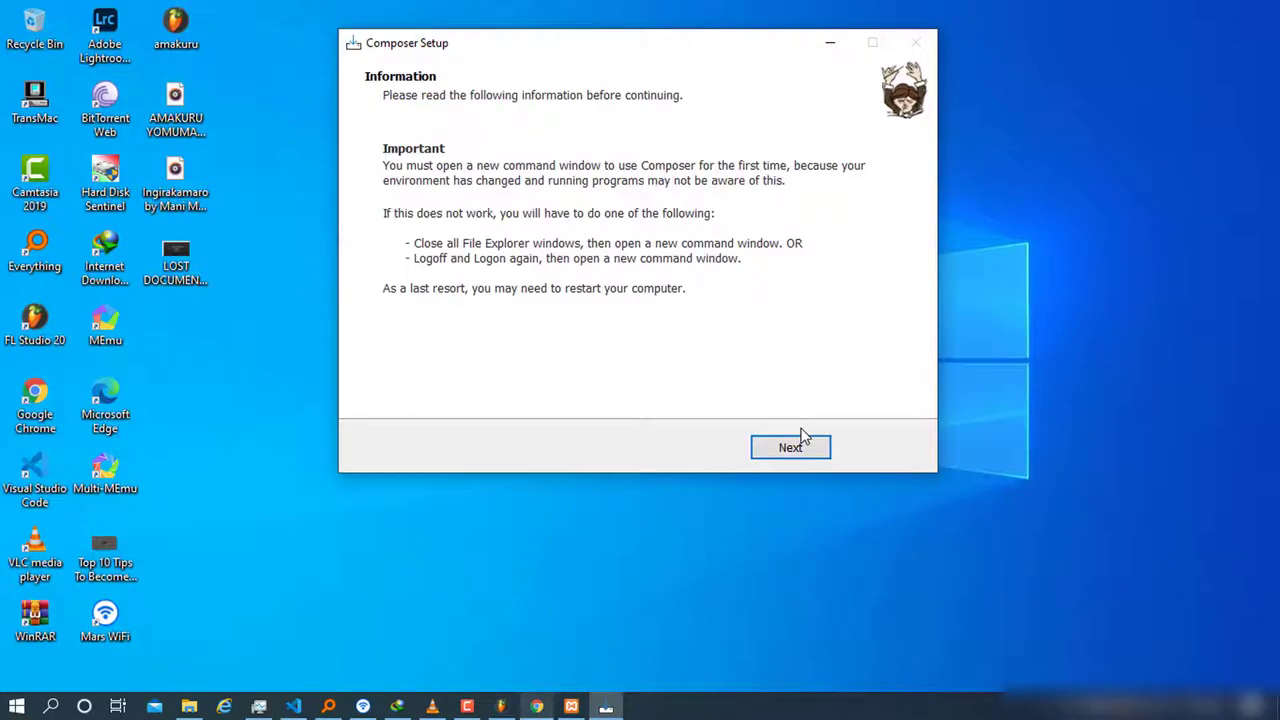
pyautogui.click(805, 452)
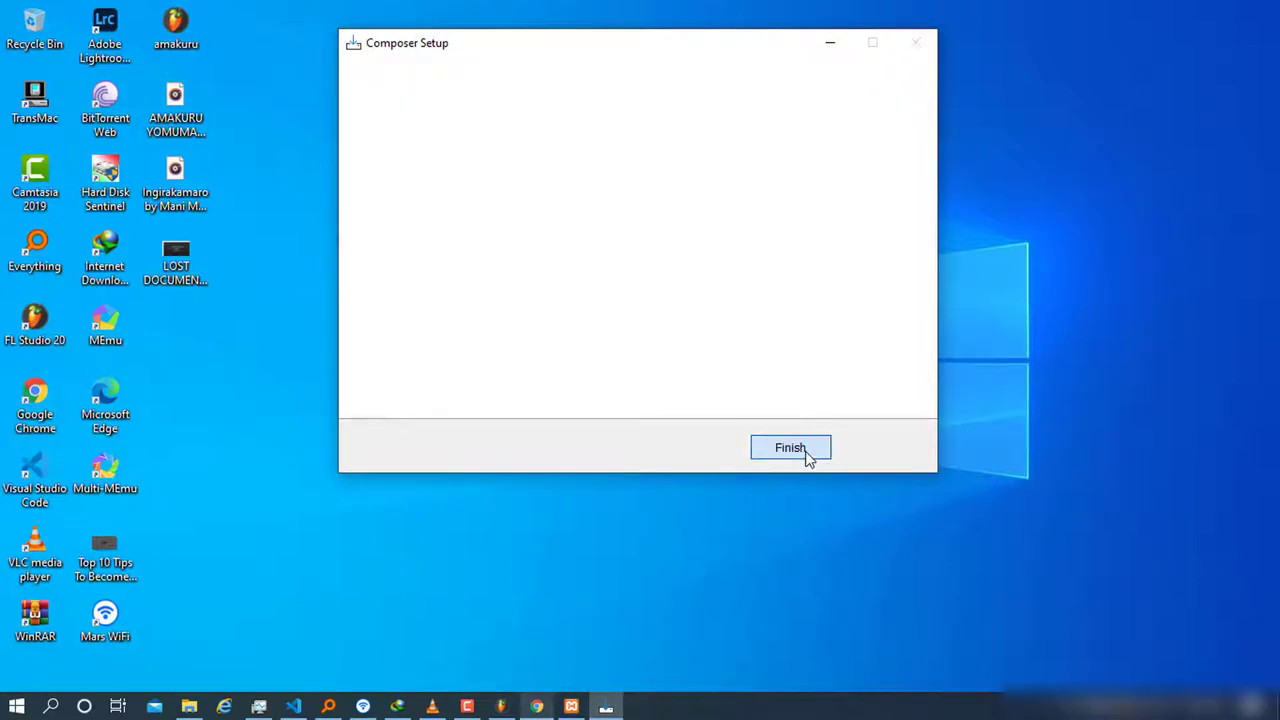
pyautogui.click(812, 454)
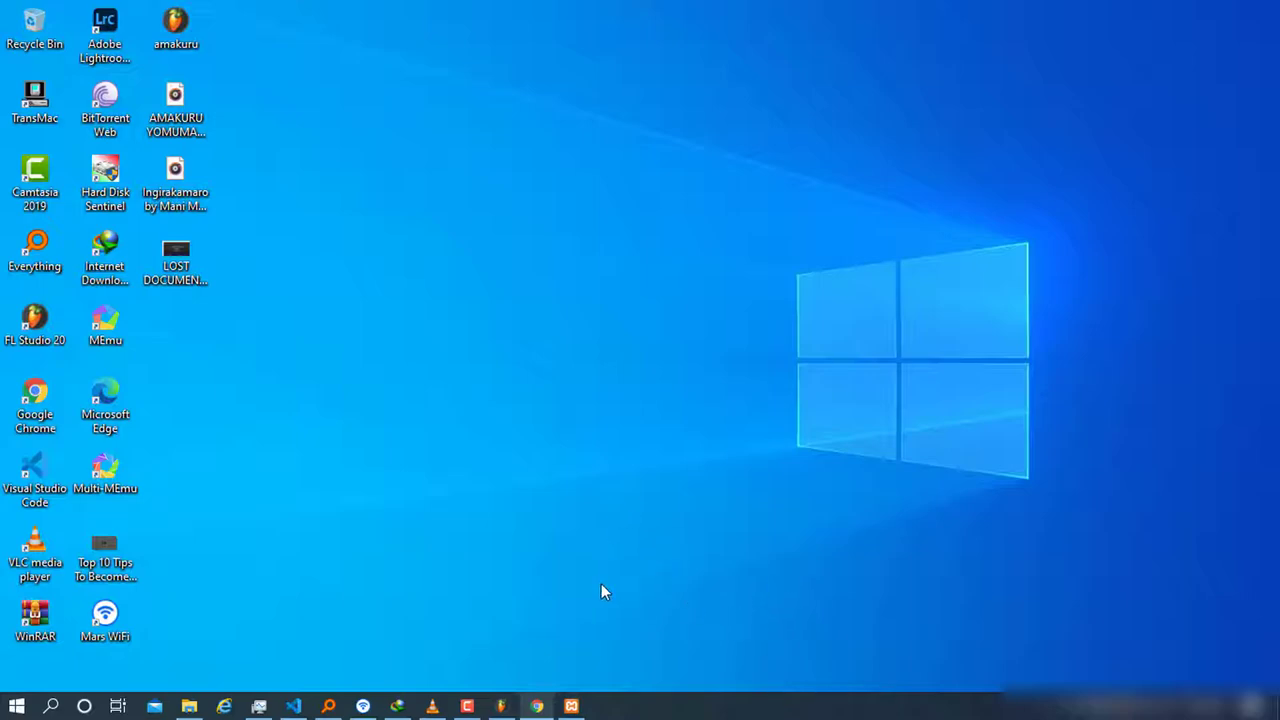
# - Switch to the XAMPP Control Panel and open Apache's PHP (php.ini) configuration file
pyautogui.click(571, 705)
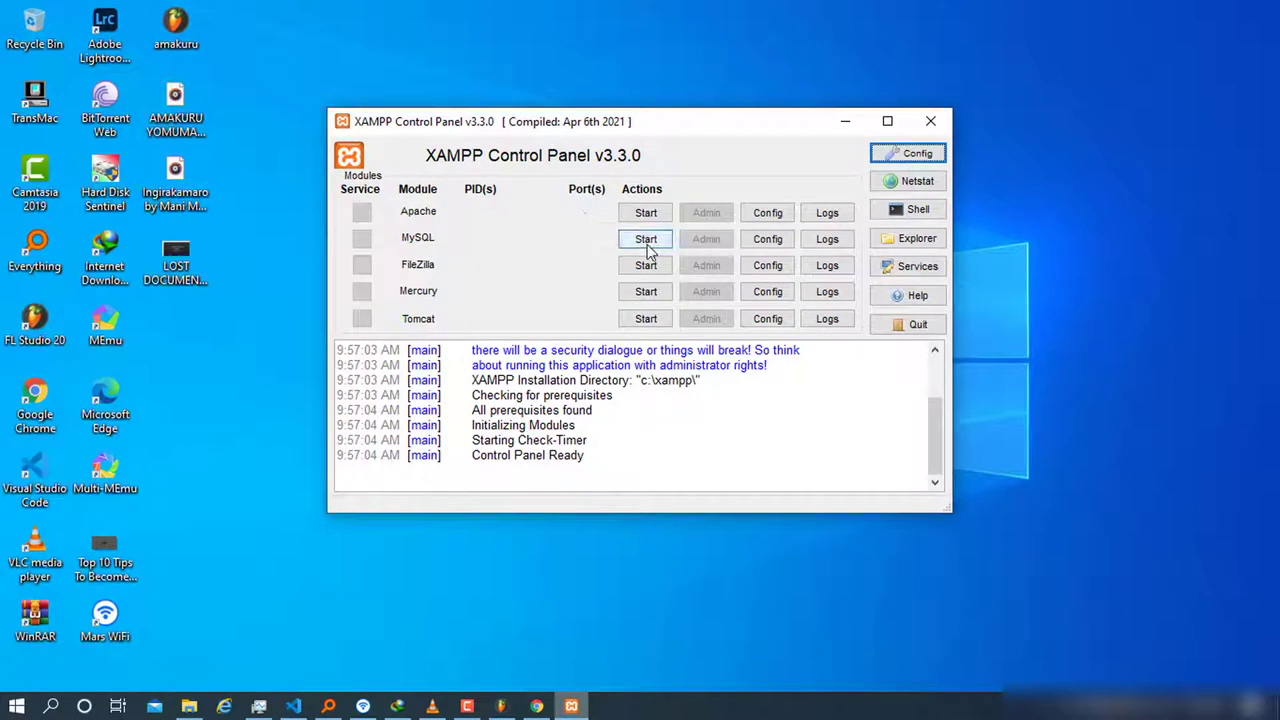
pyautogui.moveTo(605, 125); pyautogui.dragTo(541, 114)
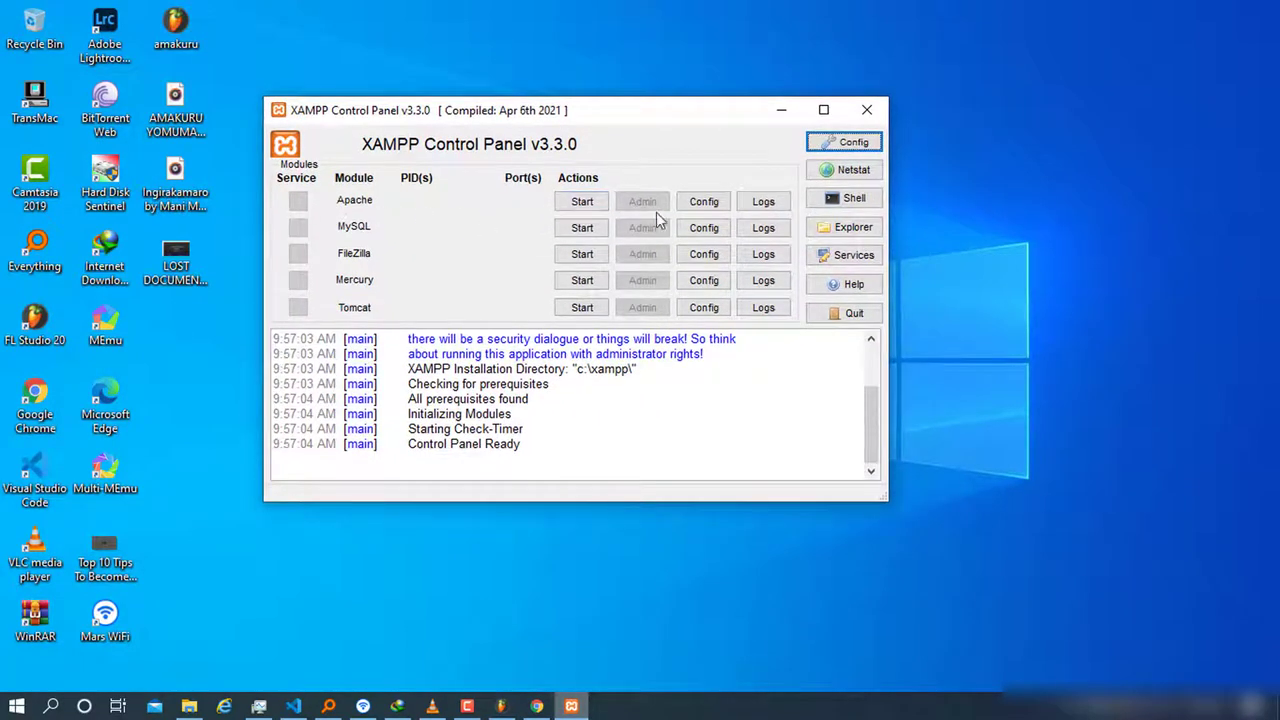
pyautogui.click(704, 202)
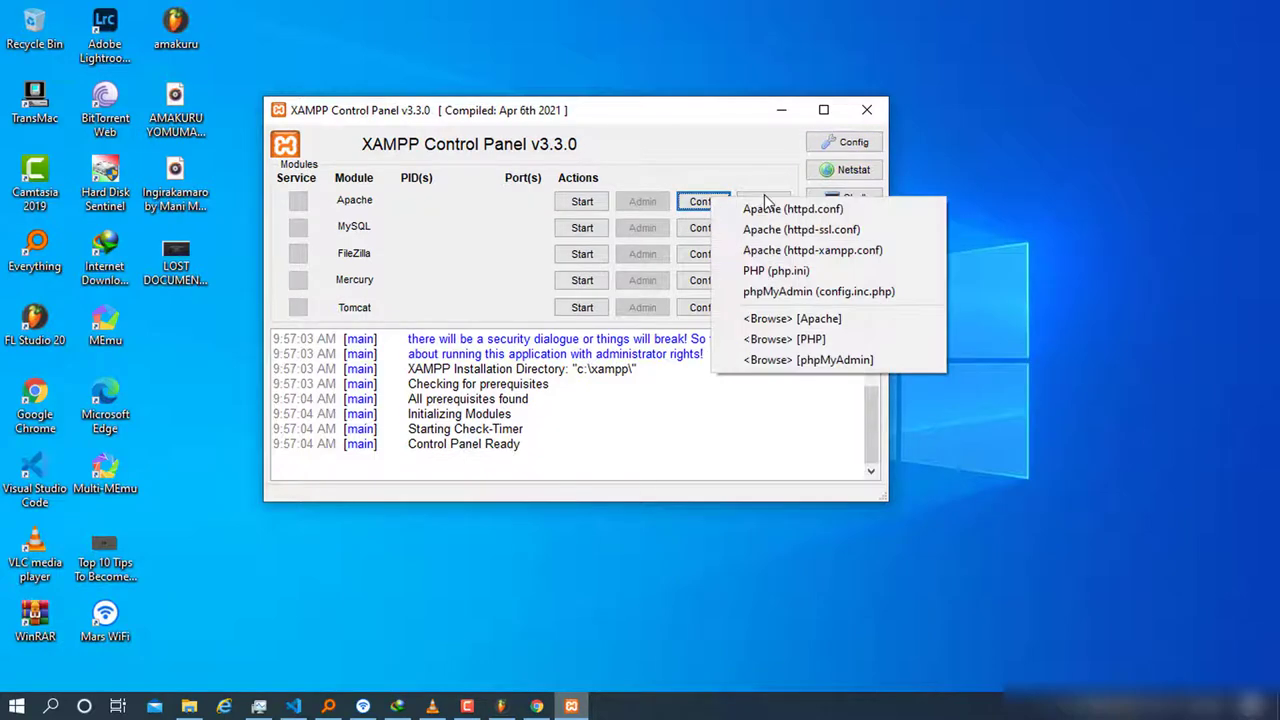
pyautogui.click(805, 275)
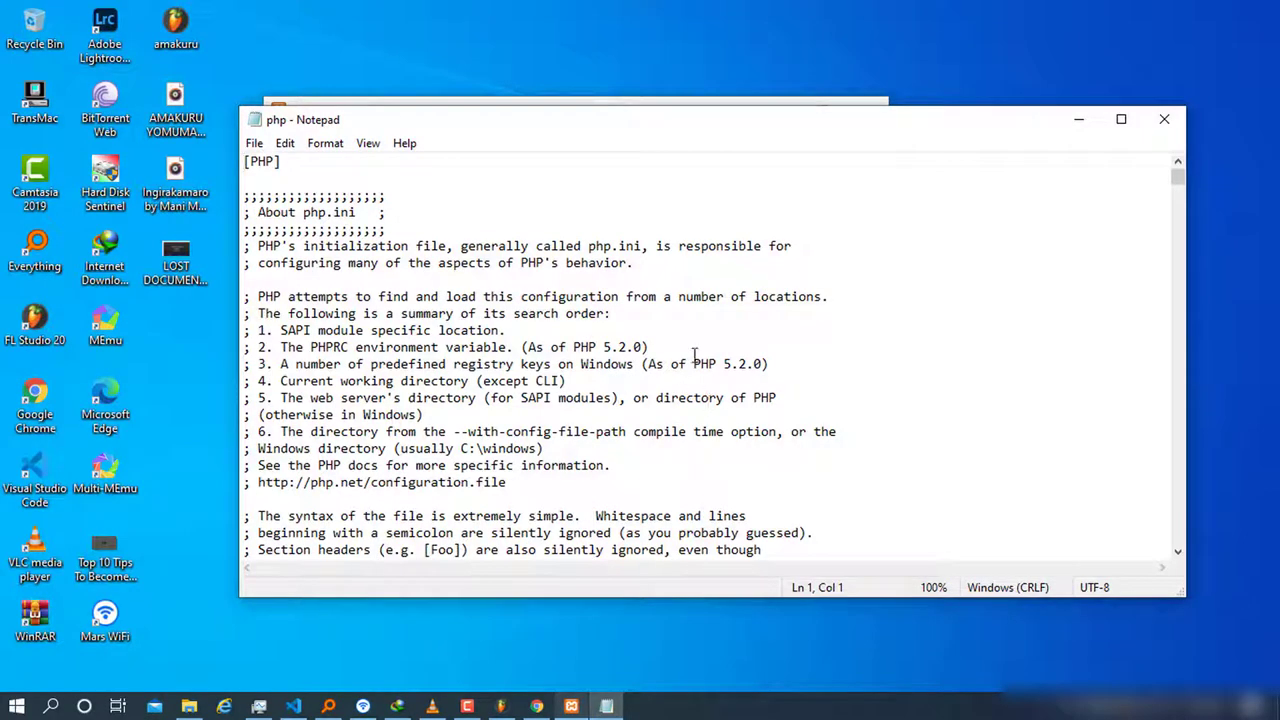
# - Find "intl" in php.ini and uncomment the extension=intl line by removing its leading semicolon
pyautogui.hotkey('ctrl', 'f')
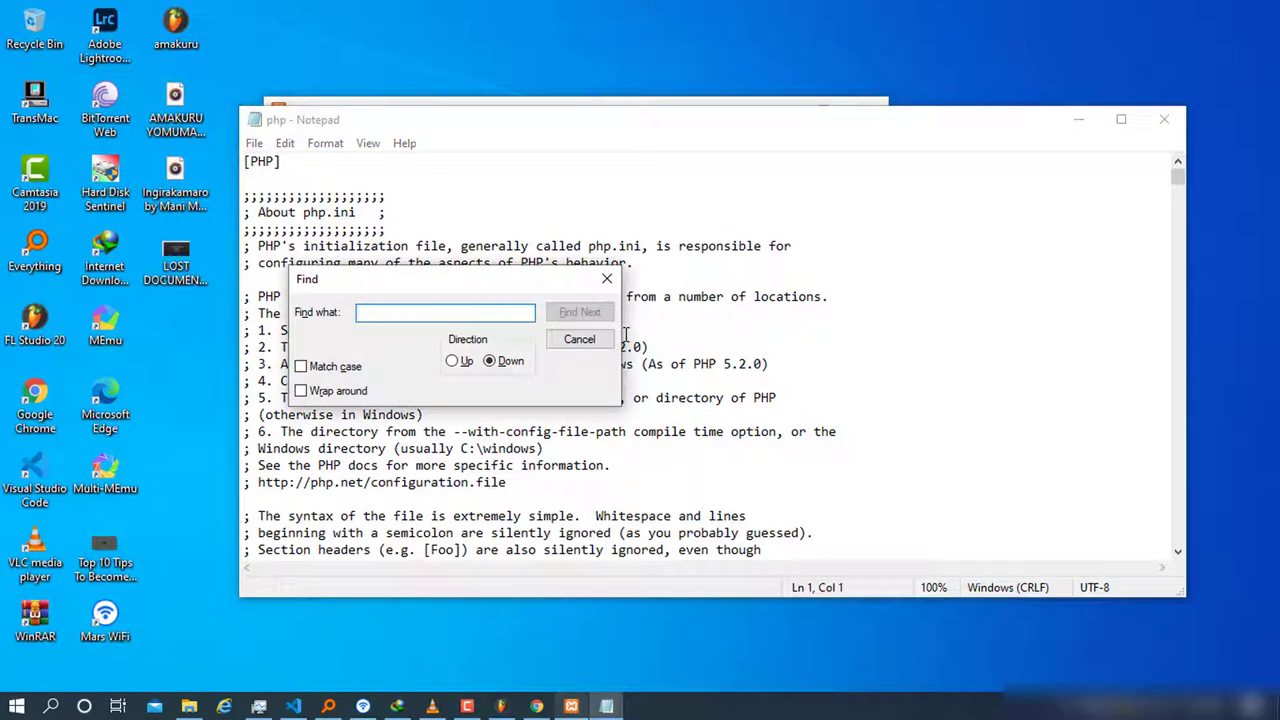
pyautogui.write('intl')
pyautogui.press('Return')
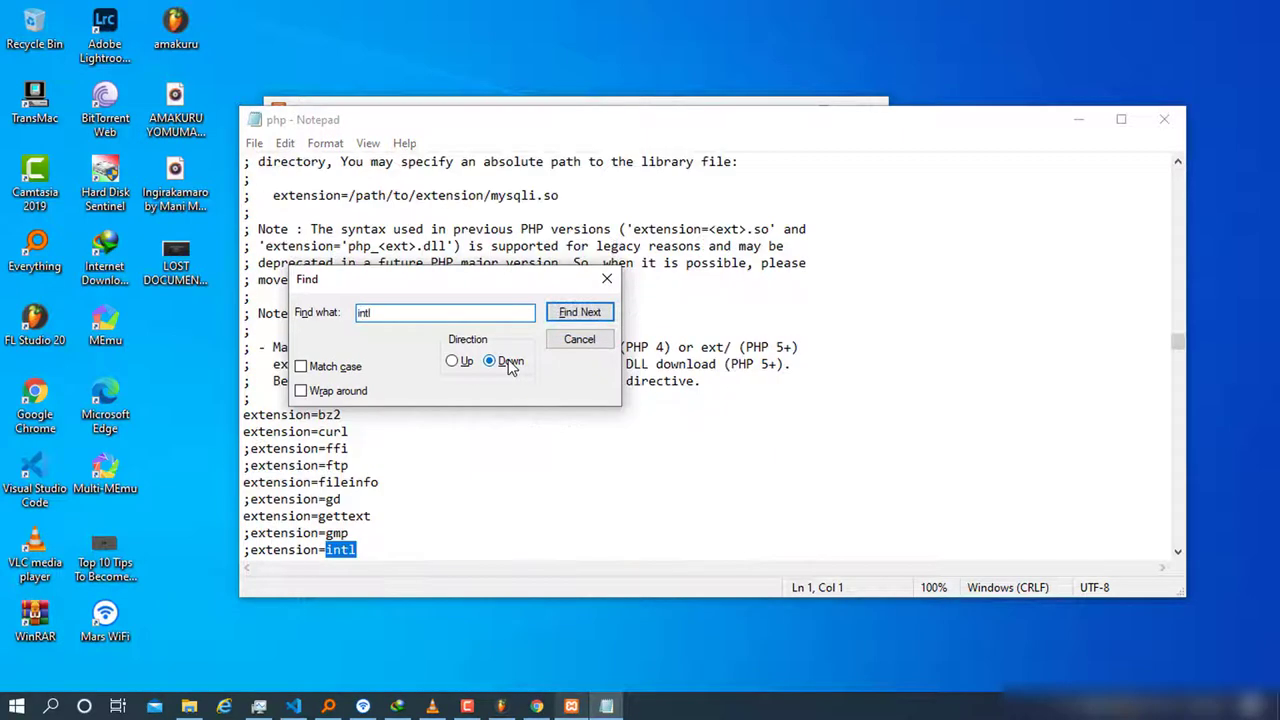
pyautogui.moveTo(350, 280); pyautogui.dragTo(467, 212)
pyautogui.scroll(-2, 493, 470)
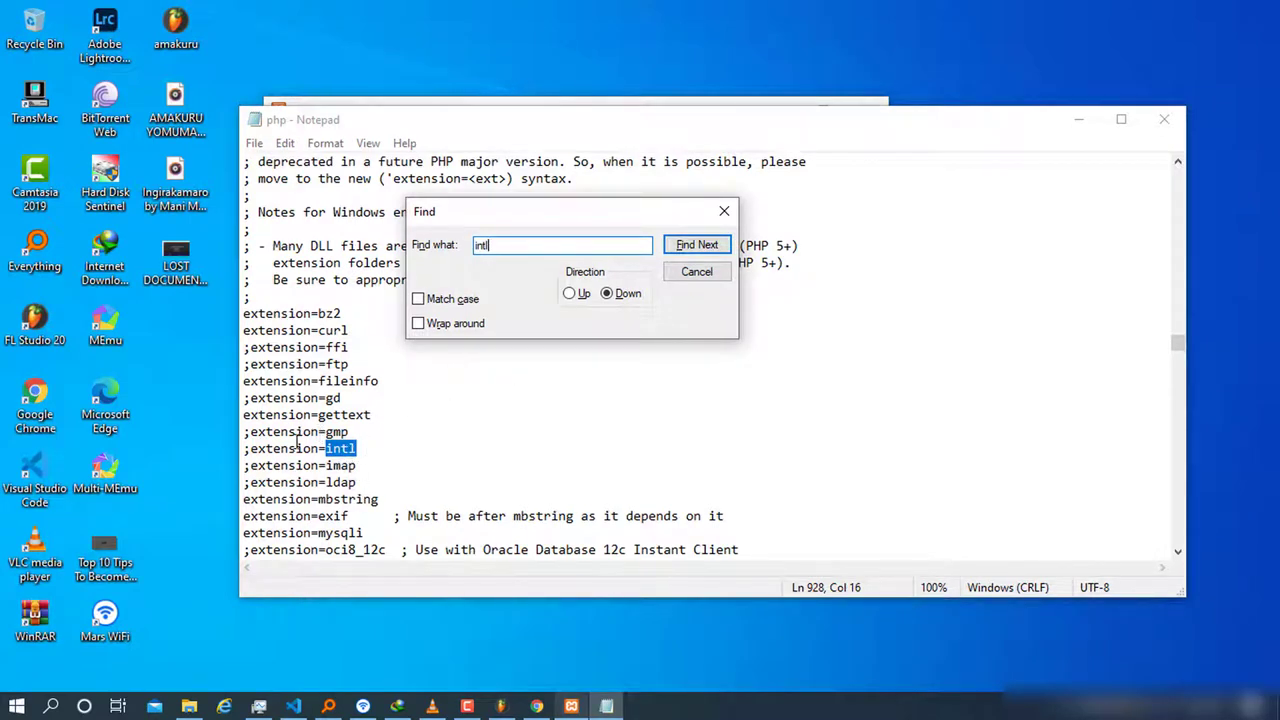
pyautogui.click(246, 448)
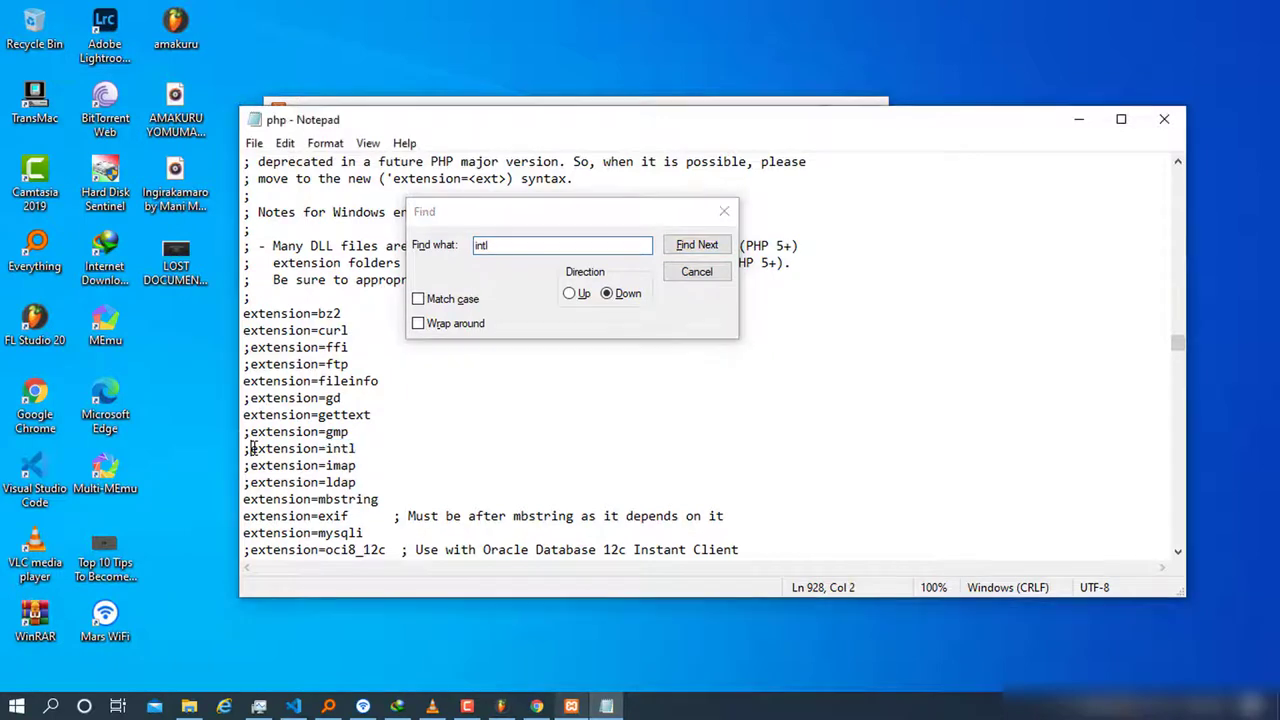
pyautogui.press('Delete')
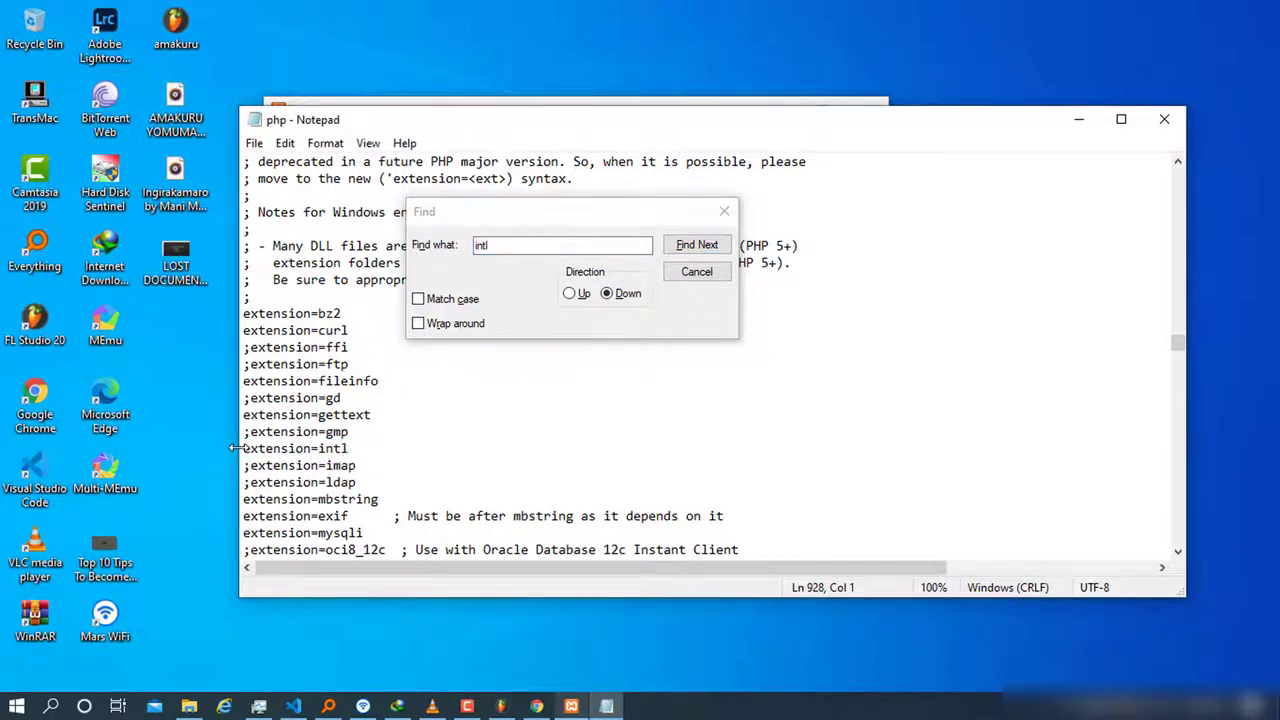
pyautogui.click(697, 271)
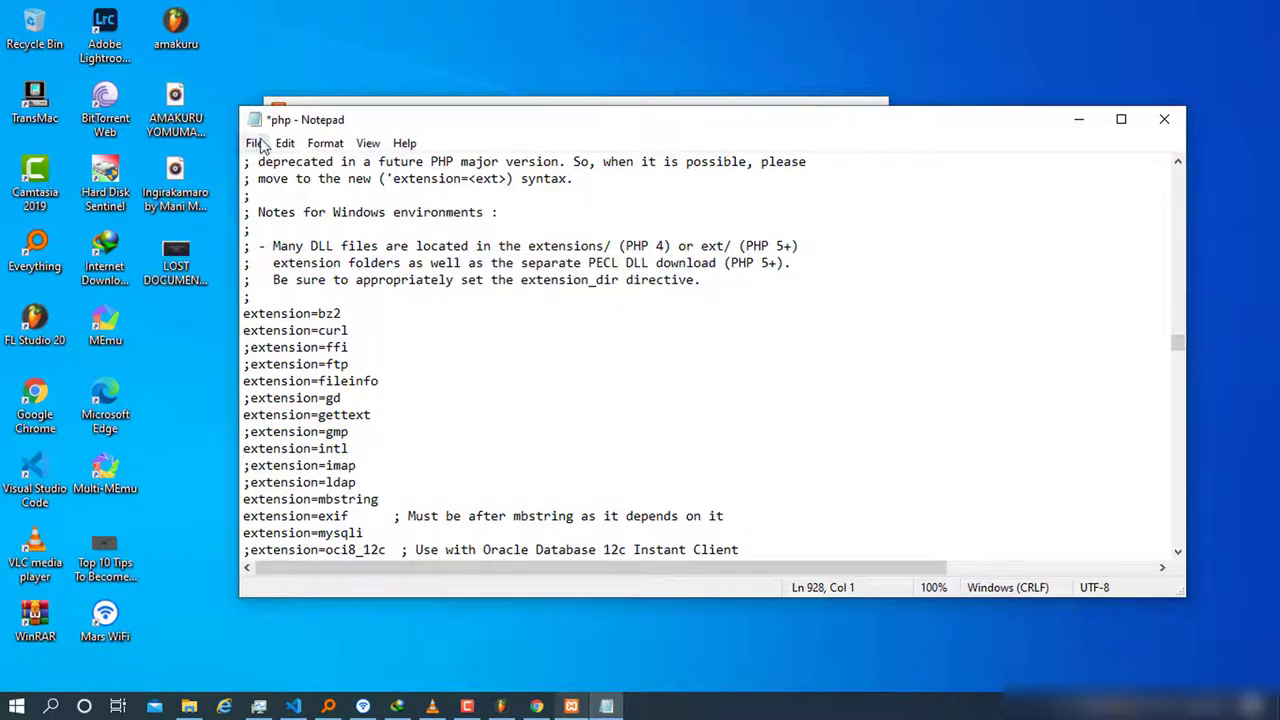
# - Save php.ini and close Notepad
pyautogui.click(254, 143)
pyautogui.click(289, 229)
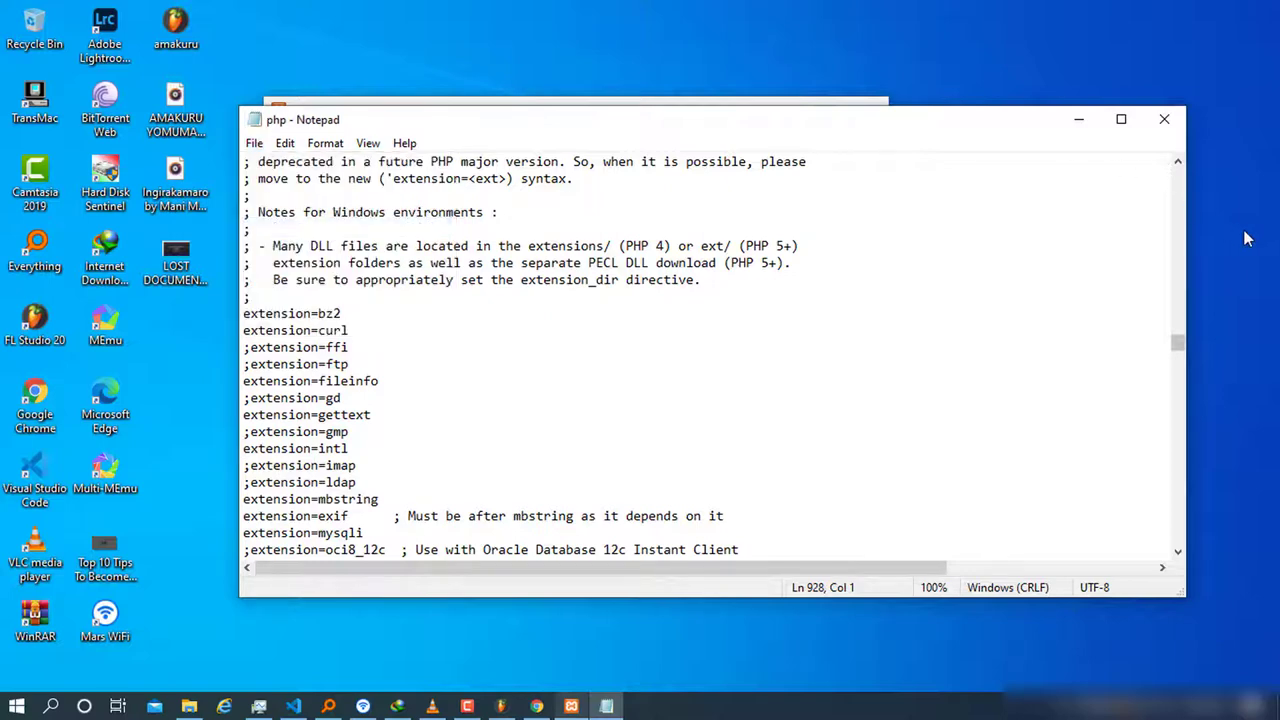
pyautogui.click(1164, 120)
# - Start the Apache module in the XAMPP Control Panel and minimise its window
pyautogui.moveTo(590, 114)
pyautogui.mouseDown()
pyautogui.moveTo(618, 112)
pyautogui.moveTo(578, 117)
pyautogui.mouseUp()
pyautogui.click(587, 205)
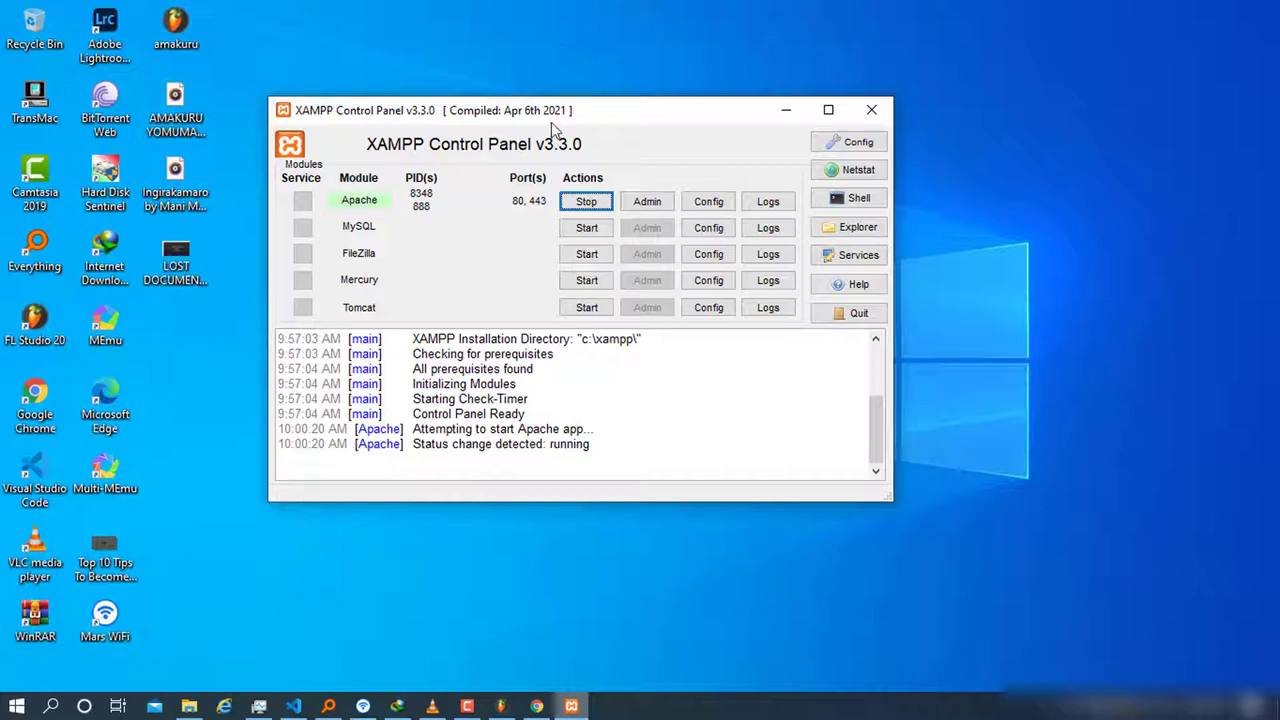
pyautogui.moveTo(551, 125); pyautogui.dragTo(589, 125)
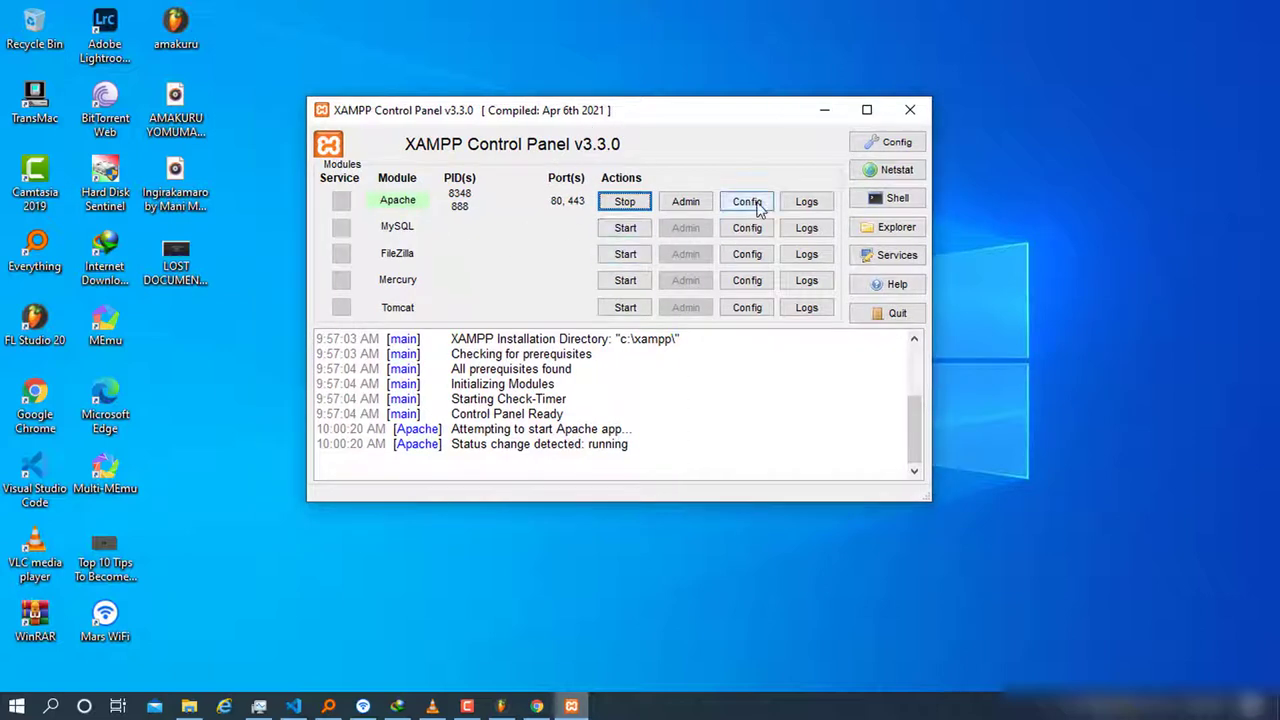
pyautogui.click(825, 110)
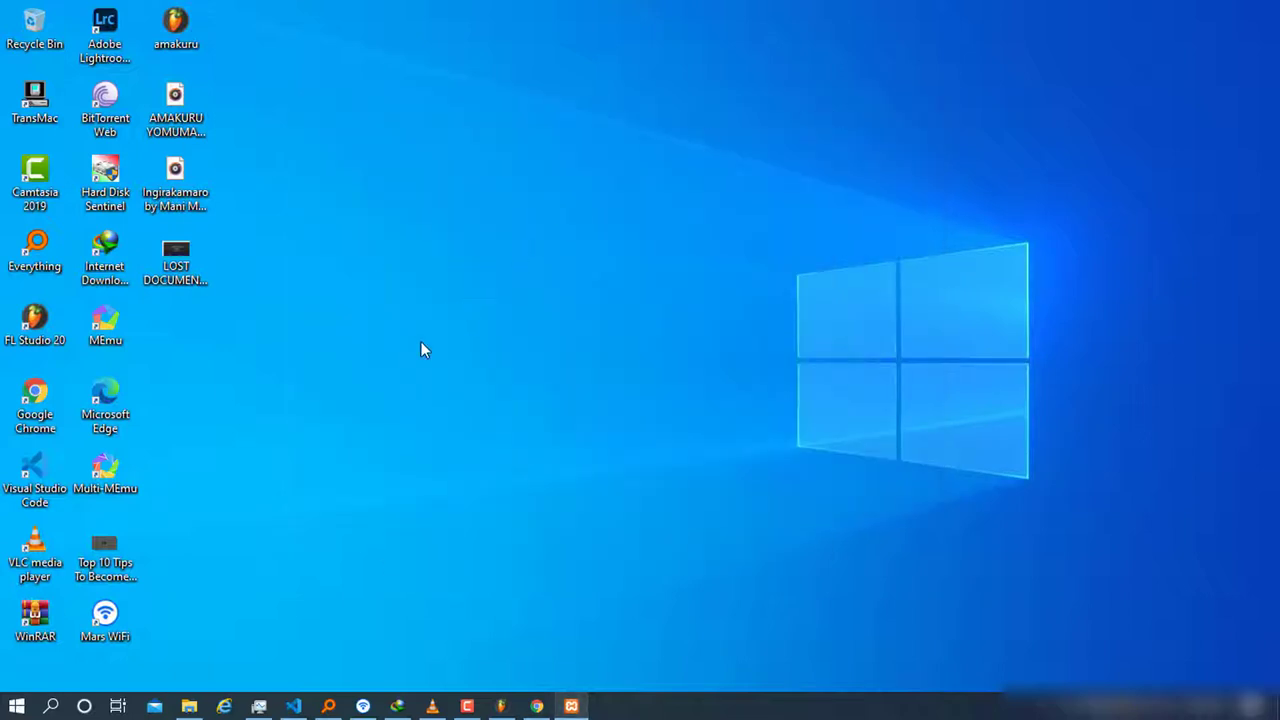
# - Close the Programs folder window and open the C:\xampp\htdocs folder in a new File Explorer window
pyautogui.click(189, 706)
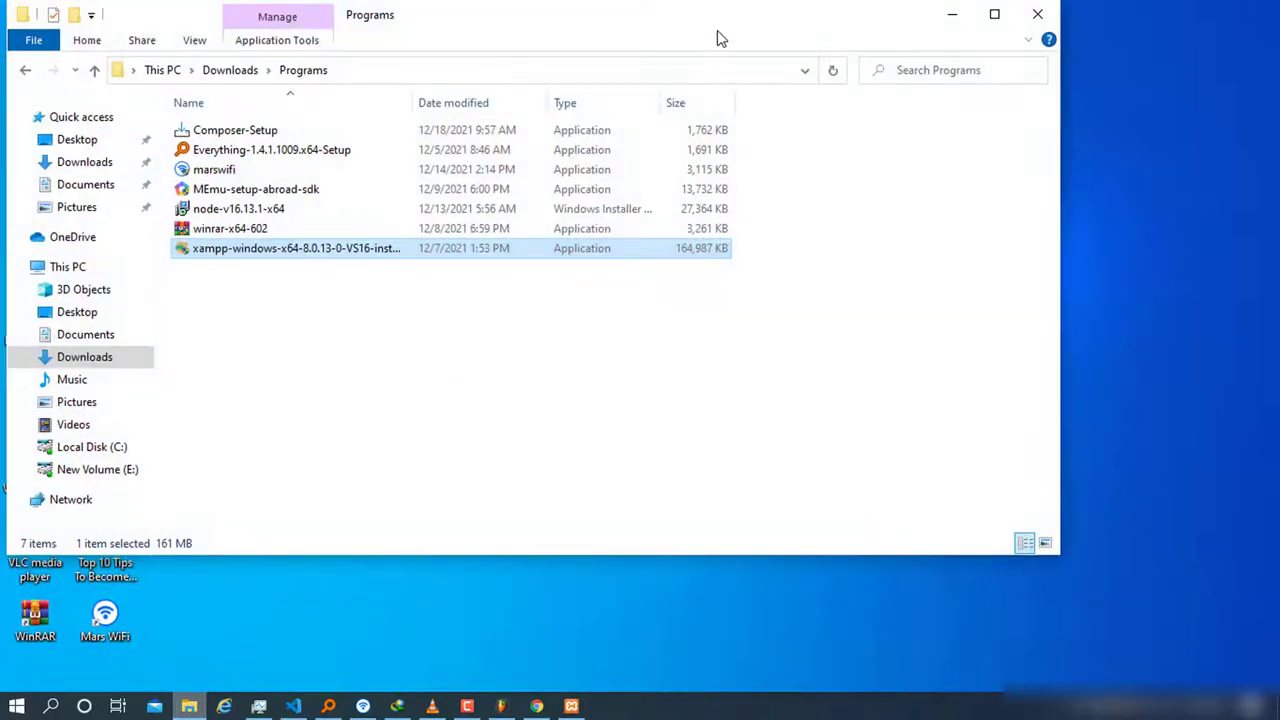
pyautogui.click(1037, 14)
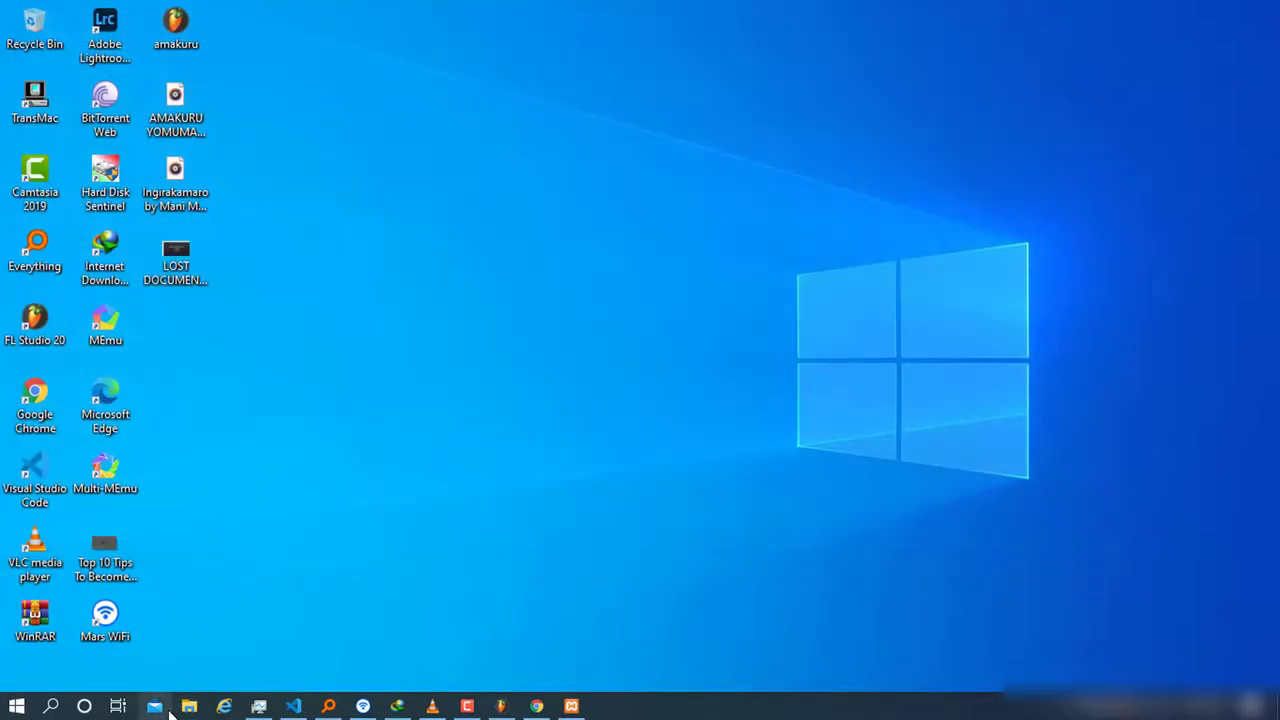
pyautogui.press('super+e')
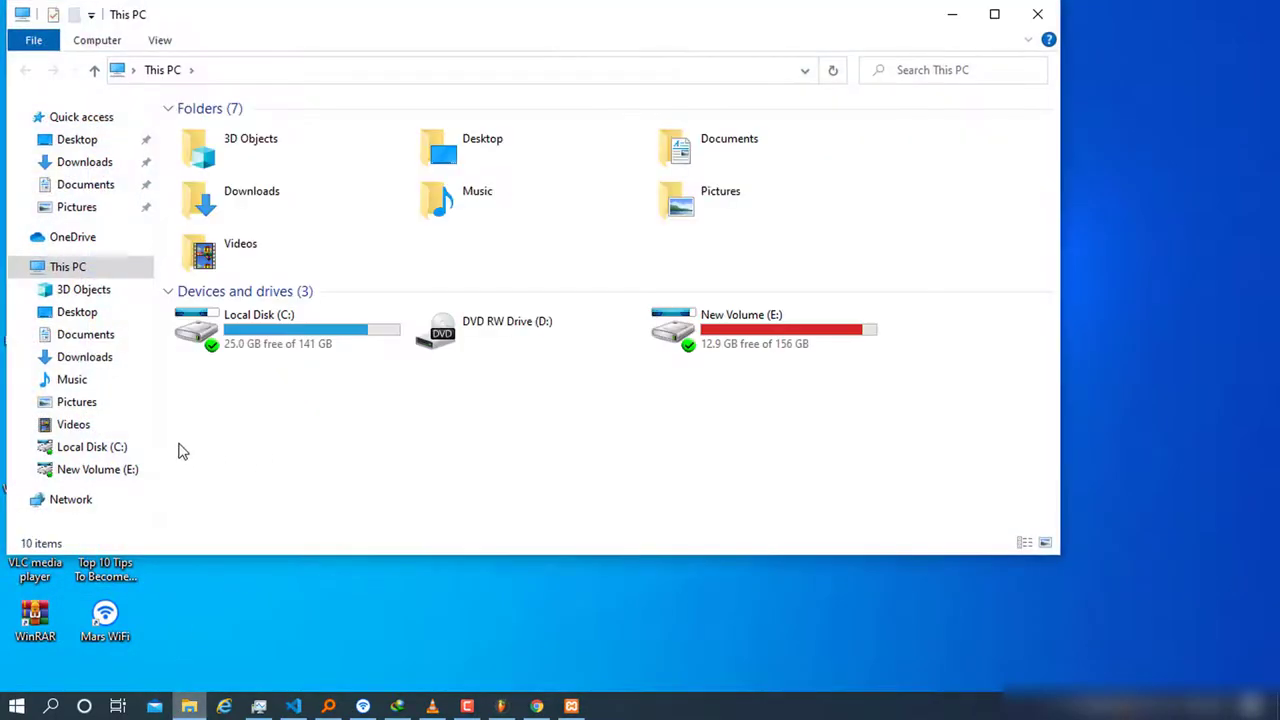
pyautogui.click(304, 349)
pyautogui.doubleClick(304, 349)
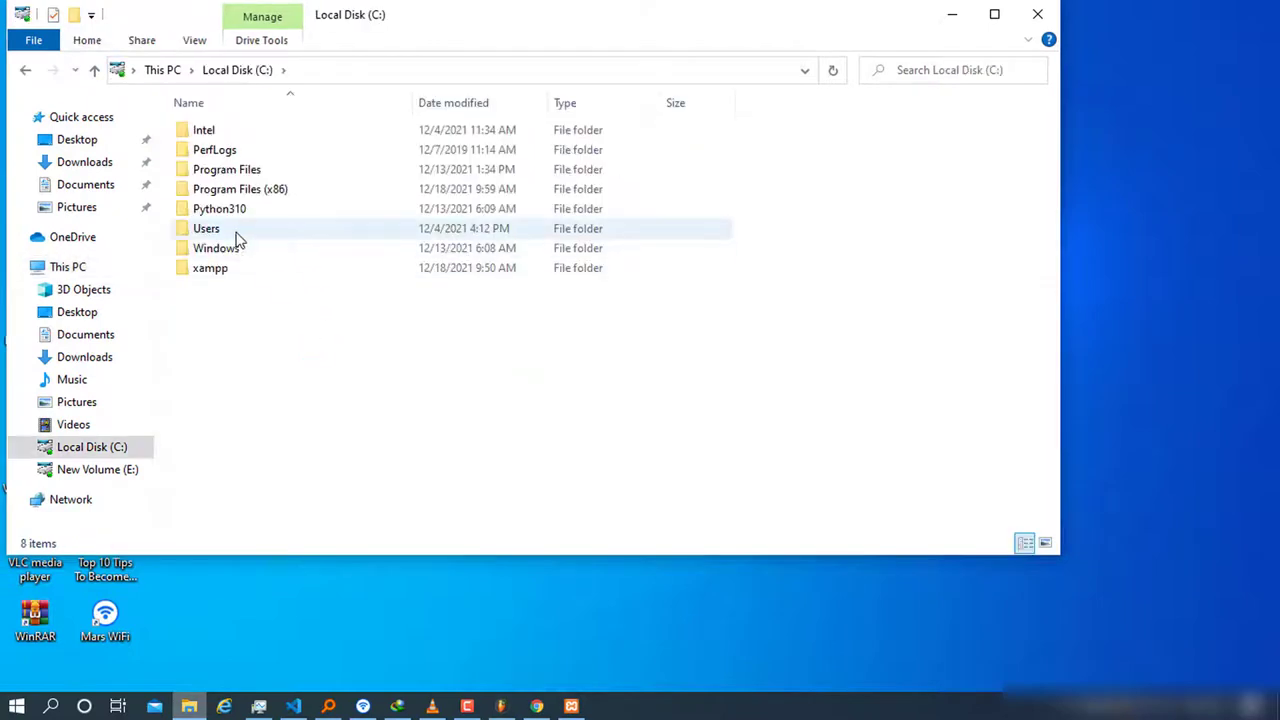
pyautogui.doubleClick(220, 268)
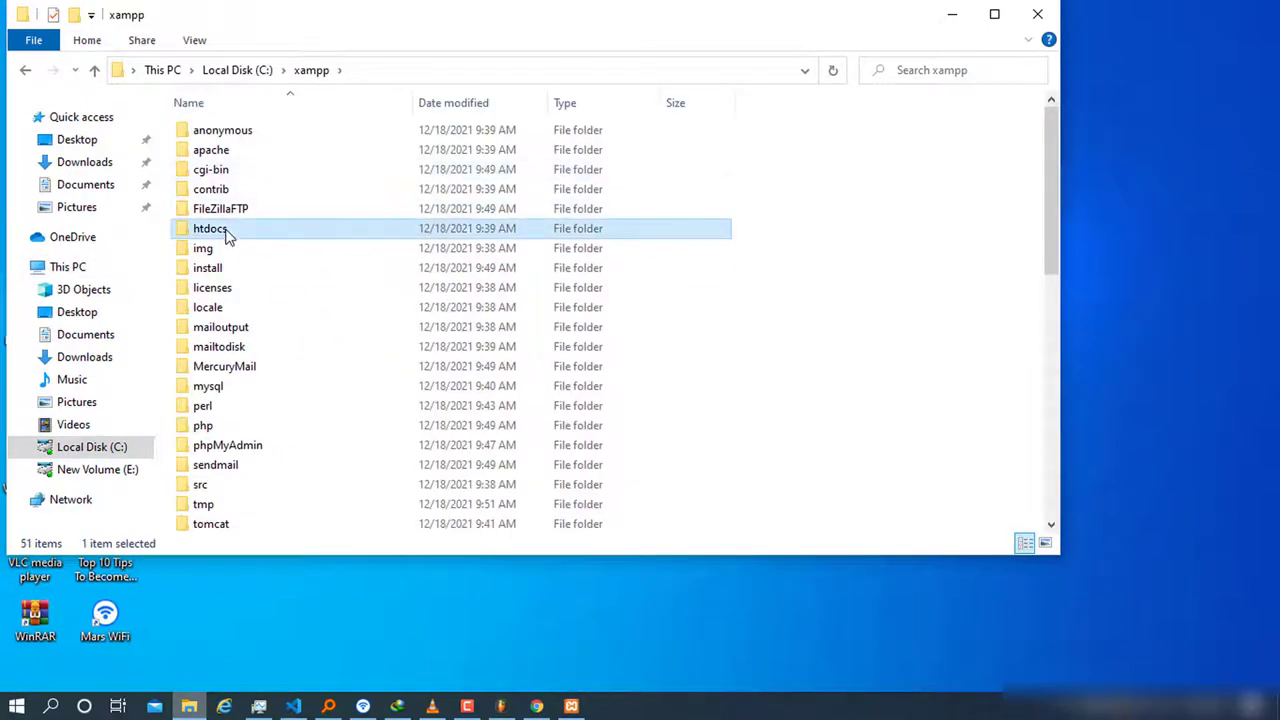
pyautogui.doubleClick(229, 232)
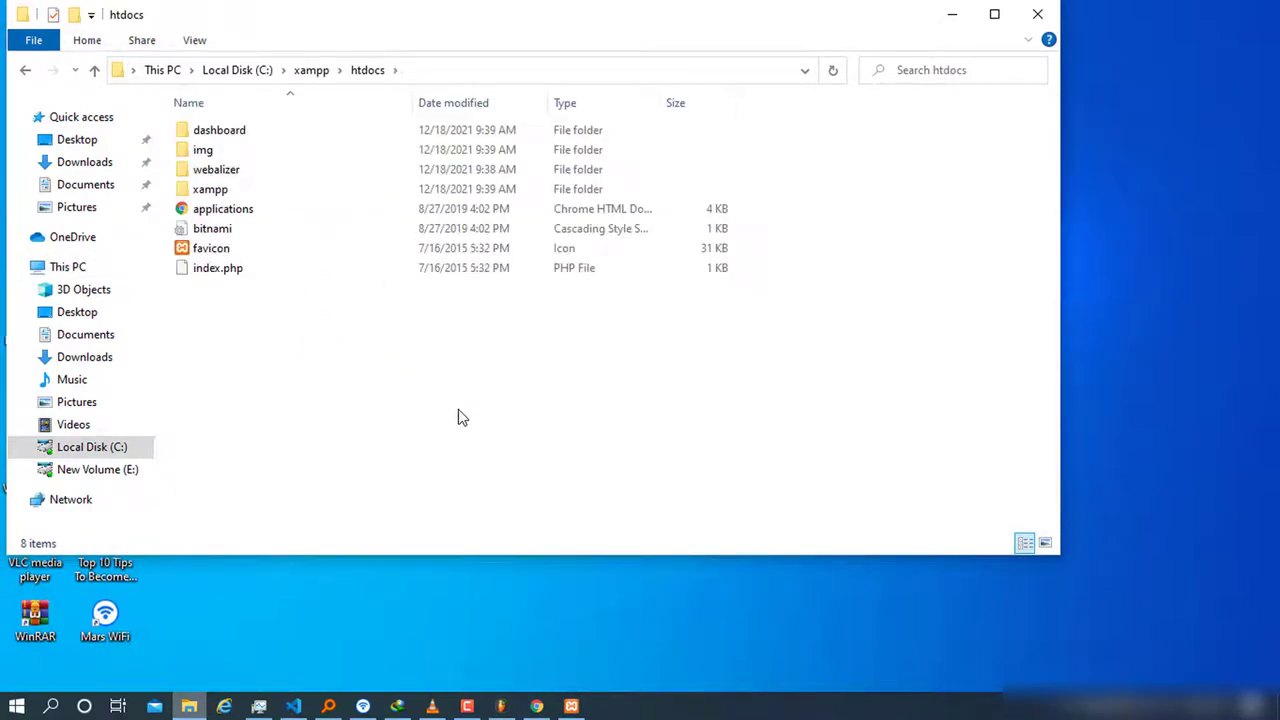
# - Create a folder named cakePhp inside htdocs and open it
pyautogui.hotkey('ctrl', 'shift', 'n')
pyautogui.write('Cake')
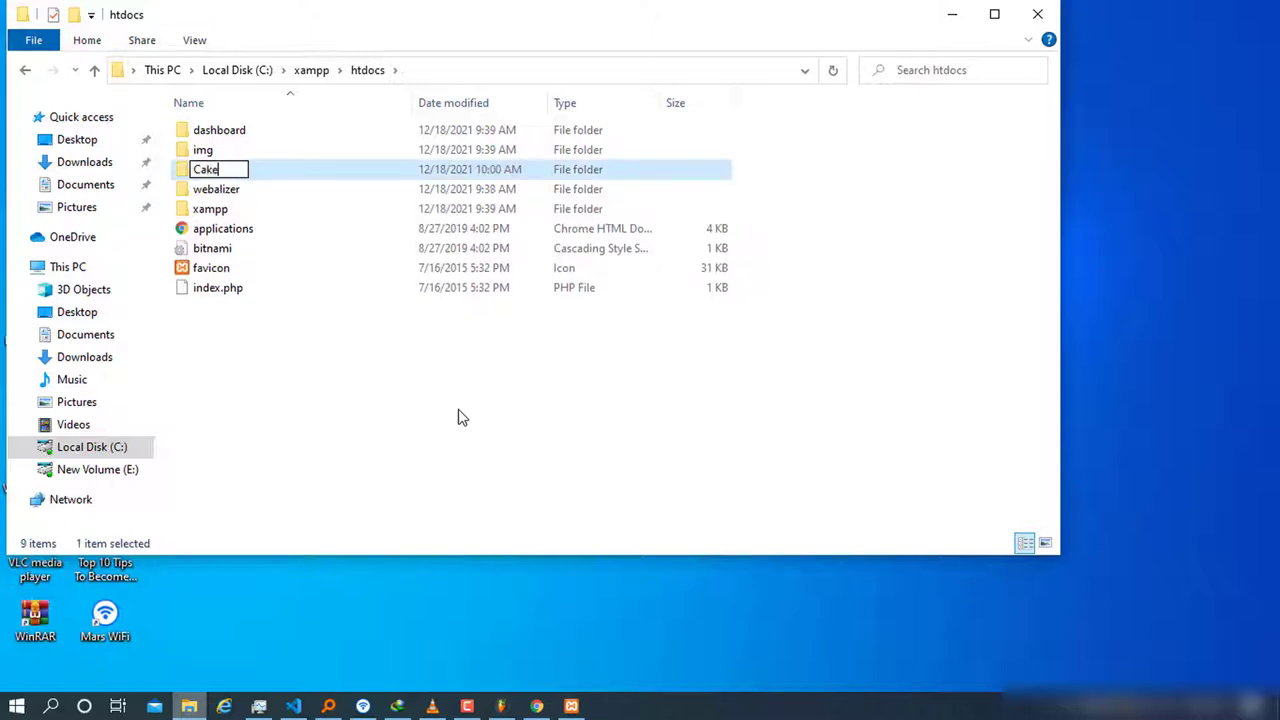
pyautogui.write('Php')
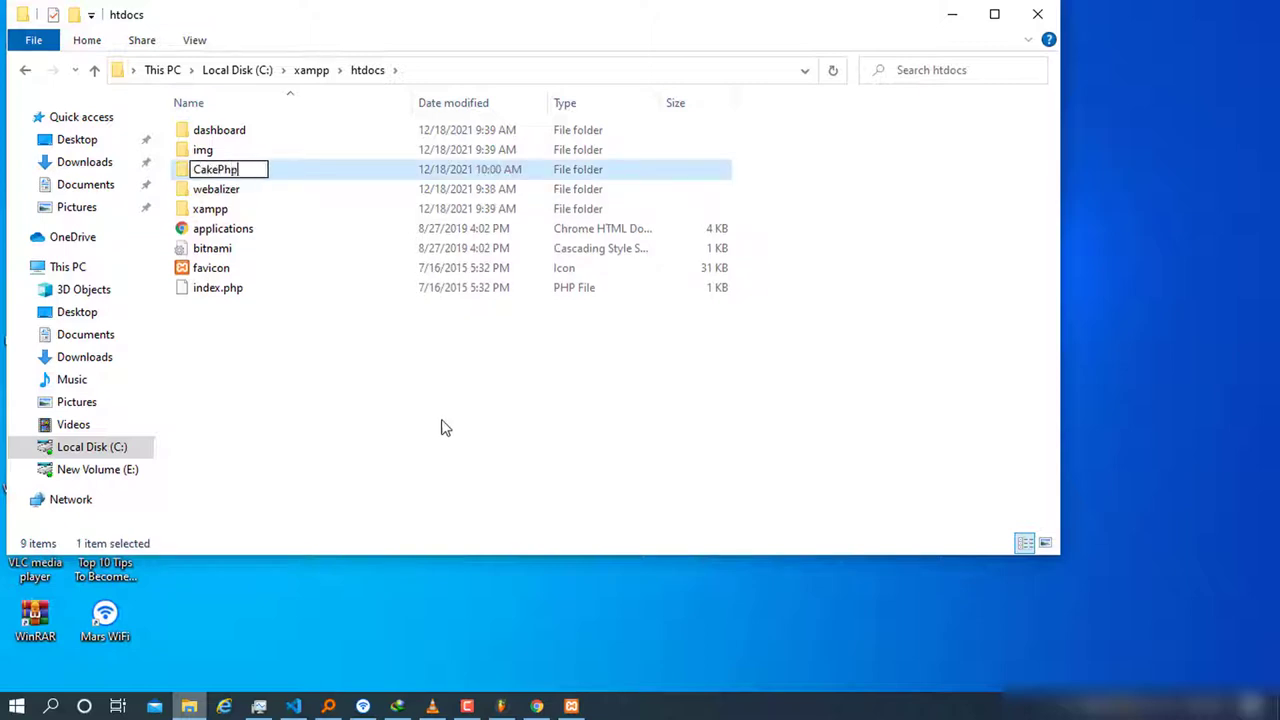
pyautogui.moveTo(263, 169); pyautogui.dragTo(77, 137)
pyautogui.write('cakeP')
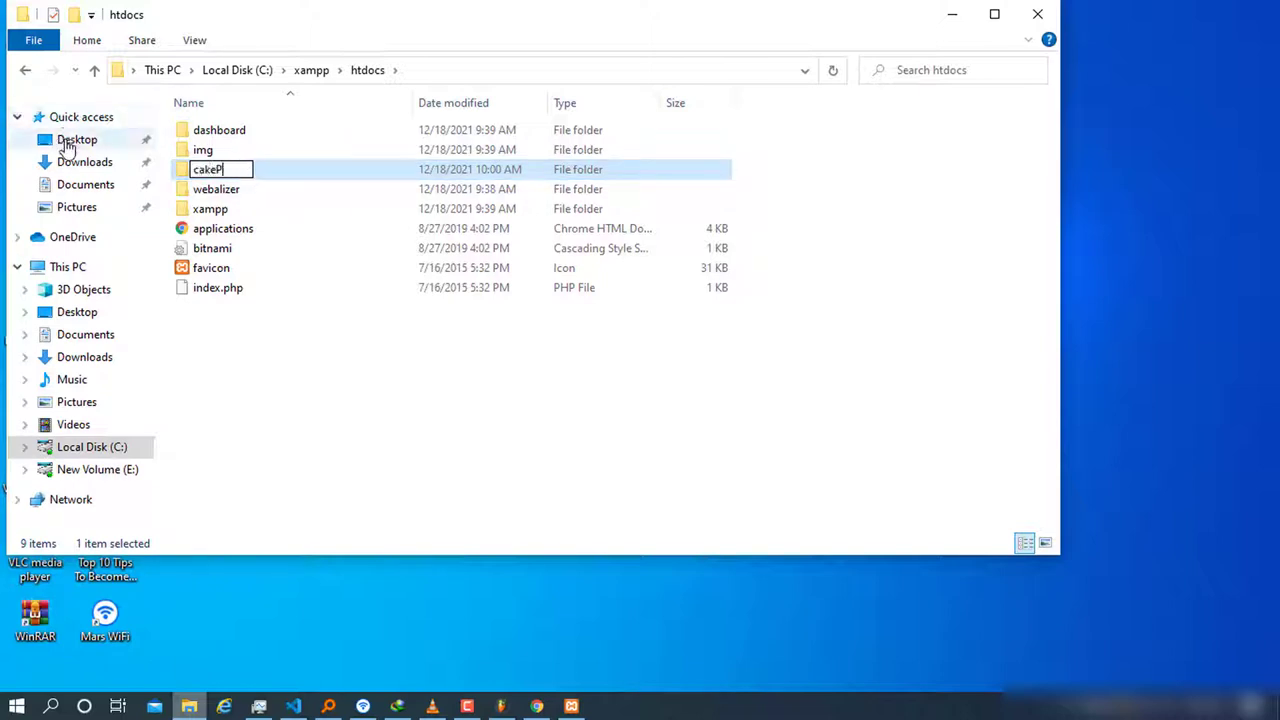
pyautogui.write('hp')
pyautogui.press('Return')
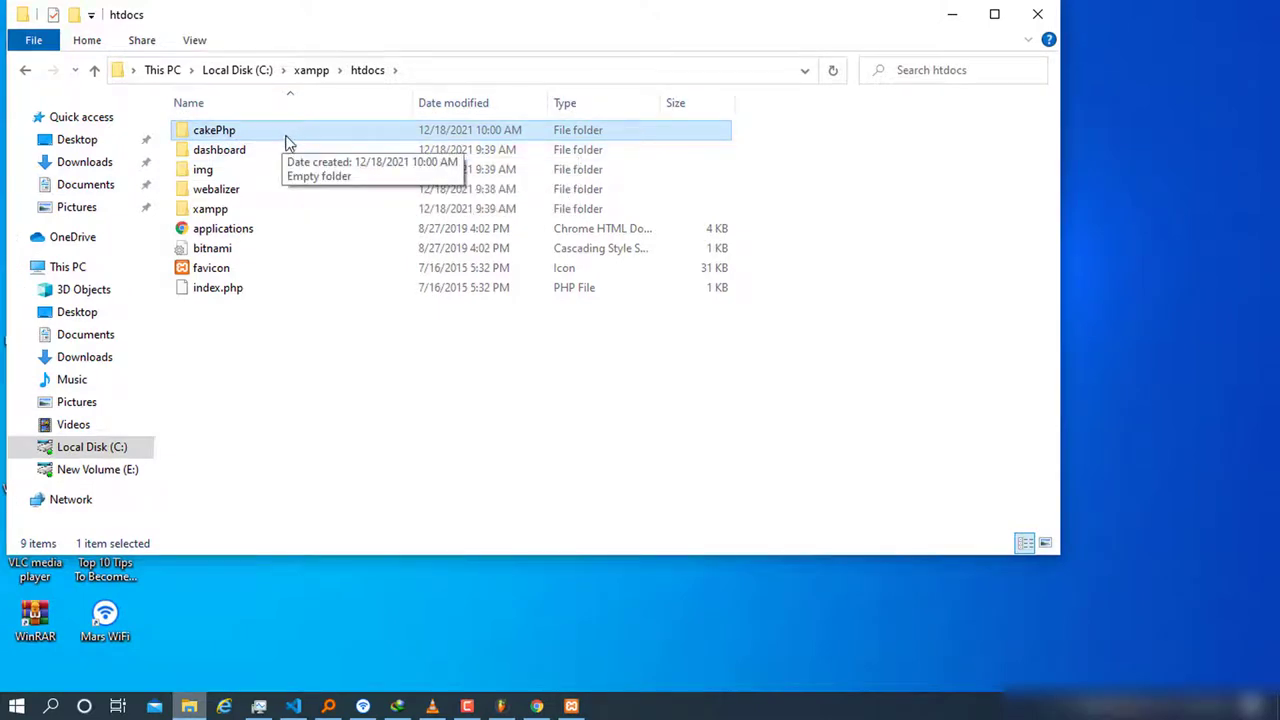
pyautogui.press('F5')
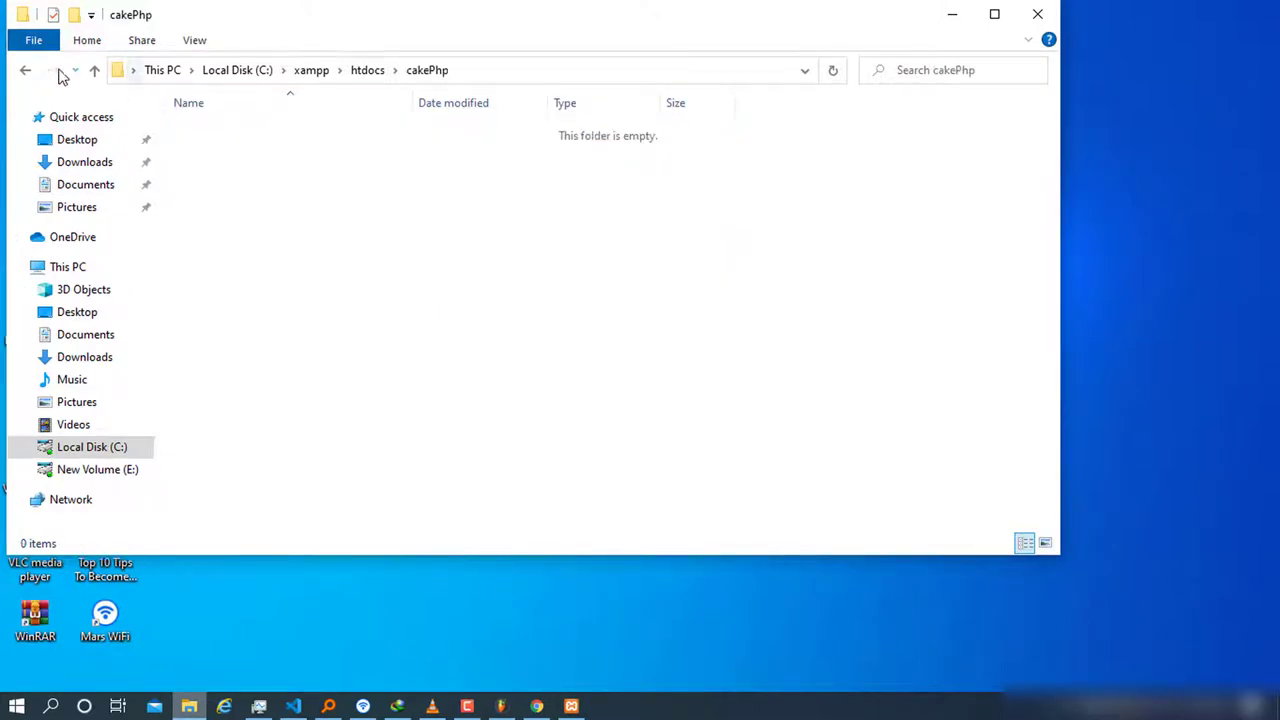
pyautogui.click(28, 72)
pyautogui.doubleClick(249, 137)
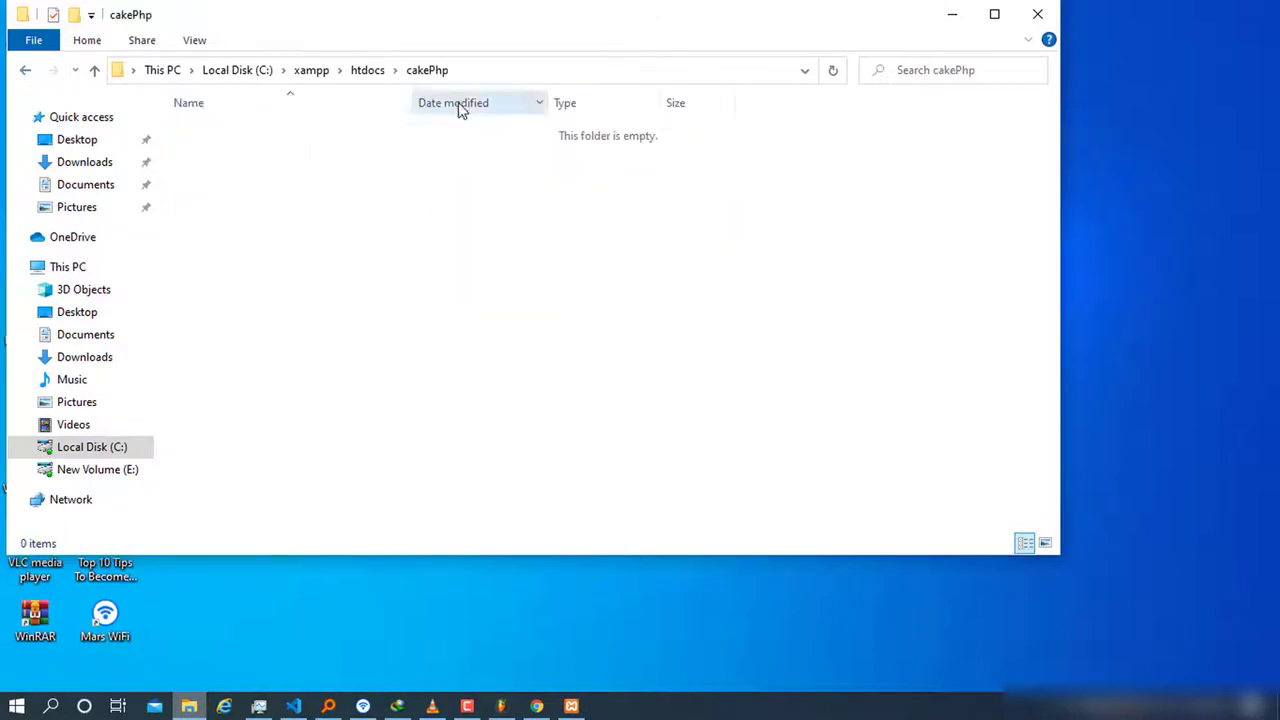
pyautogui.rightClick(362, 248)
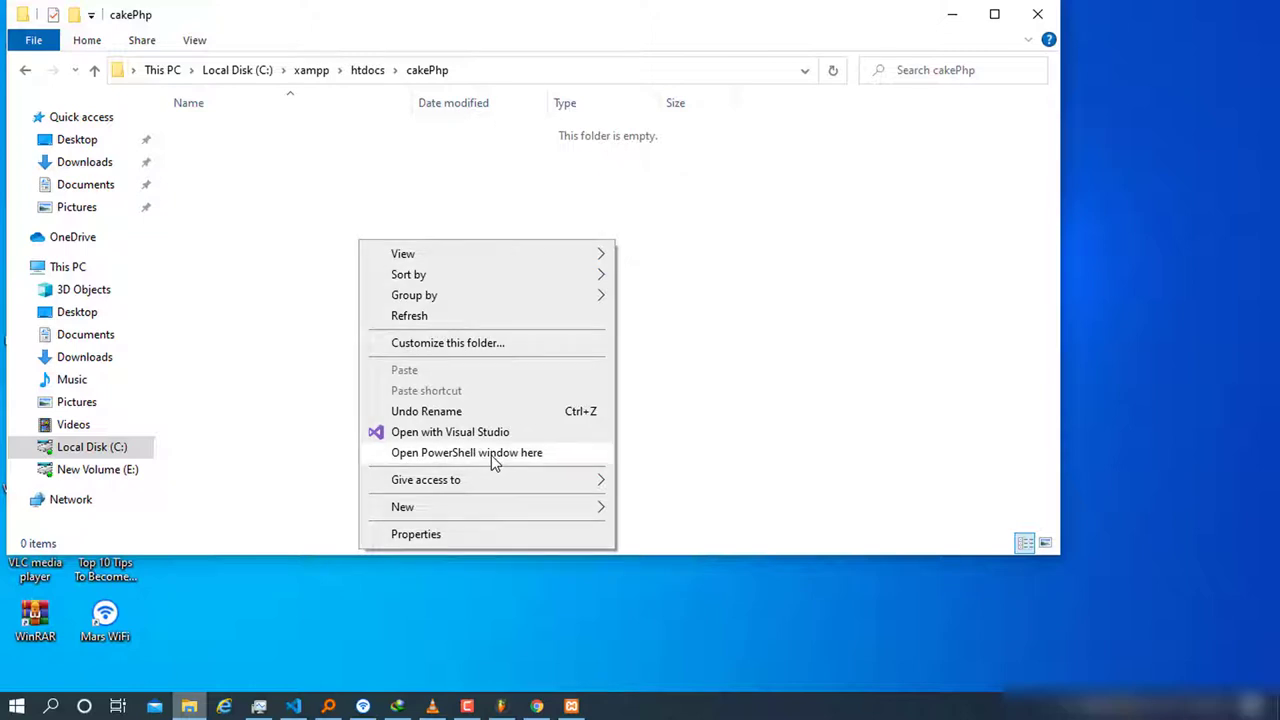
pyautogui.click(292, 430)
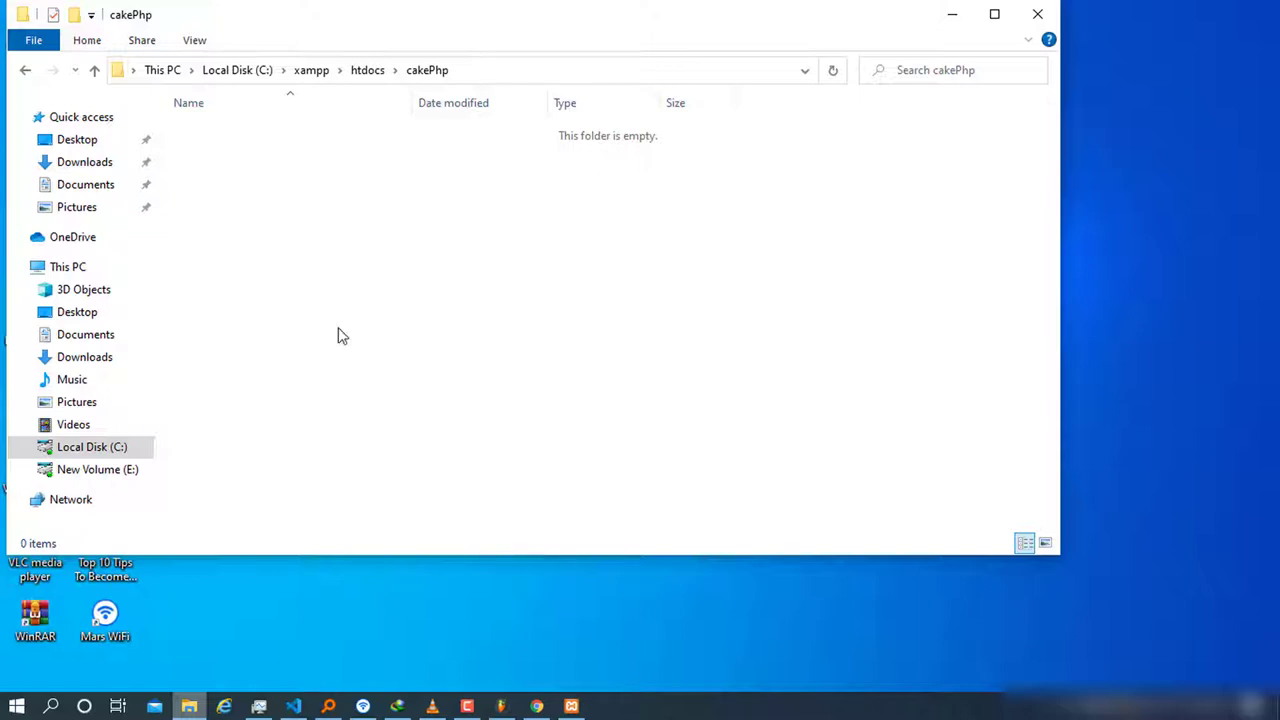
pyautogui.rightClick(338, 327)
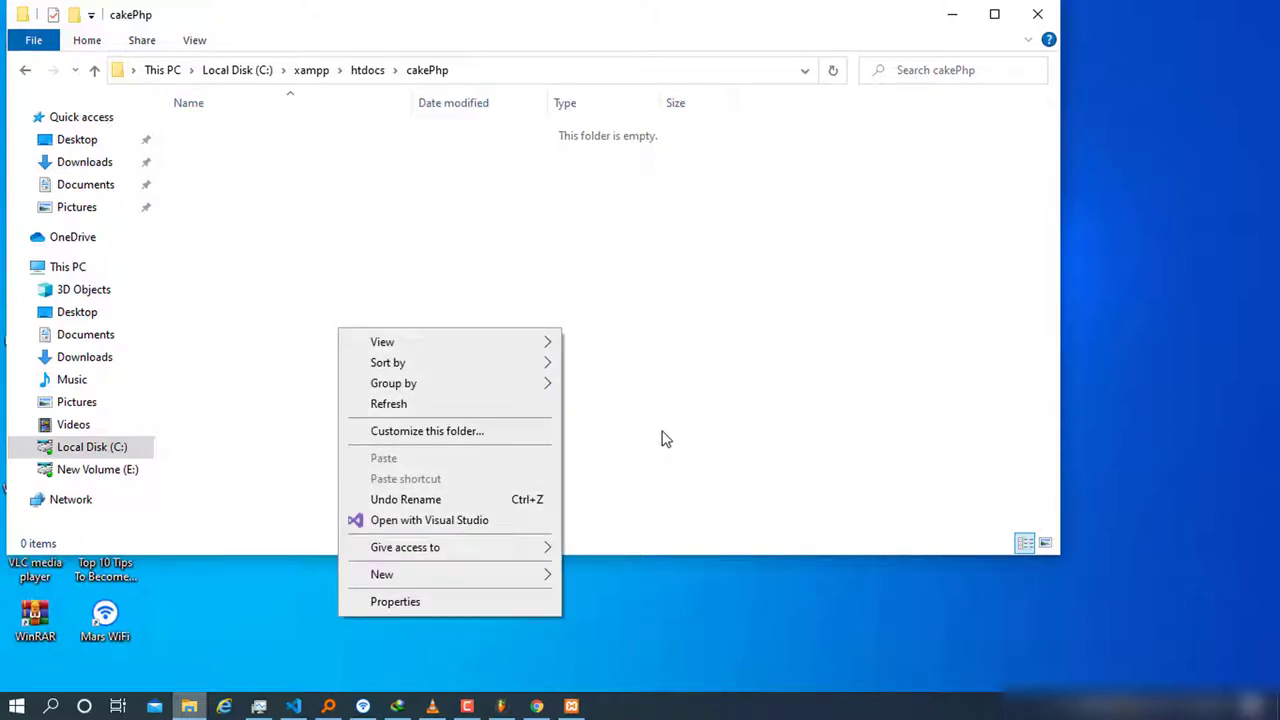
pyautogui.click(688, 402)
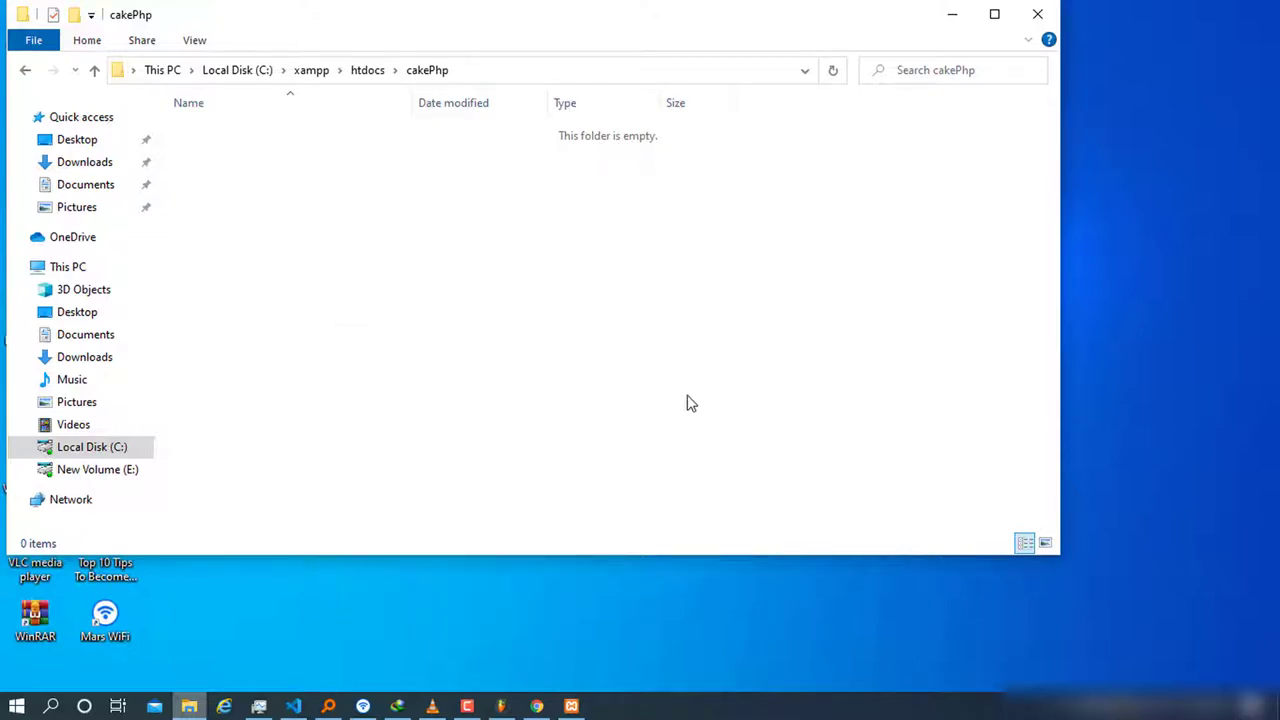
# - Open a PowerShell window in the cakePhp folder and move it so the folder's path stays in view
pyautogui.keyDown('shift'); pyautogui.rightClick(378, 302); pyautogui.keyUp('shift')
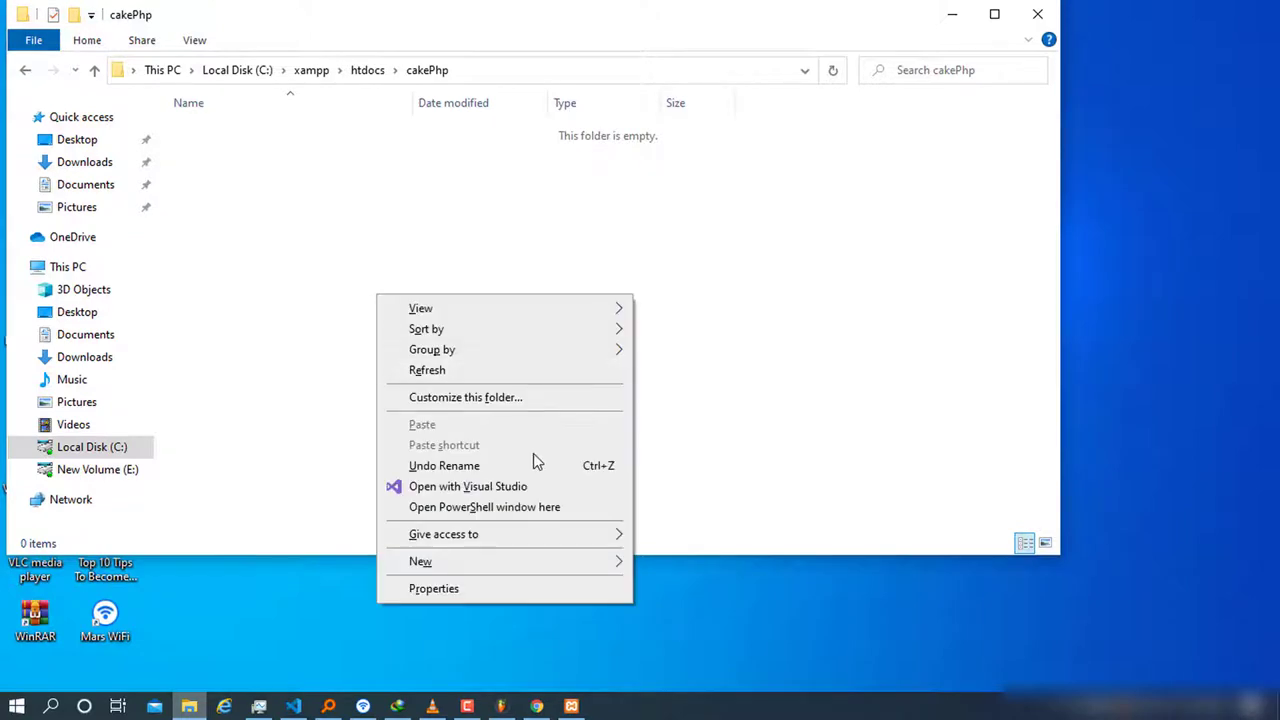
pyautogui.click(478, 513)
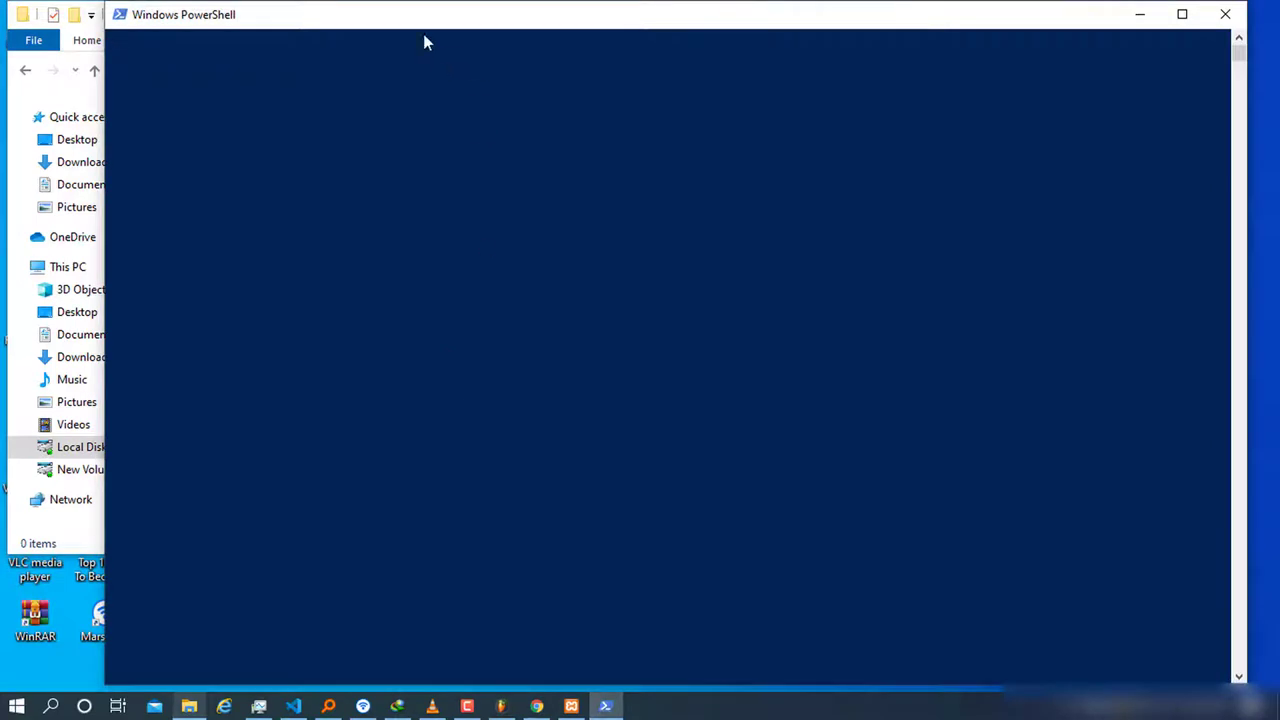
pyautogui.moveTo(425, 25); pyautogui.dragTo(478, 90)
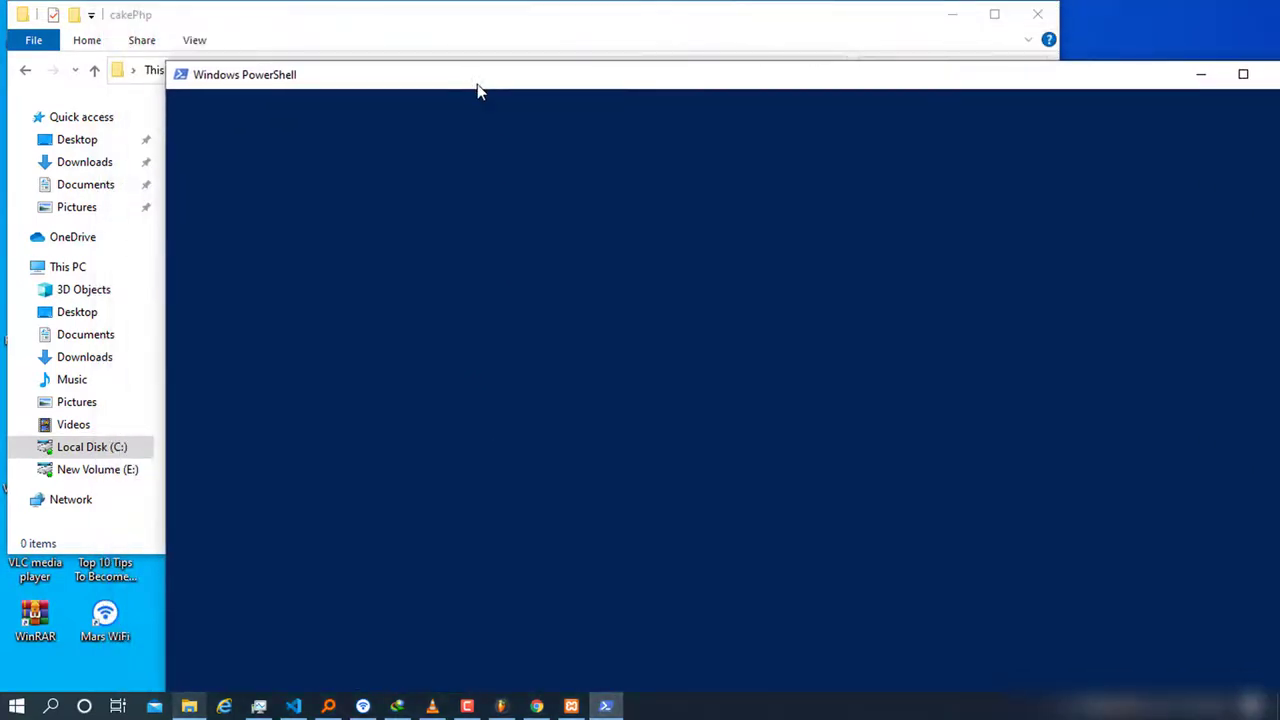
pyautogui.moveTo(393, 93); pyautogui.dragTo(386, 171)
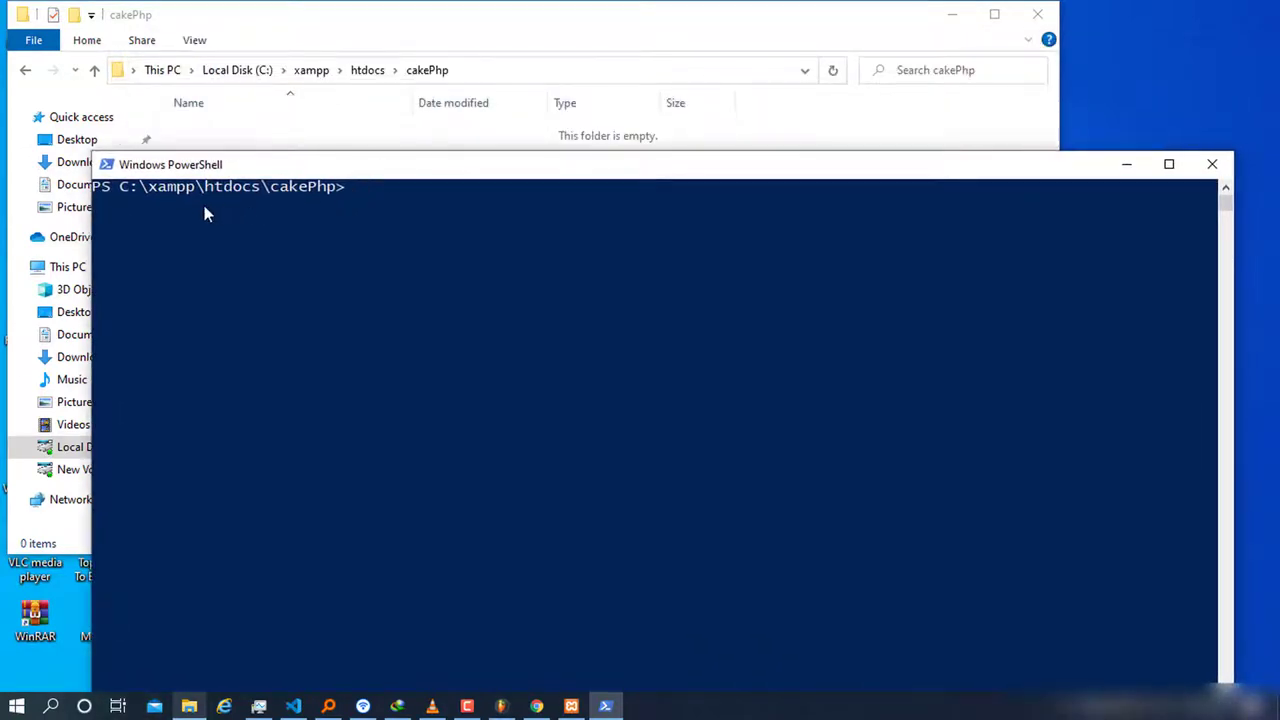
pyautogui.moveTo(159, 193); pyautogui.dragTo(188, 200)
pyautogui.click(257, 193)
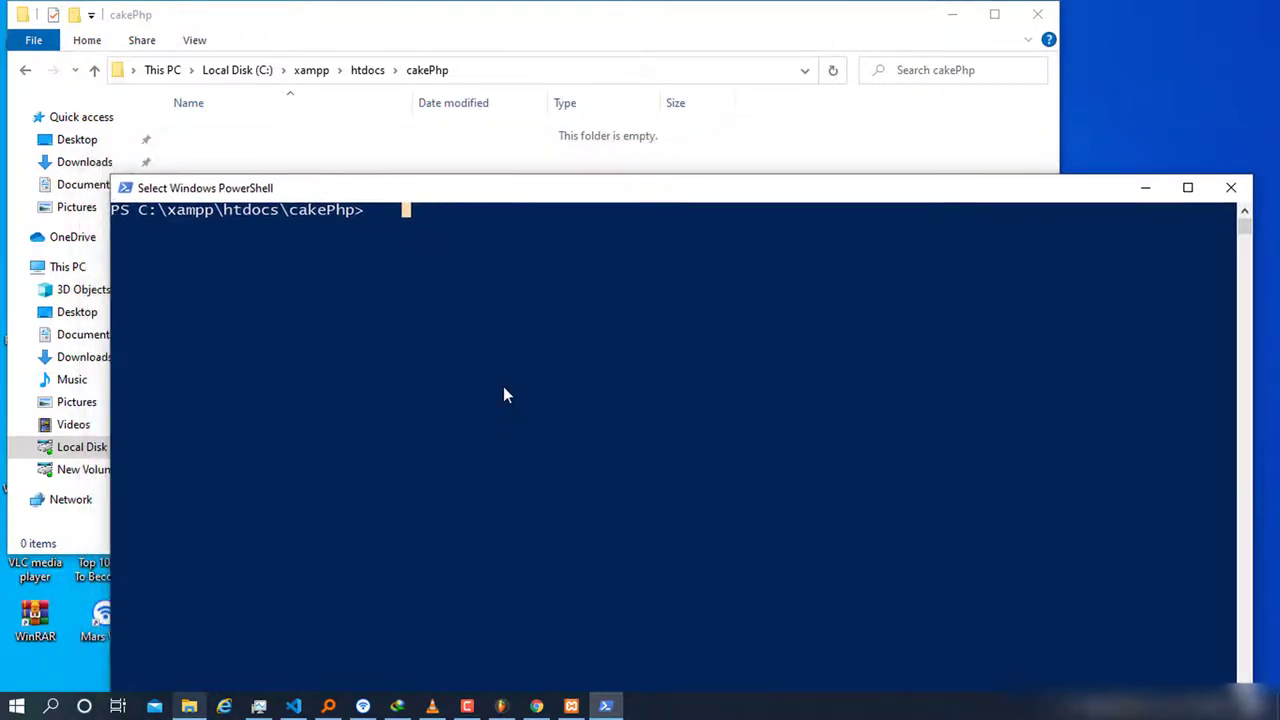
# - Switch to Chrome and copy the Cookbook's "composer create-project --prefer-dist cakephp/app:~4.0" command without the sample app name
pyautogui.click(537, 705)
pyautogui.click(110, 15)
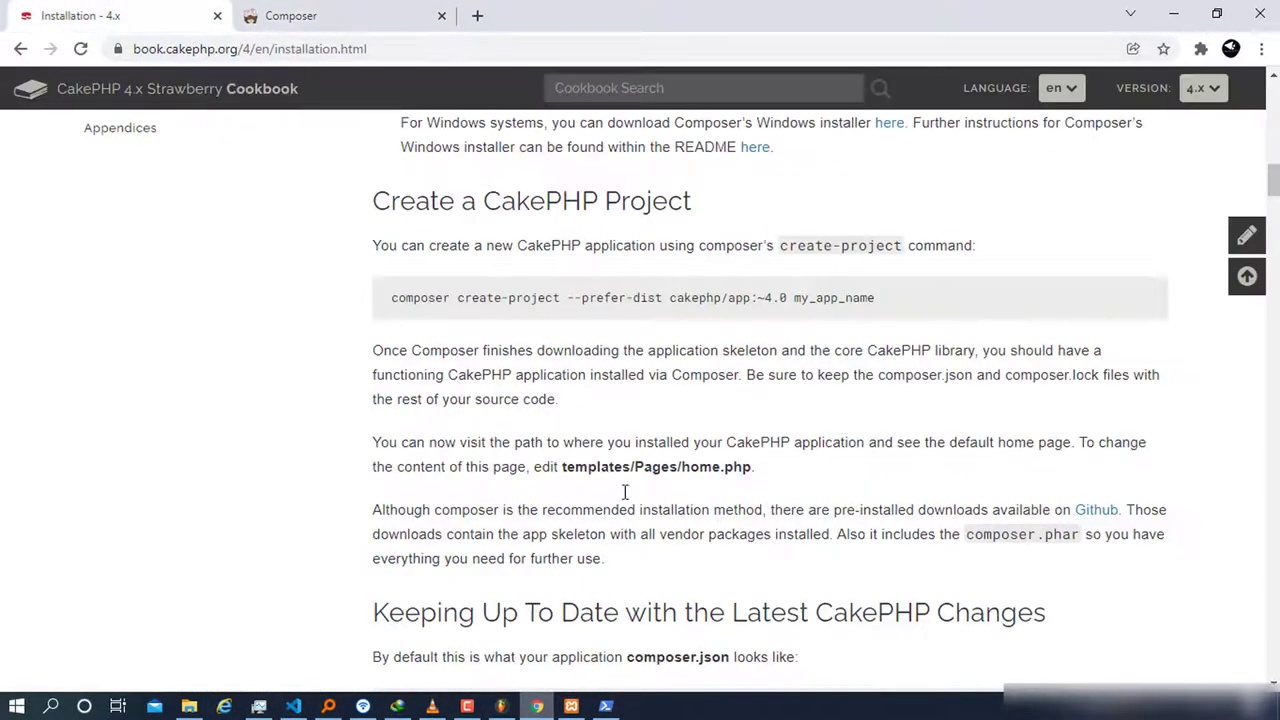
pyautogui.moveTo(390, 303); pyautogui.dragTo(795, 300)
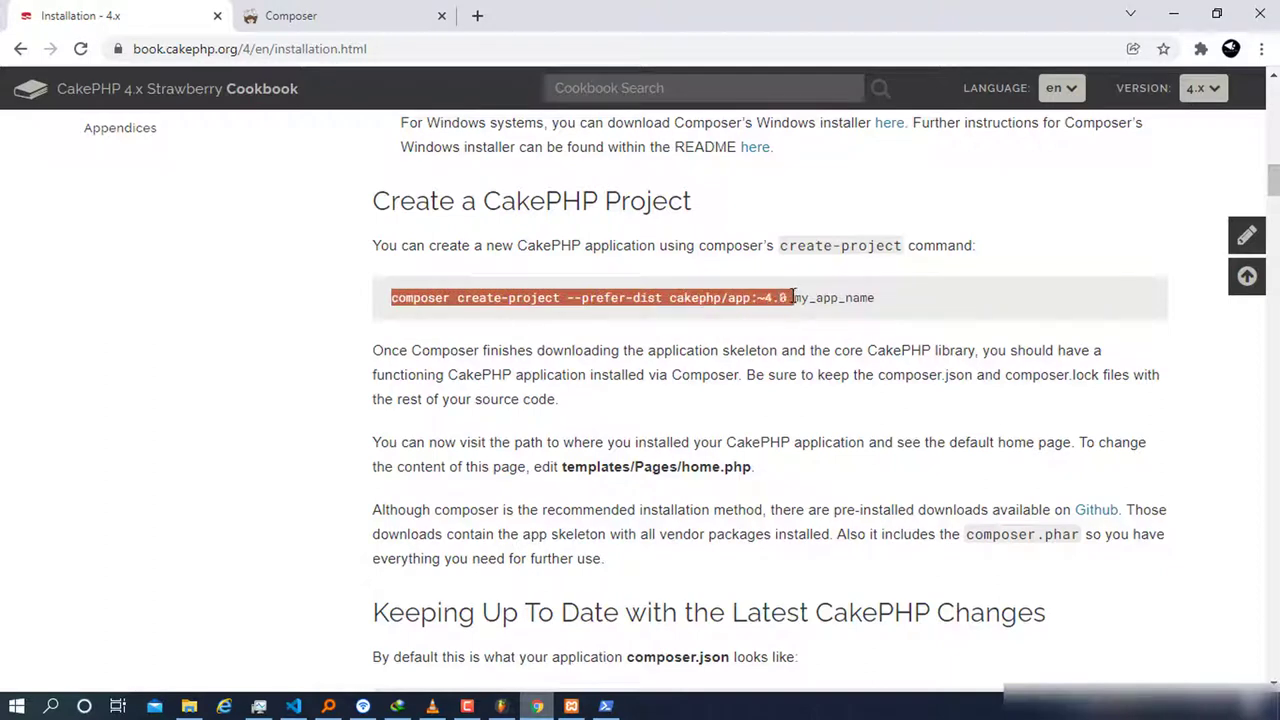
pyautogui.rightClick(716, 302)
pyautogui.click(758, 320)
pyautogui.click(605, 706)
pyautogui.press('Escape')
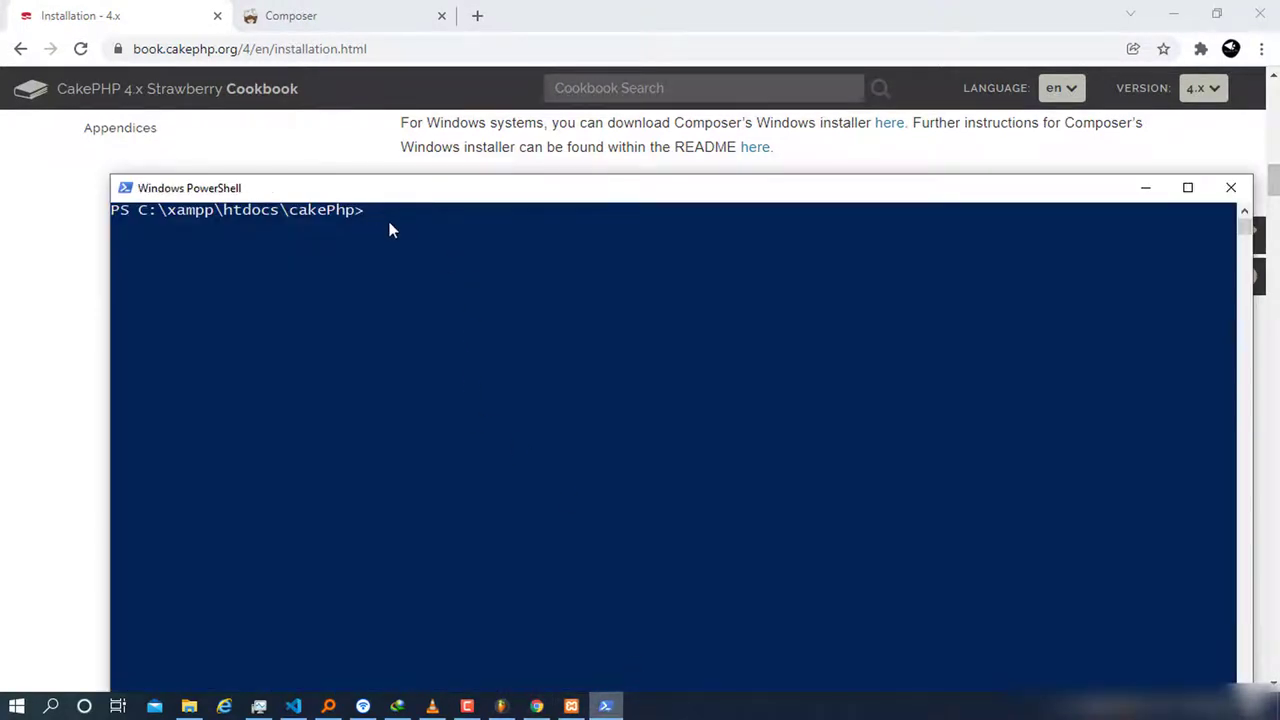
pyautogui.click(84, 8)
pyautogui.rightClick(520, 300)
pyautogui.click(577, 318)
# - Paste the copied create-project command at the PowerShell prompt and delete the surplus text, ending it after "cakephp/app:~4.0 "
pyautogui.hotkey('alt', 'Tab')
pyautogui.hotkey('ctrl', 'v')
pyautogui.hotkey('ctrl', 'v')
pyautogui.press('BackSpace')
pyautogui.press('BackSpace')
pyautogui.press('BackSpace')
pyautogui.press('BackSpace')
pyautogui.press('BackSpace')
pyautogui.press('BackSpace')
pyautogui.press('BackSpace')
pyautogui.press('BackSpace')
pyautogui.press('BackSpace')
pyautogui.press('BackSpace')
pyautogui.press('BackSpace')
pyautogui.press('BackSpace')
pyautogui.press('BackSpace')
pyautogui.press('BackSpace')
pyautogui.press('BackSpace')
pyautogui.press('BackSpace')
pyautogui.press('BackSpace')
pyautogui.press('BackSpace')
pyautogui.press('BackSpace')
pyautogui.press('BackSpace')
pyautogui.press('BackSpace')
pyautogui.press('BackSpace')
pyautogui.press('BackSpace')
pyautogui.press('BackSpace')
pyautogui.press('BackSpace')
pyautogui.press('BackSpace')
pyautogui.press('BackSpace')
pyautogui.press('BackSpace')
pyautogui.press('BackSpace')
pyautogui.press('BackSpace')
pyautogui.press('BackSpace')
pyautogui.press('BackSpace')
pyautogui.press('BackSpace')
pyautogui.press('BackSpace')
pyautogui.press('BackSpace')
pyautogui.press('BackSpace')
pyautogui.press('BackSpace')
pyautogui.press('BackSpace')
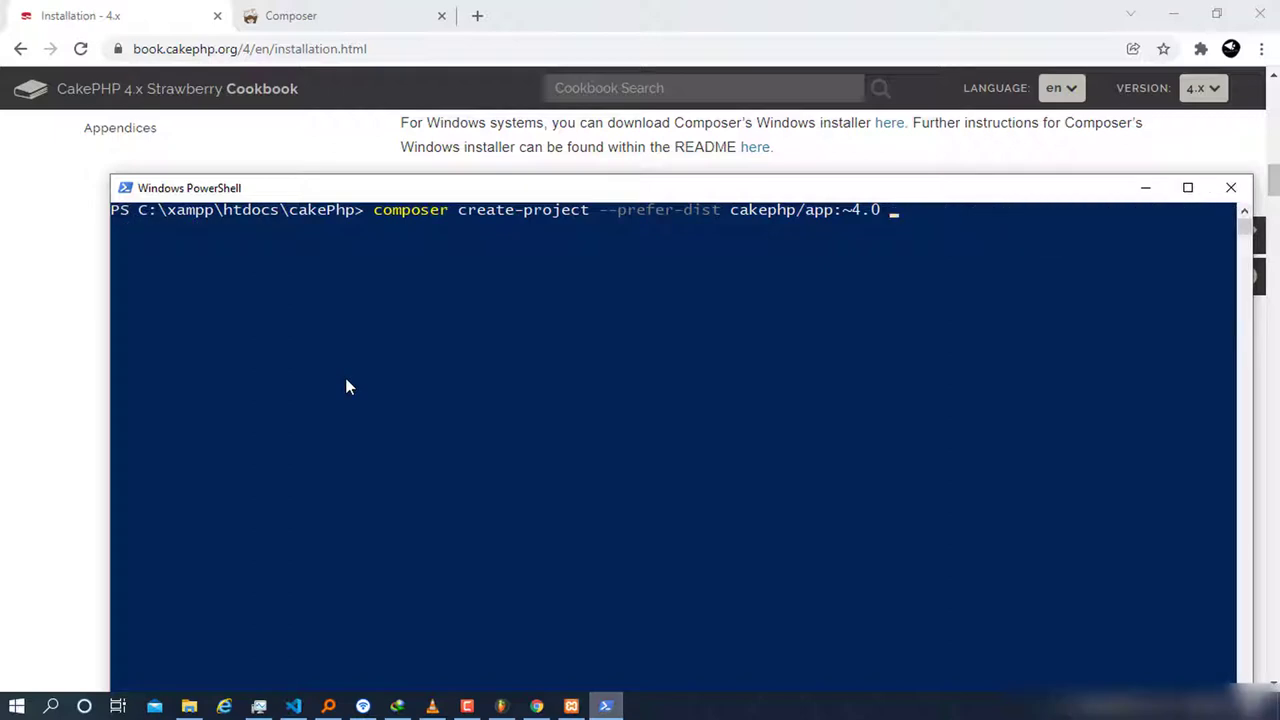
# - Add the project name myfirstPhpCake, run the create-project command and answer y to setting folder permissions
pyautogui.write('myfirs')
pyautogui.write('tPHP')
pyautogui.write('hp')
pyautogui.write('Cake')
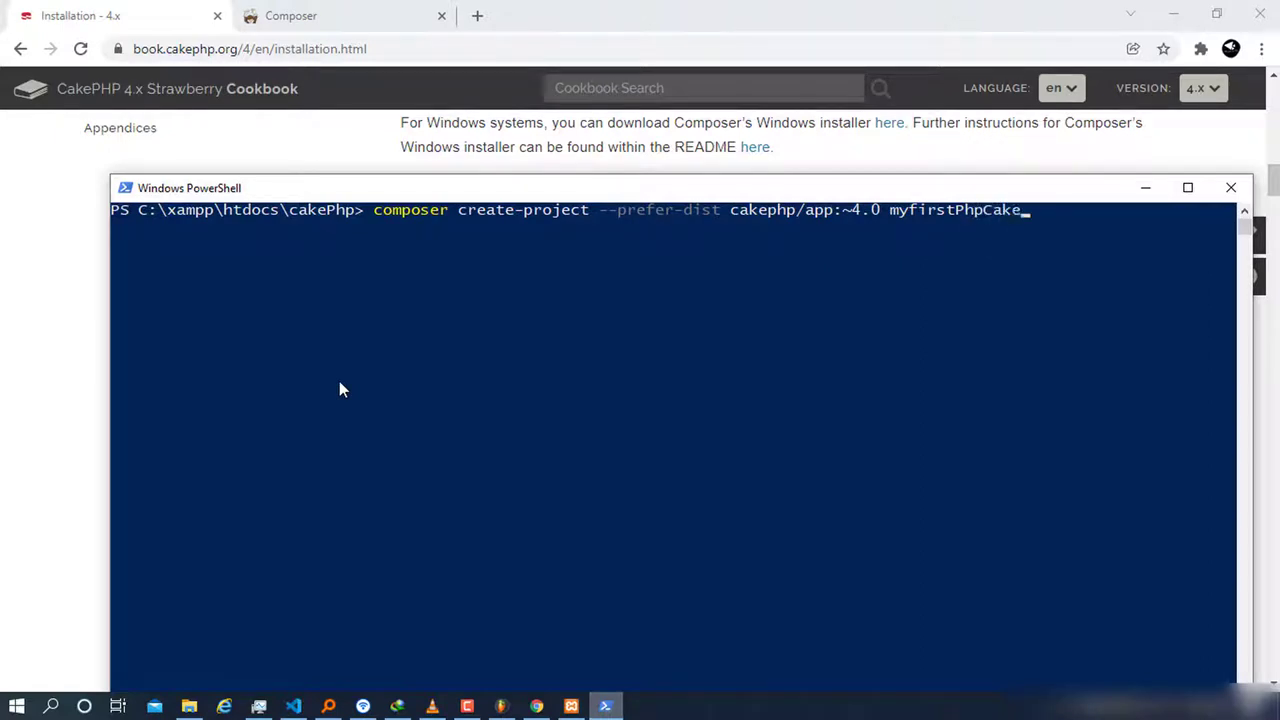
pyautogui.press('Return')
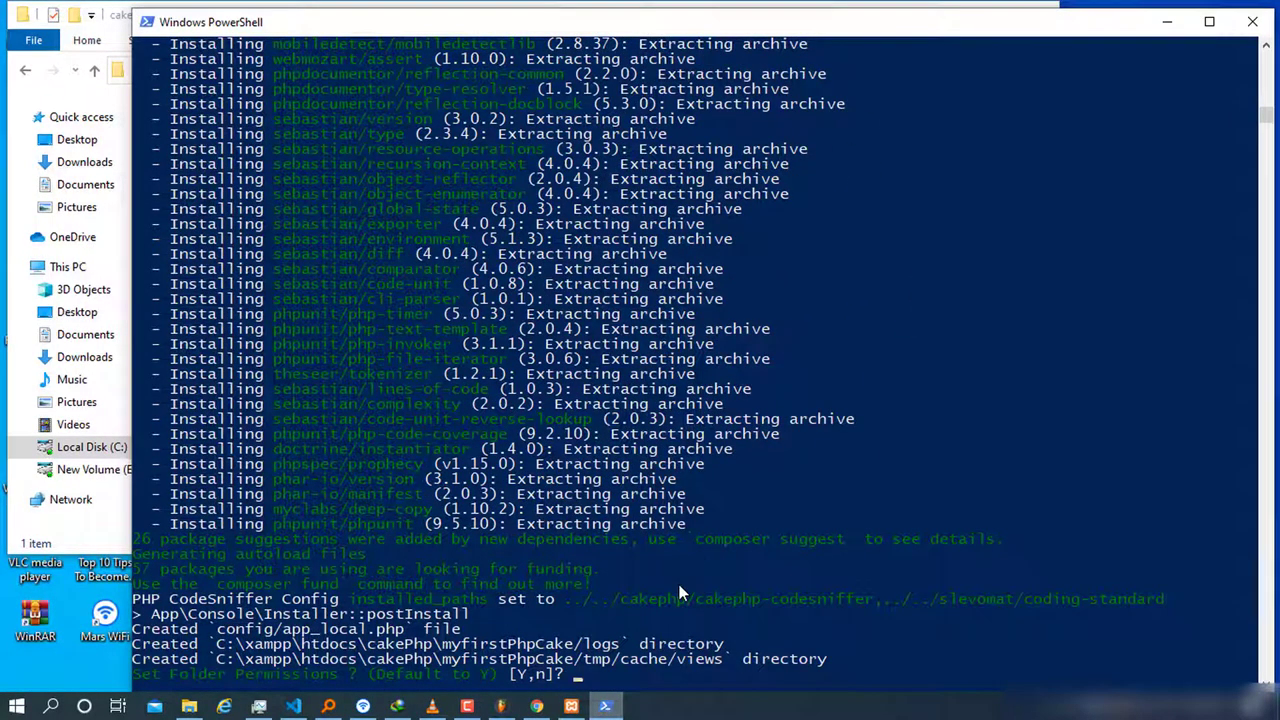
pyautogui.press('Return')
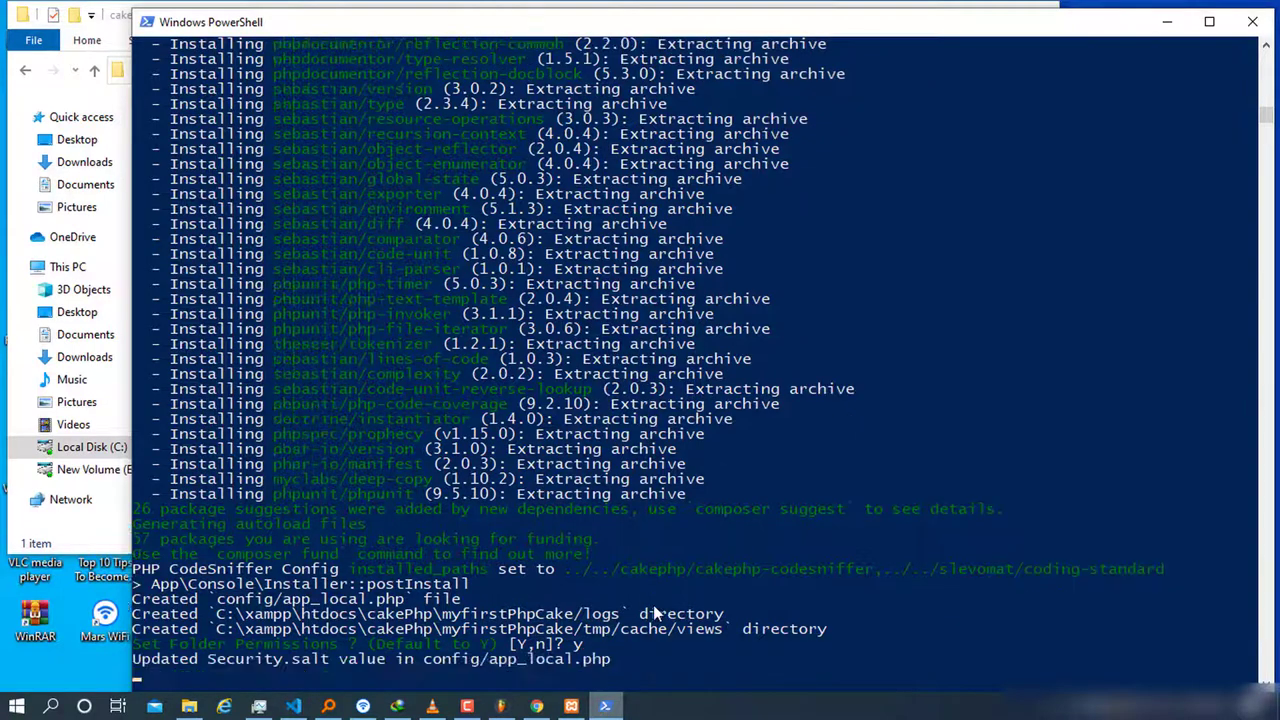
pyautogui.scroll(-4, 469, 575)
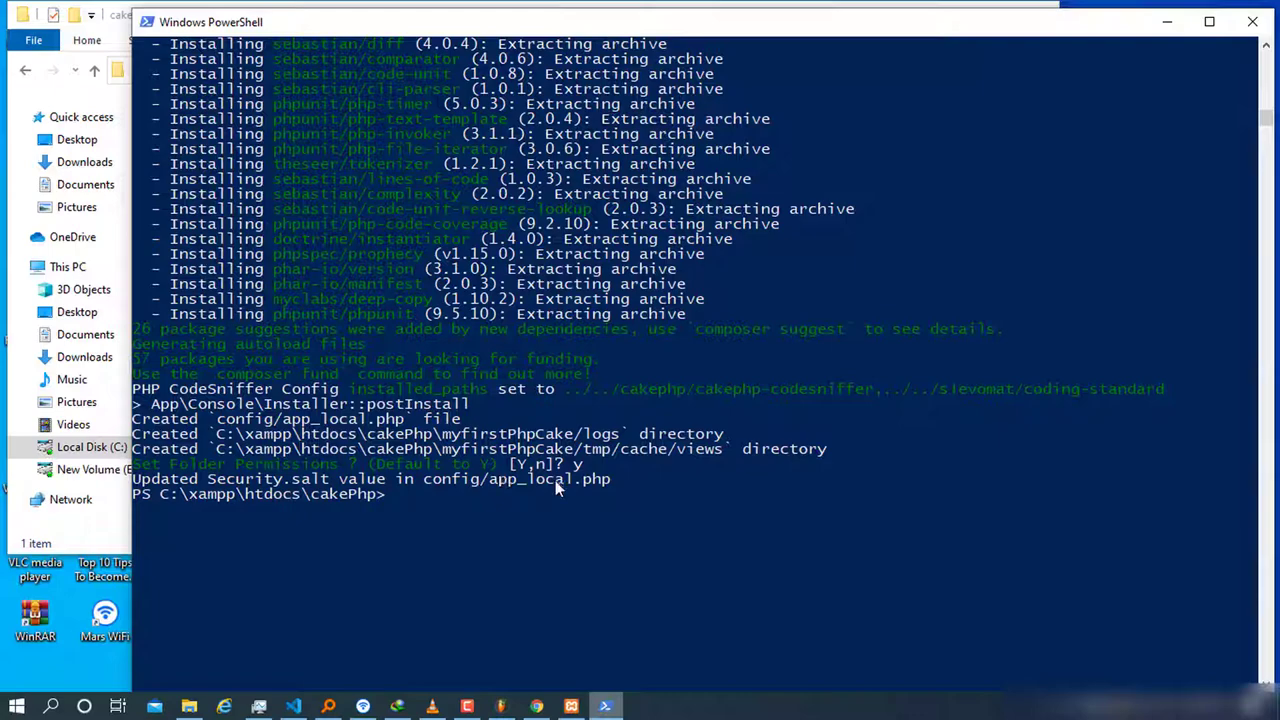
# - Check the Cookbook's Development Server section in Chrome and change into the .\myfirstPhpCake\ directory in PowerShell
pyautogui.click(536, 706)
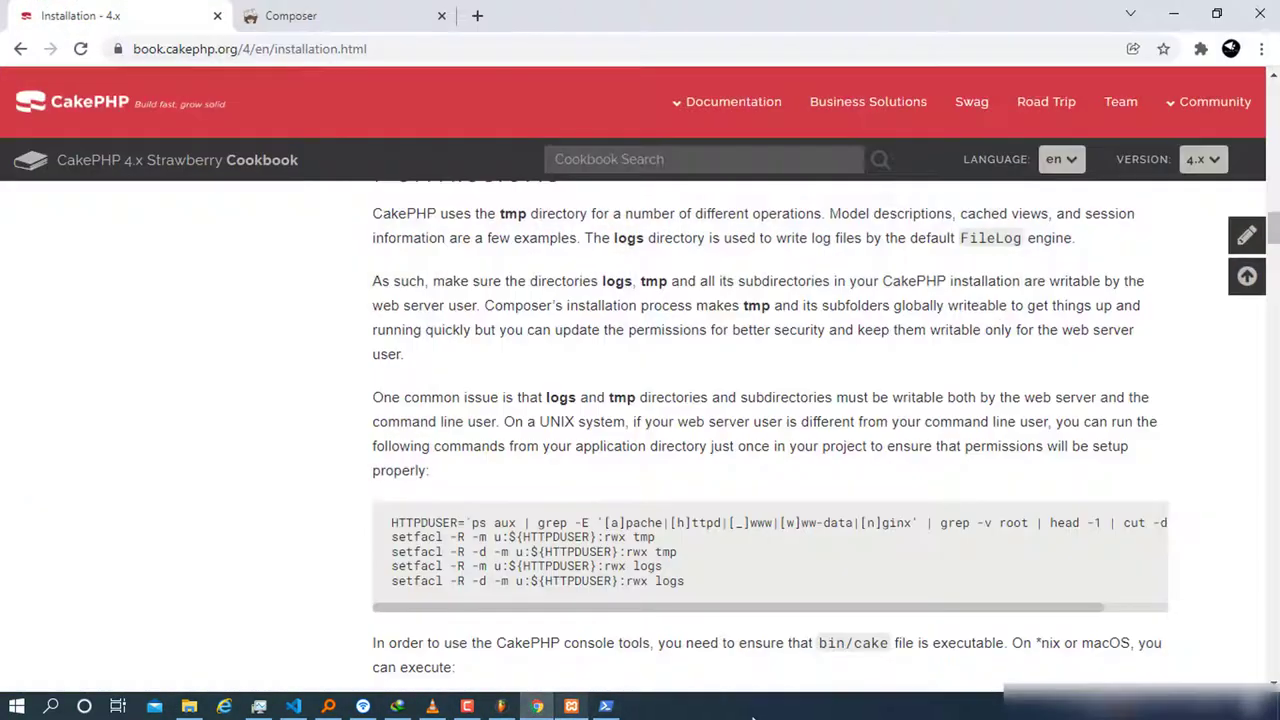
pyautogui.scroll(-4, 740, 530)
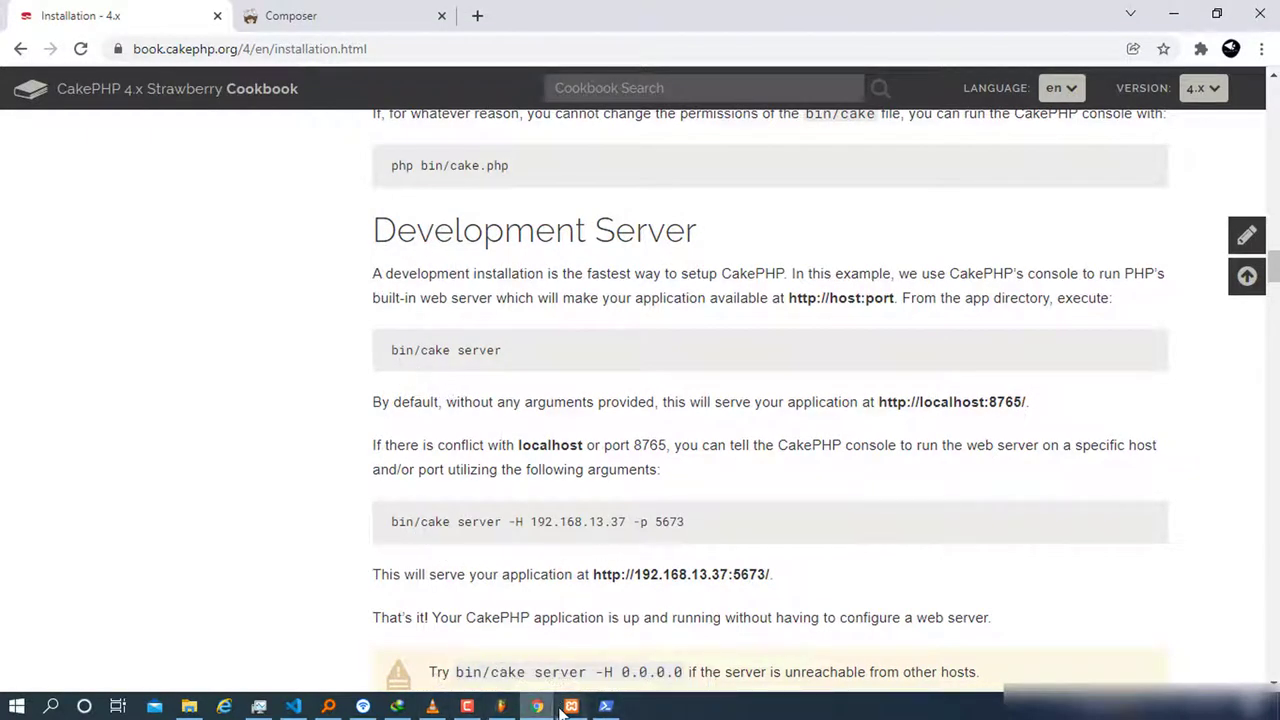
pyautogui.click(605, 706)
pyautogui.write('cd')
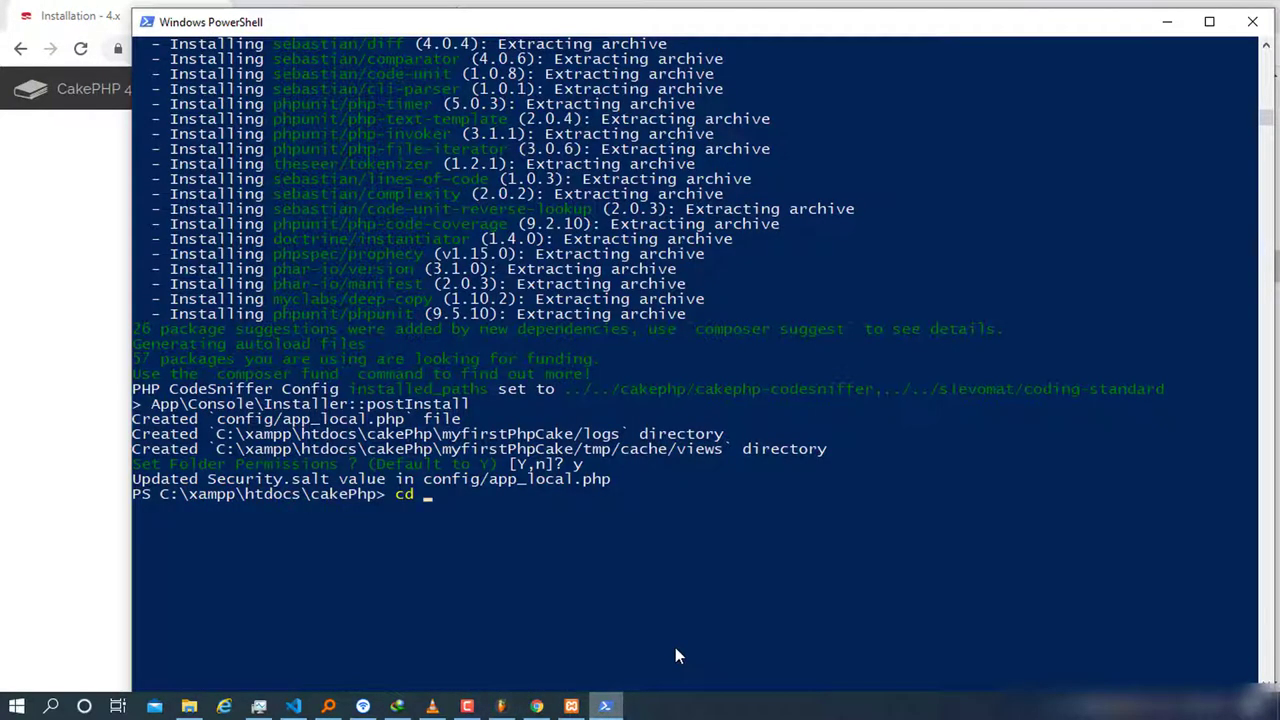
pyautogui.write(' .\\my')
pyautogui.press('Tab')
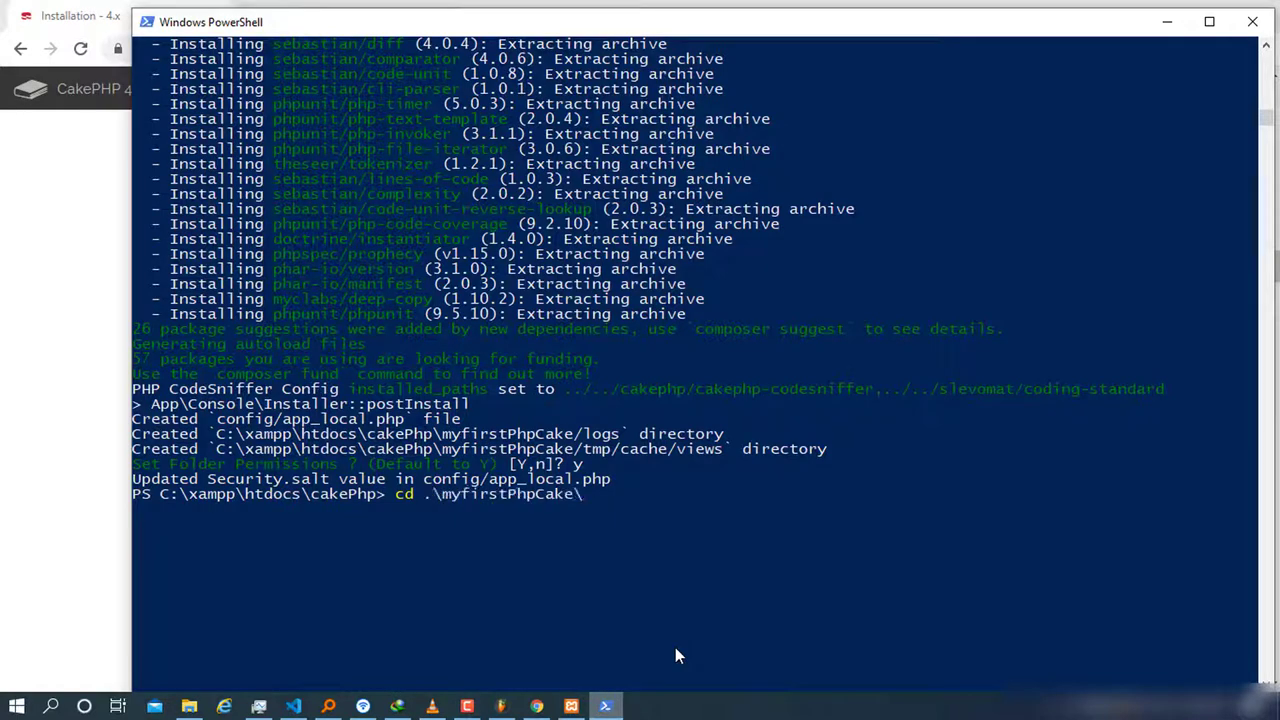
pyautogui.press('Return')
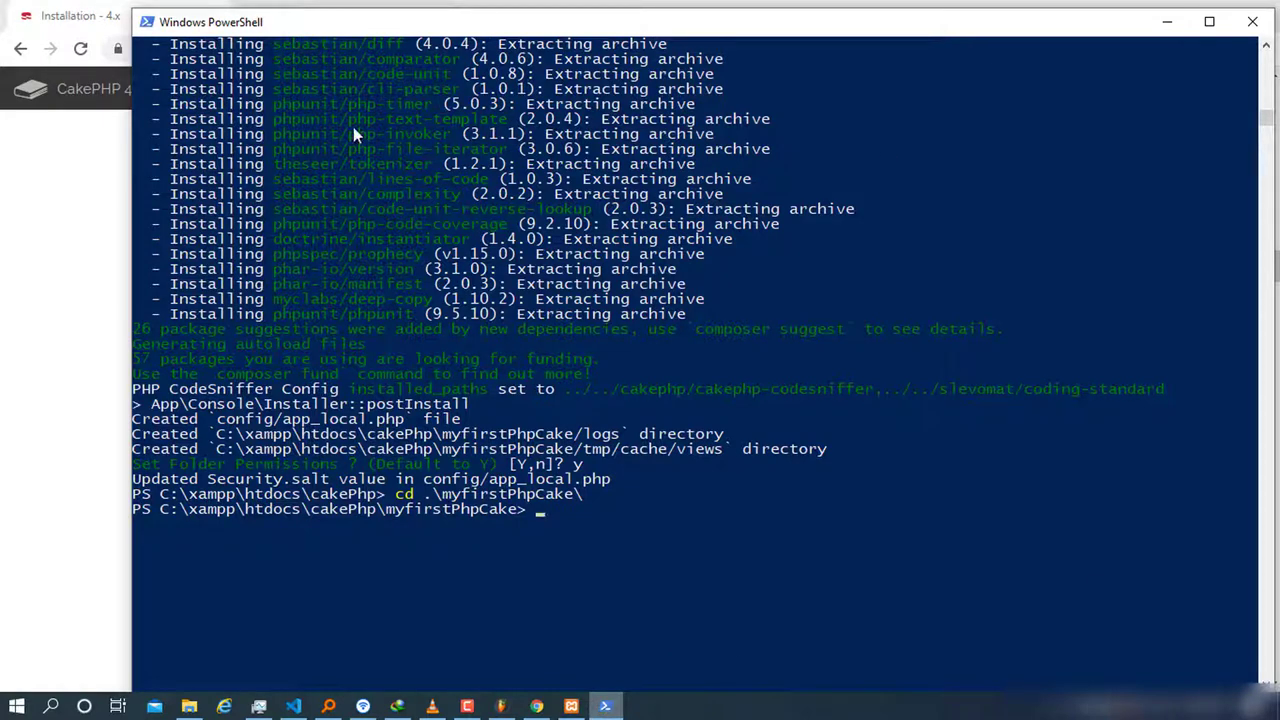
# - Copy the "bin/cake server" command from the Cookbook and run it in PowerShell from the myfirstPhpCake directory
pyautogui.hotkey('alt', 'Tab')
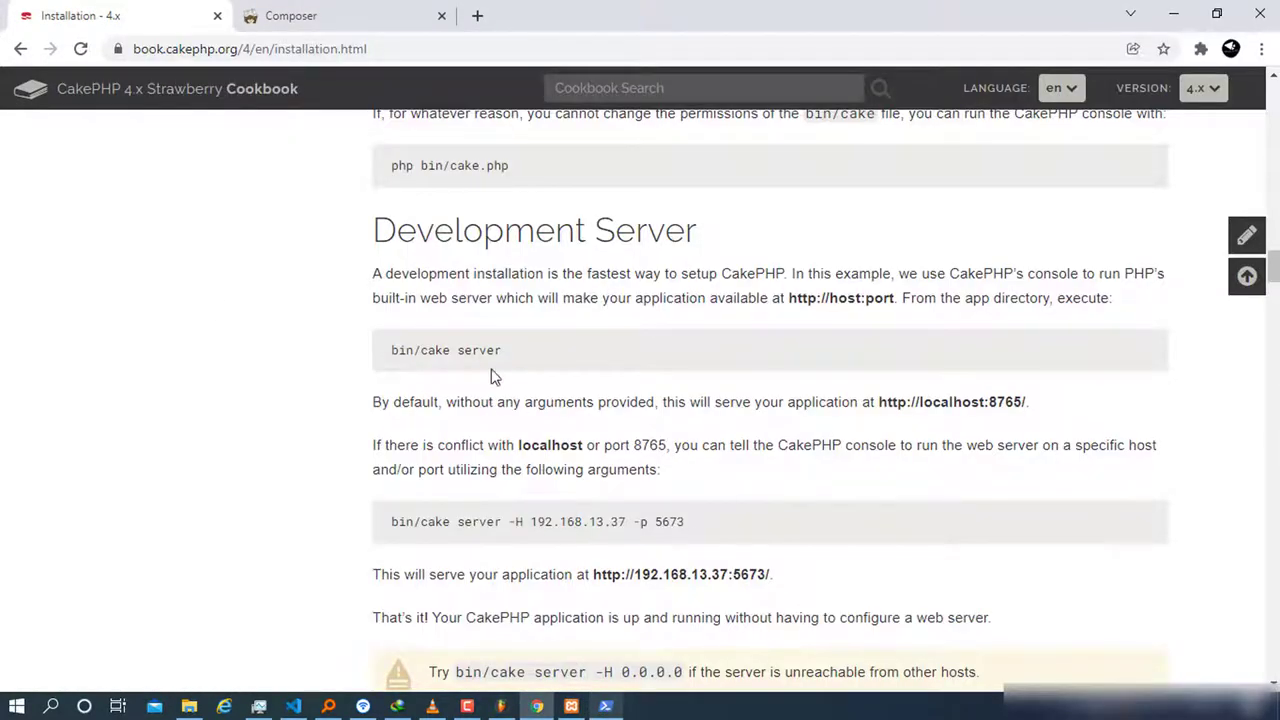
pyautogui.moveTo(423, 351); pyautogui.dragTo(394, 344)
pyautogui.rightClick(418, 345)
pyautogui.click(447, 363)
pyautogui.click(605, 706)
pyautogui.scroll(-7, 606, 550)
pyautogui.rightClick(605, 367)
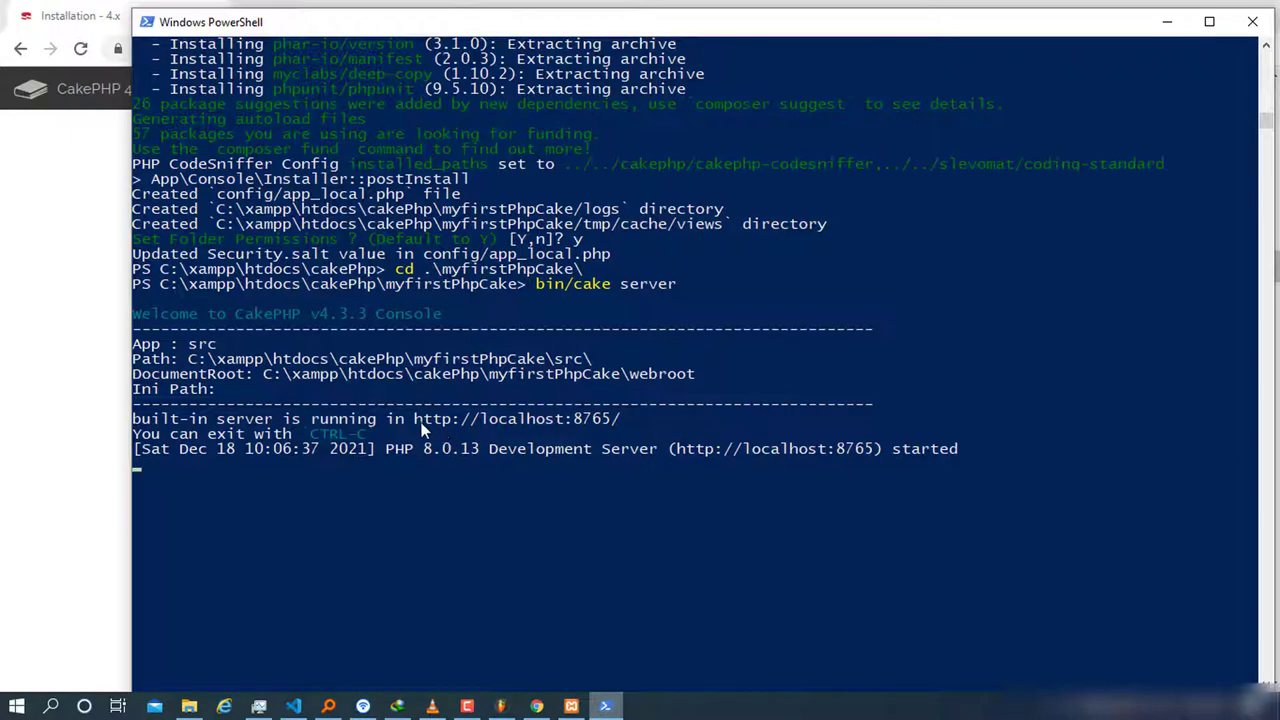
pyautogui.moveTo(416, 420); pyautogui.dragTo(618, 427)
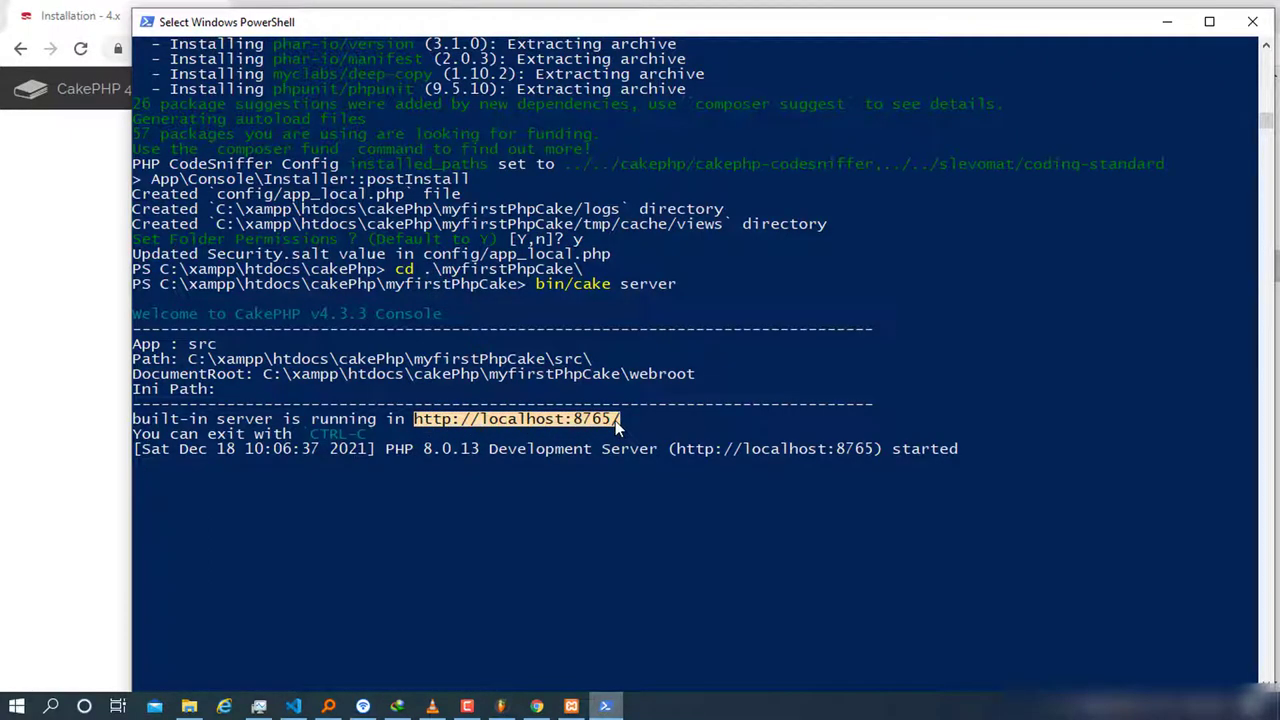
pyautogui.rightClick(588, 424)
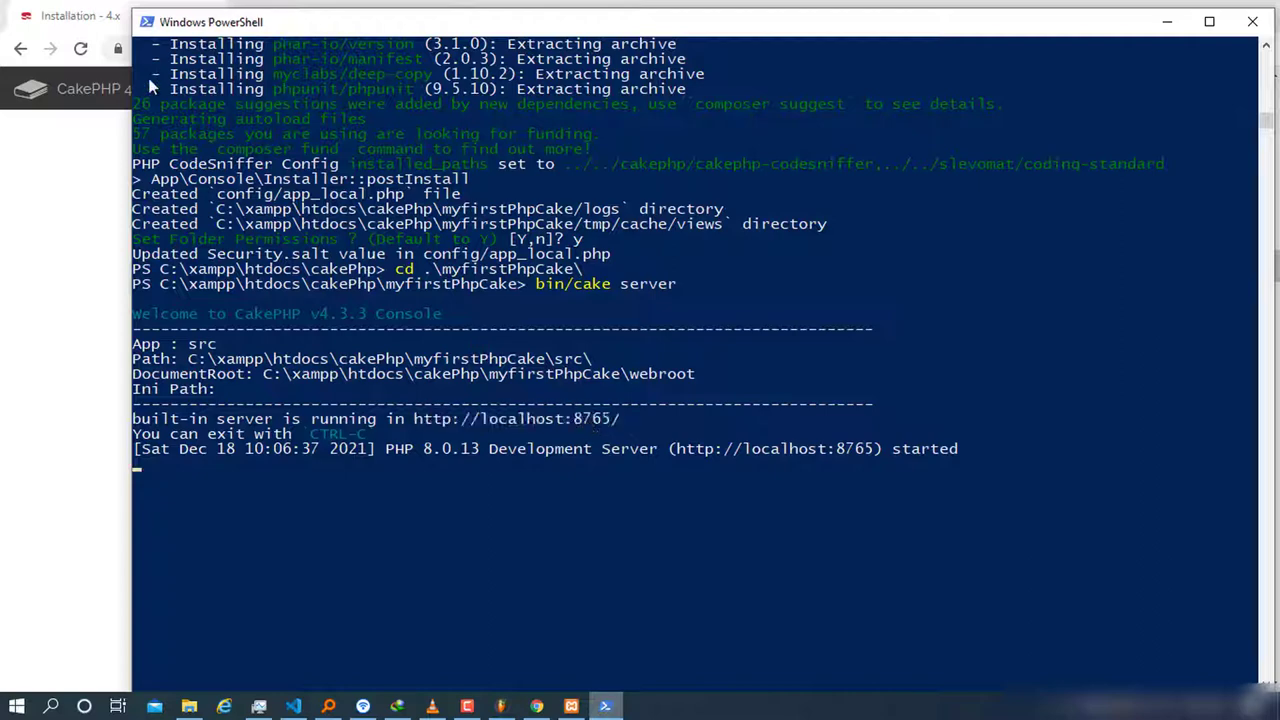
pyautogui.click(95, 13)
pyautogui.click(478, 16)
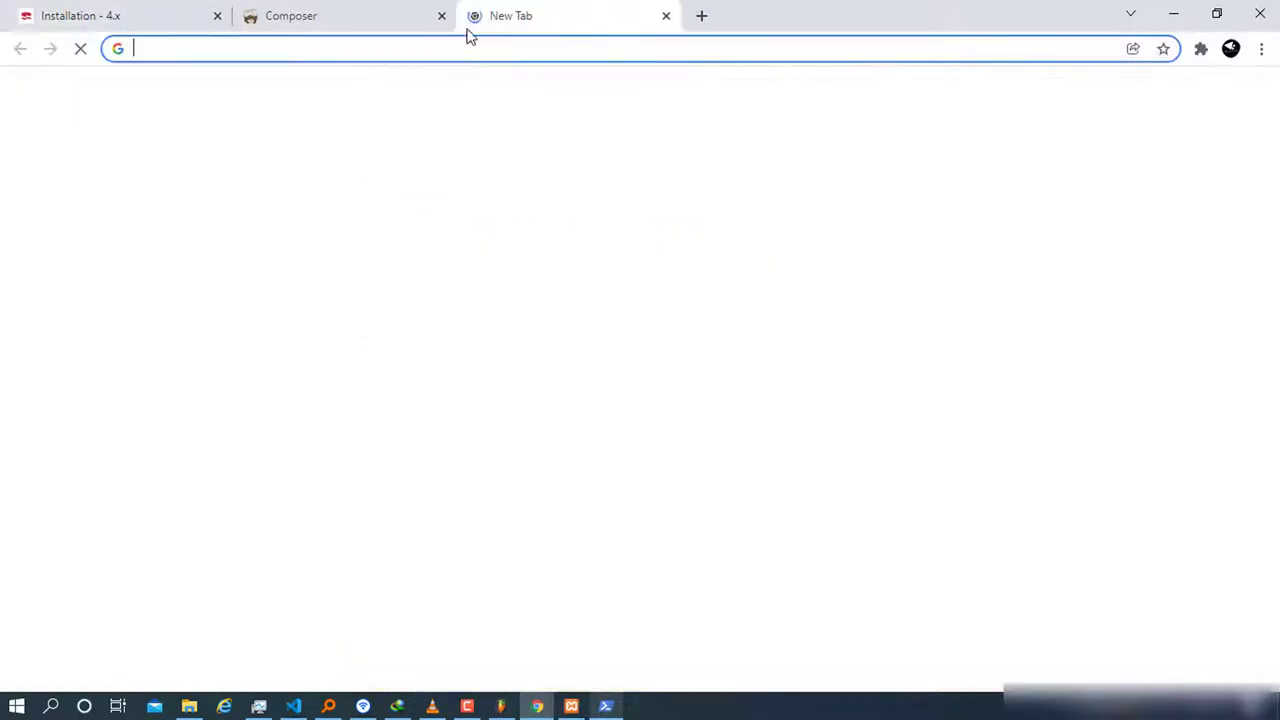
pyautogui.hotkey('ctrl', 'v')
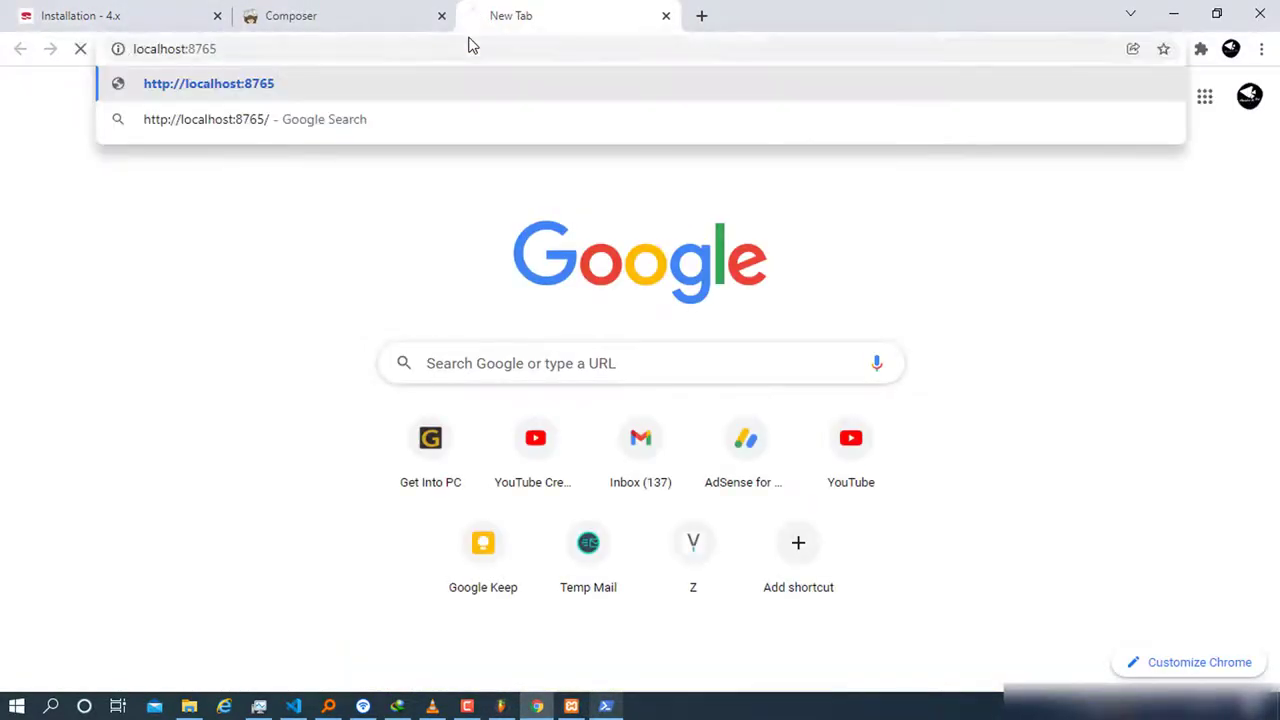
pyautogui.press('Return')
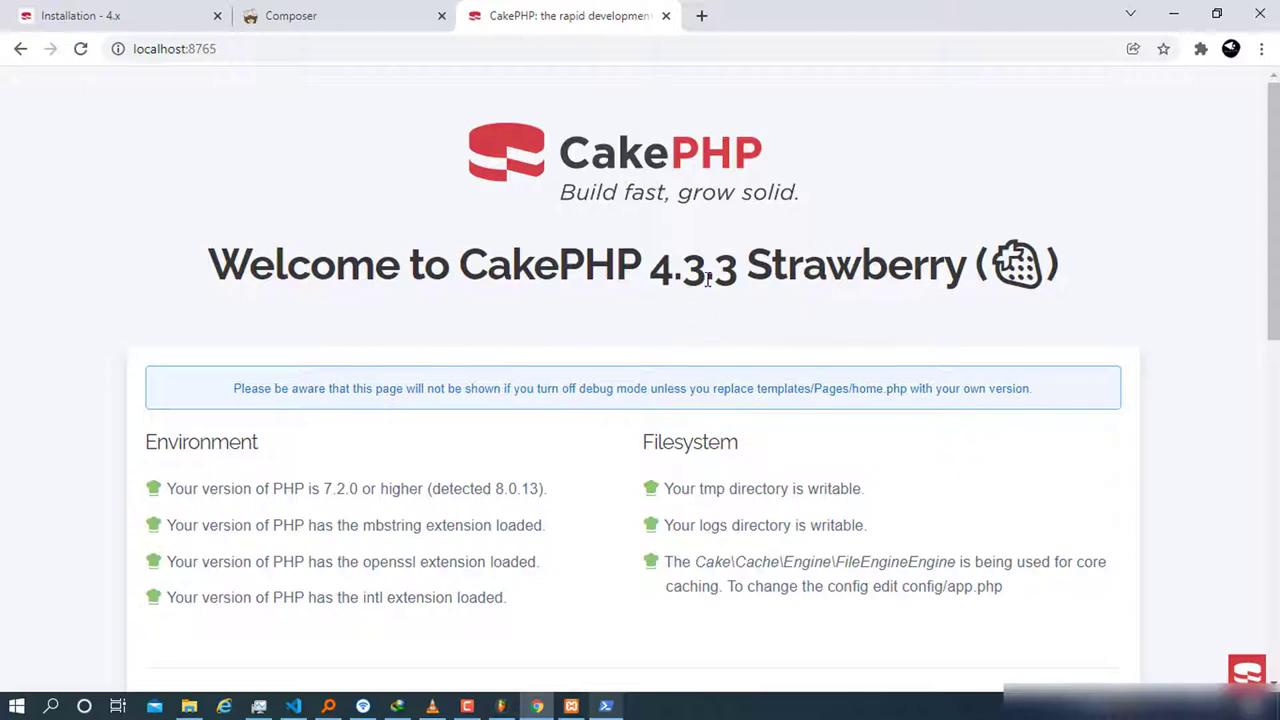
# - Review the CakePHP welcome page's sections and the development server's request log in PowerShell, and return to the page
pyautogui.scroll(-6, 540, 450)
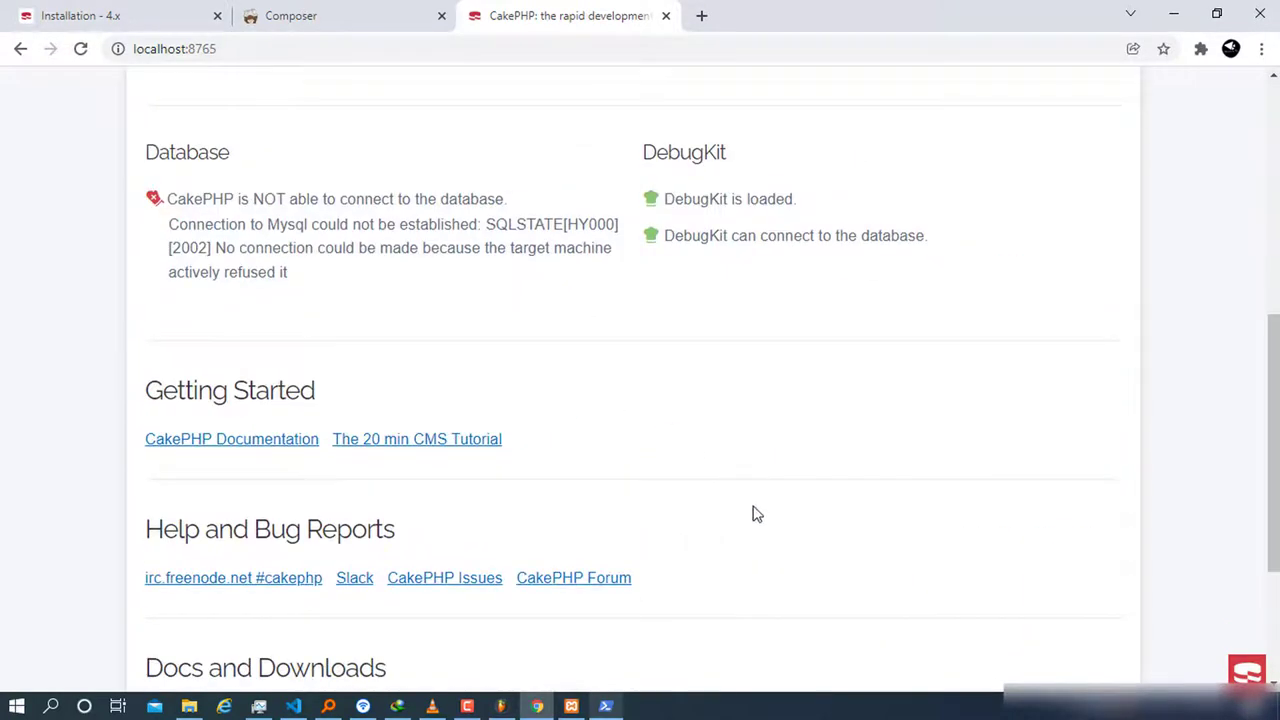
pyautogui.scroll(4, 748, 490)
pyautogui.scroll(2, 744, 470)
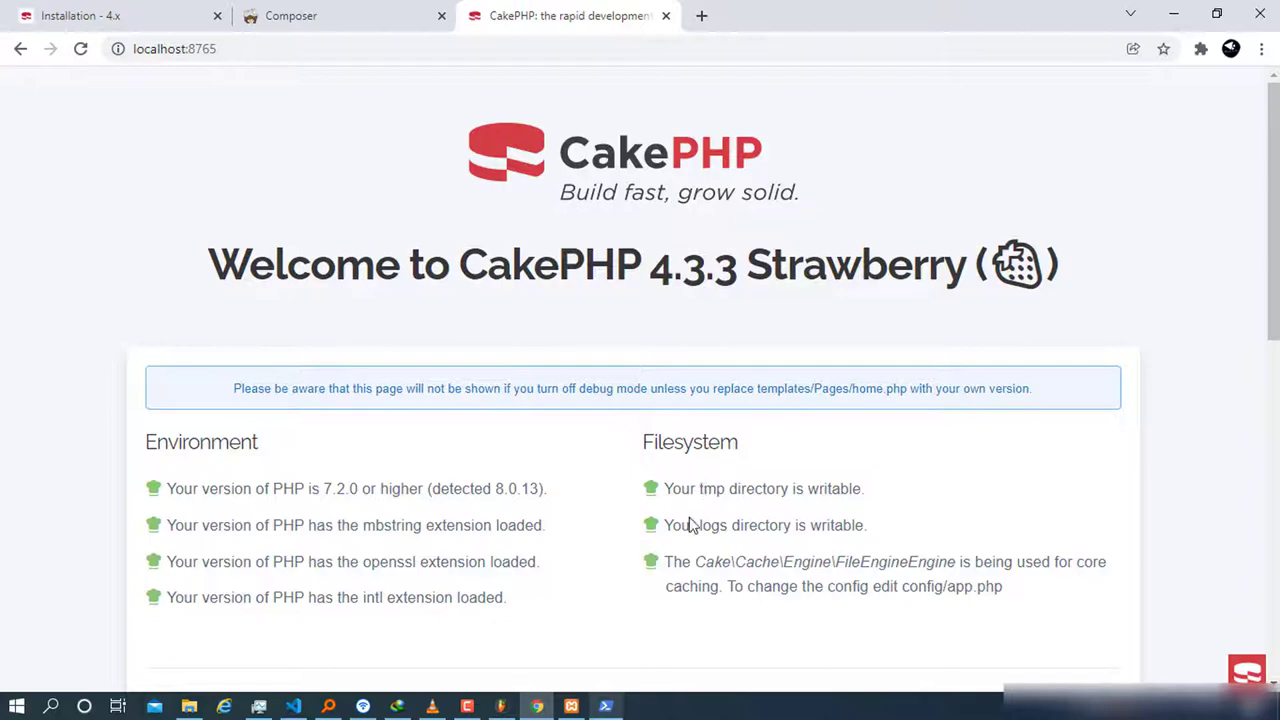
pyautogui.click(605, 706)
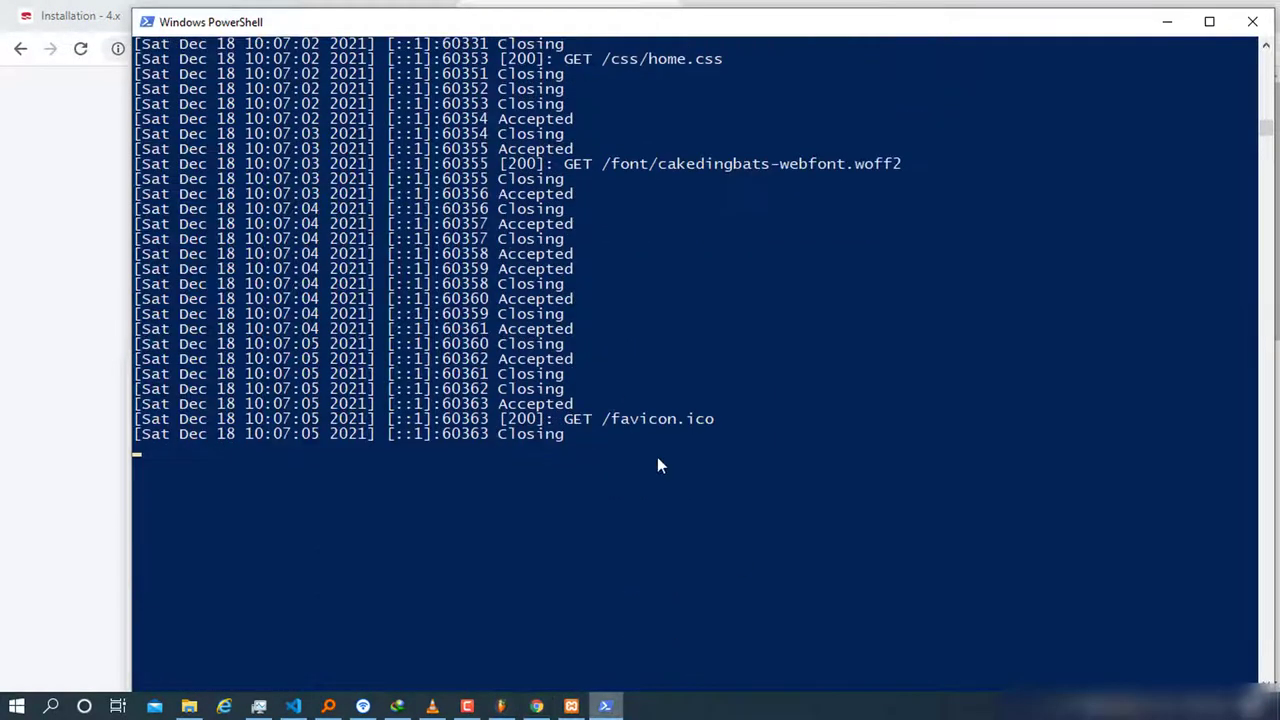
pyautogui.scroll(5, 654, 464)
pyautogui.click(83, 254)
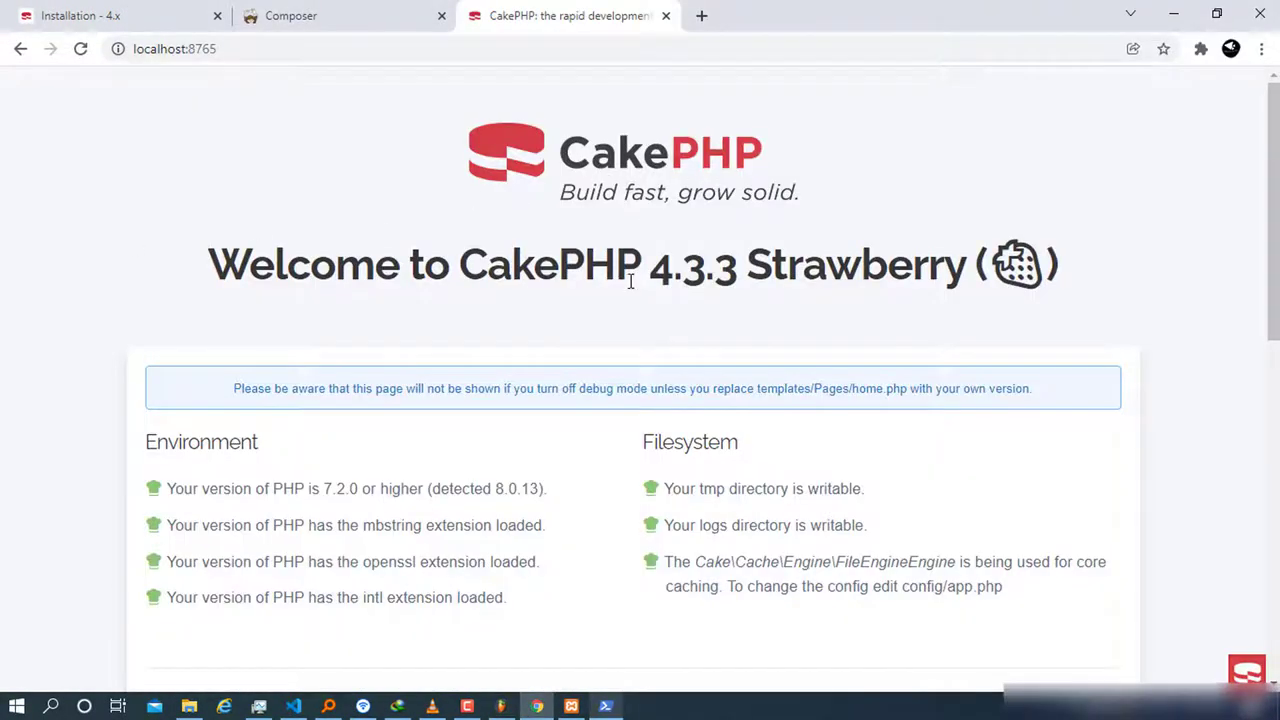